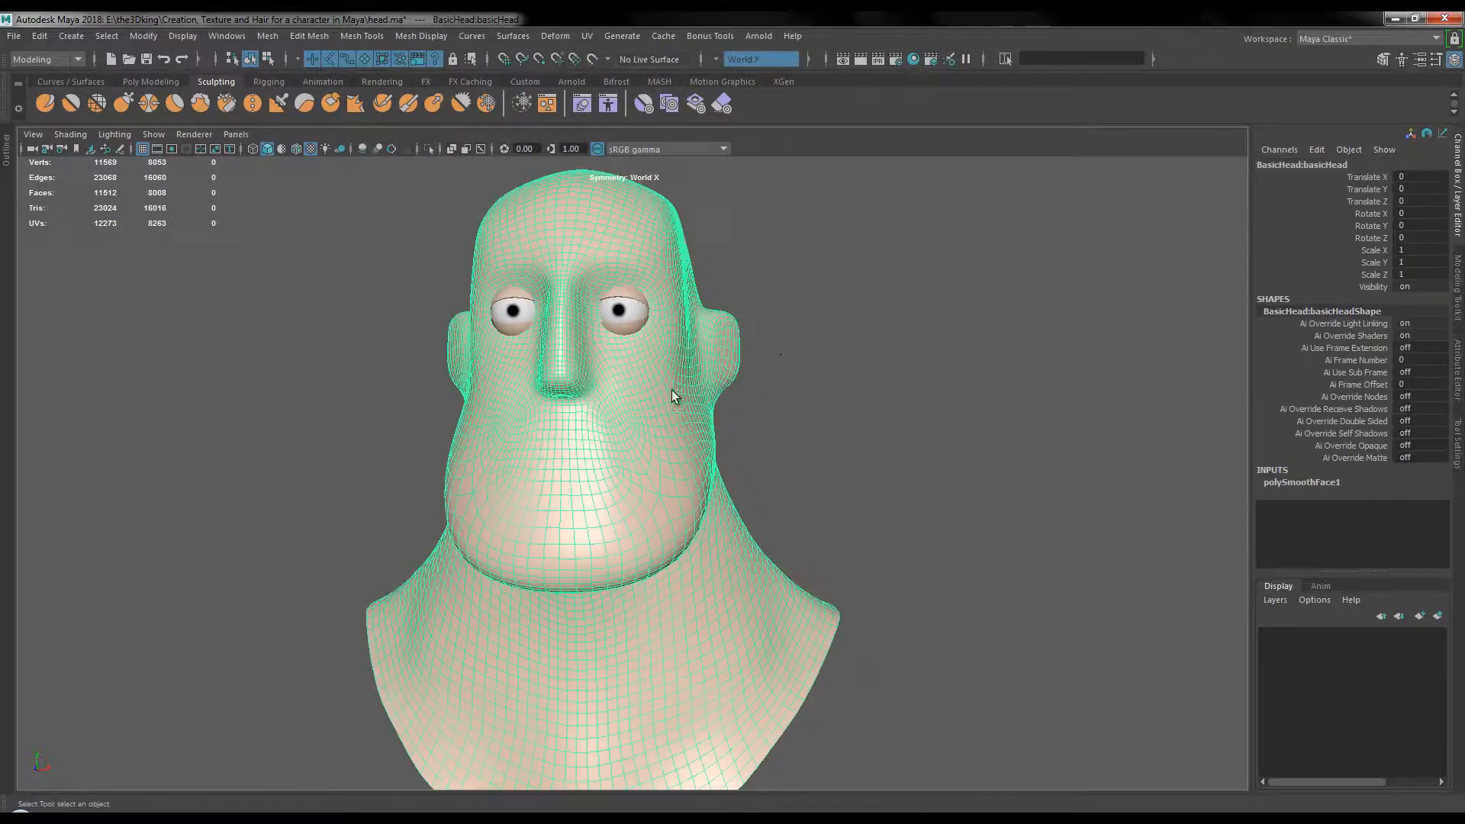
- Scale the whole head mesh to 0.978 in Y, using the Reference 5 image for its proportions
left_click_drag(671, 391, 628, 324, "alt")
key("r")
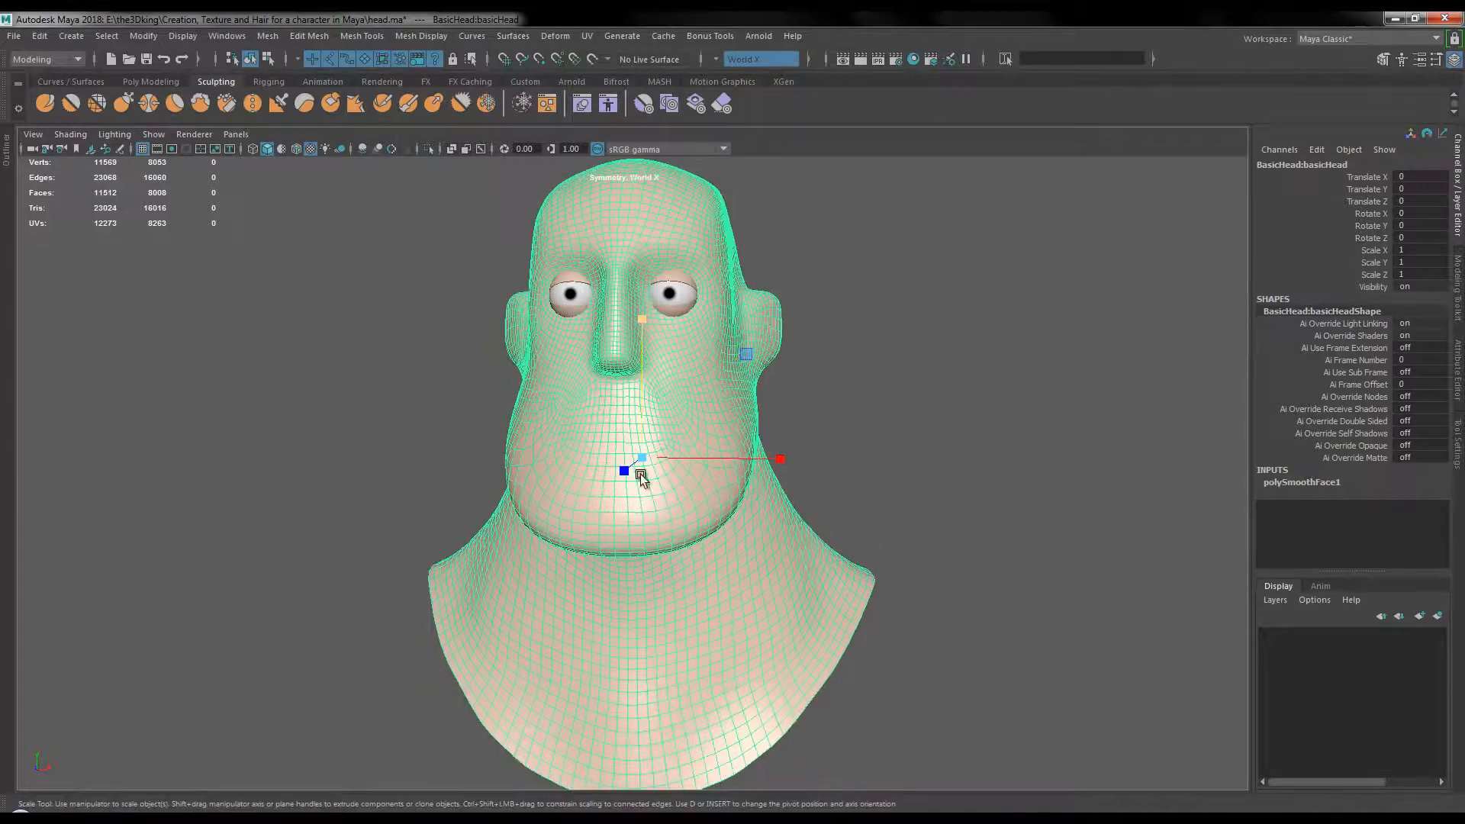
left_click(593, 810)
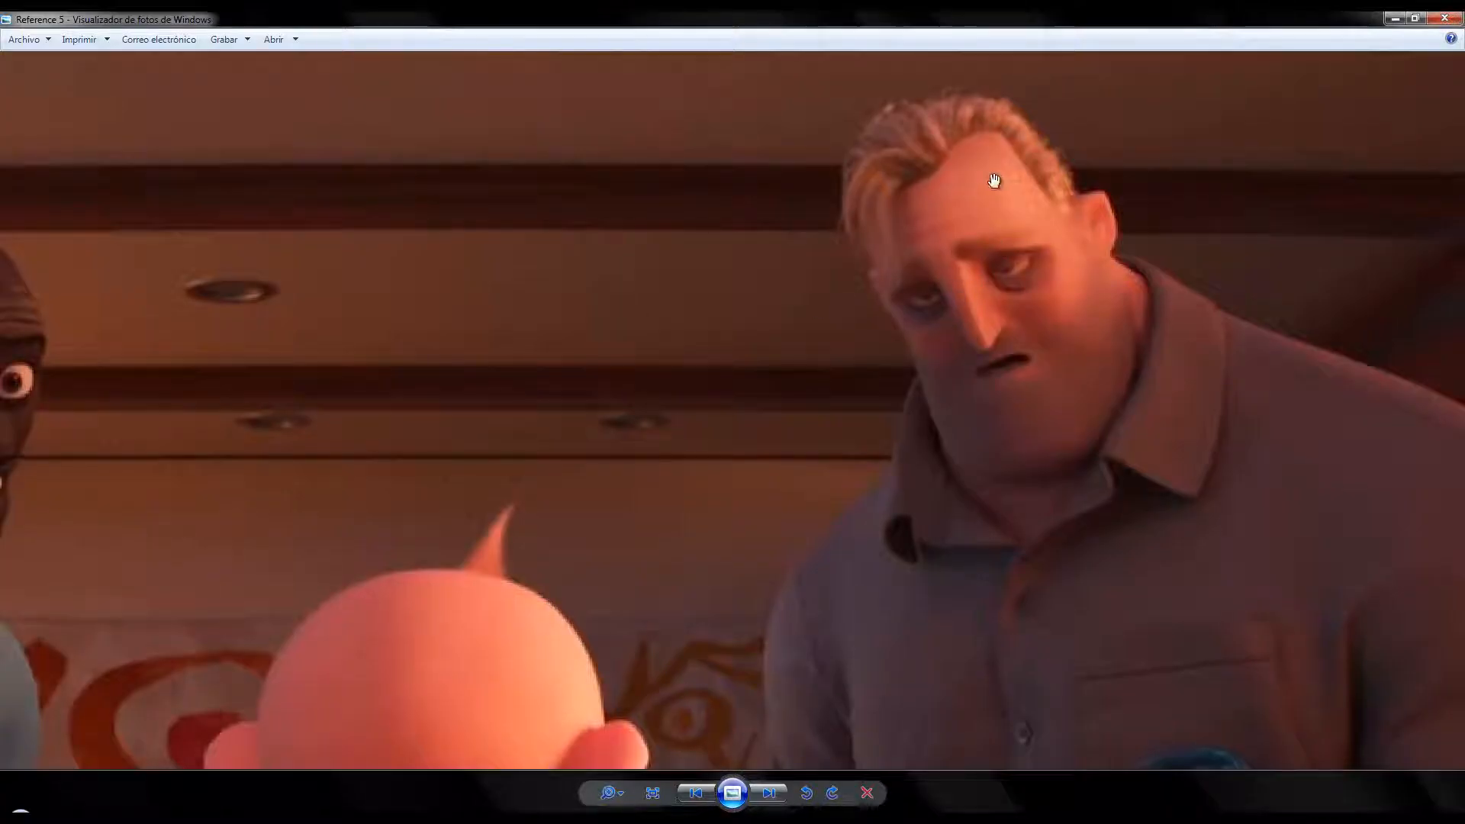
left_click(593, 814)
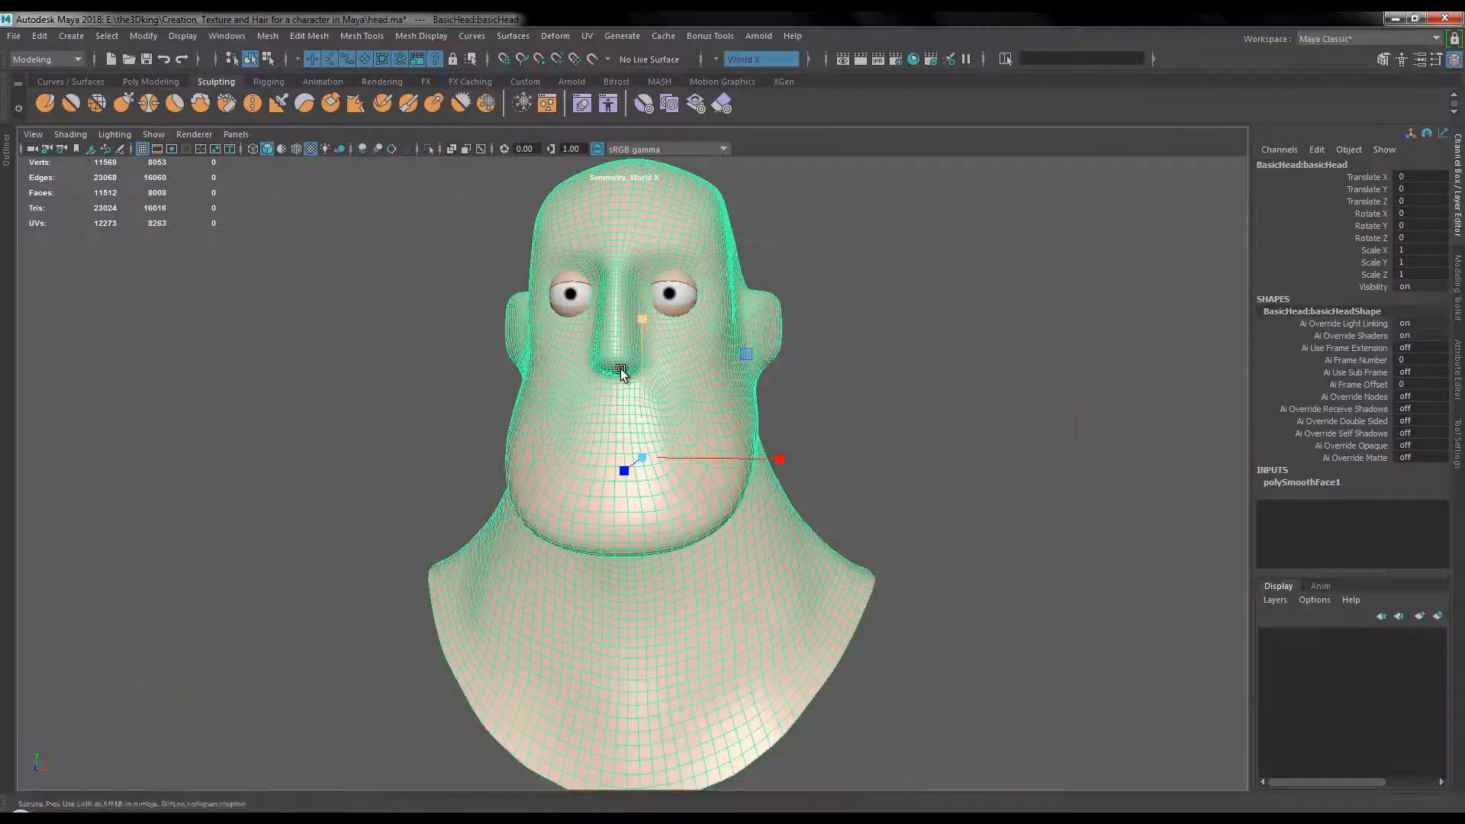
left_click_drag(622, 372, 641, 324, "alt")
left_click(899, 355)
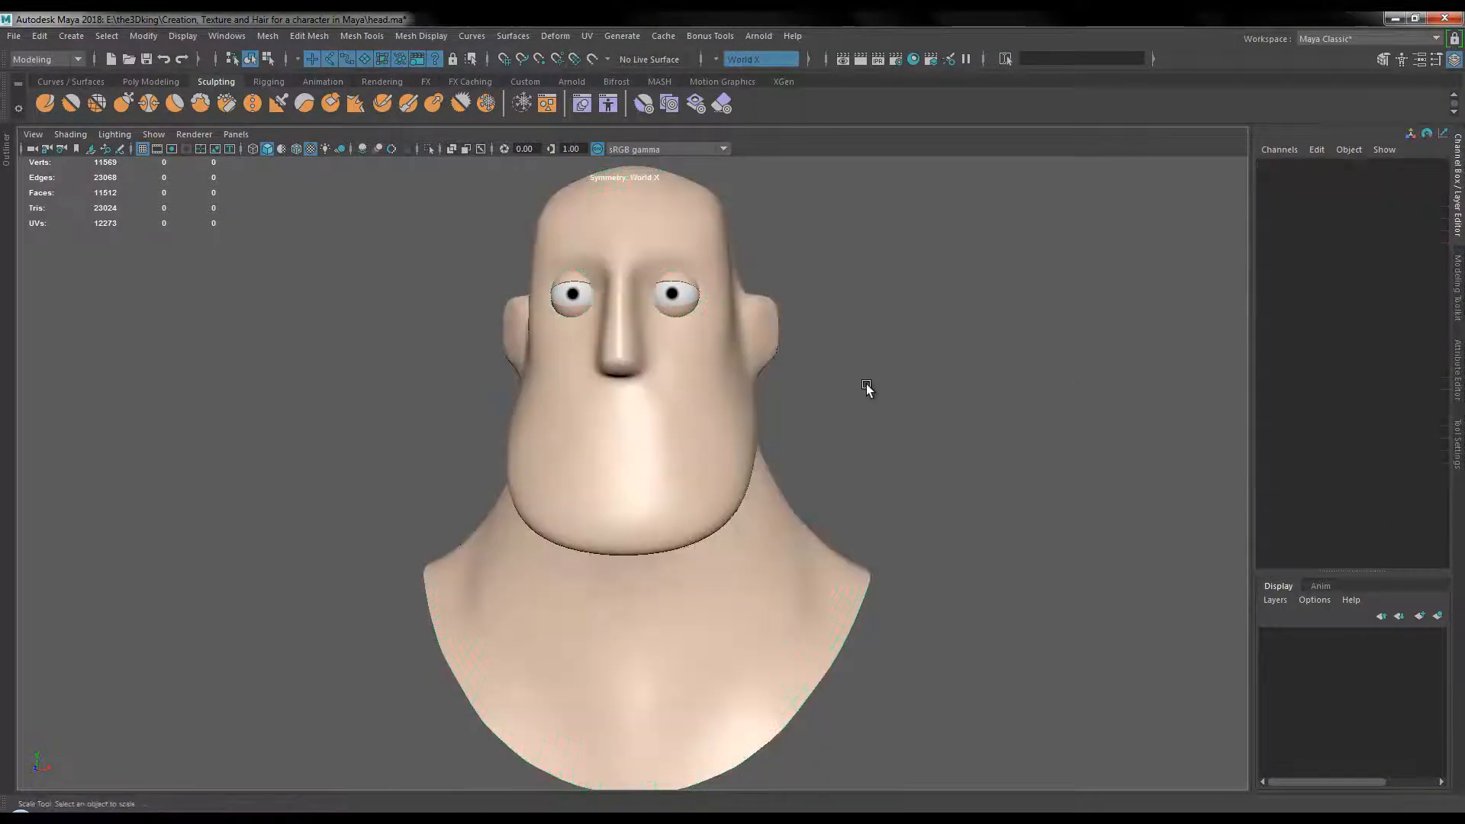
- Select the vertices of the top of the head in the front view, with a slightly wider soft-selection falloff
left_click_drag(867, 383, 665, 253, "alt")
right_click_drag(665, 253, 605, 253)
left_click_drag(605, 253, 482, 198, "alt")
key("space")
left_click_drag(823, 310, 810, 342)
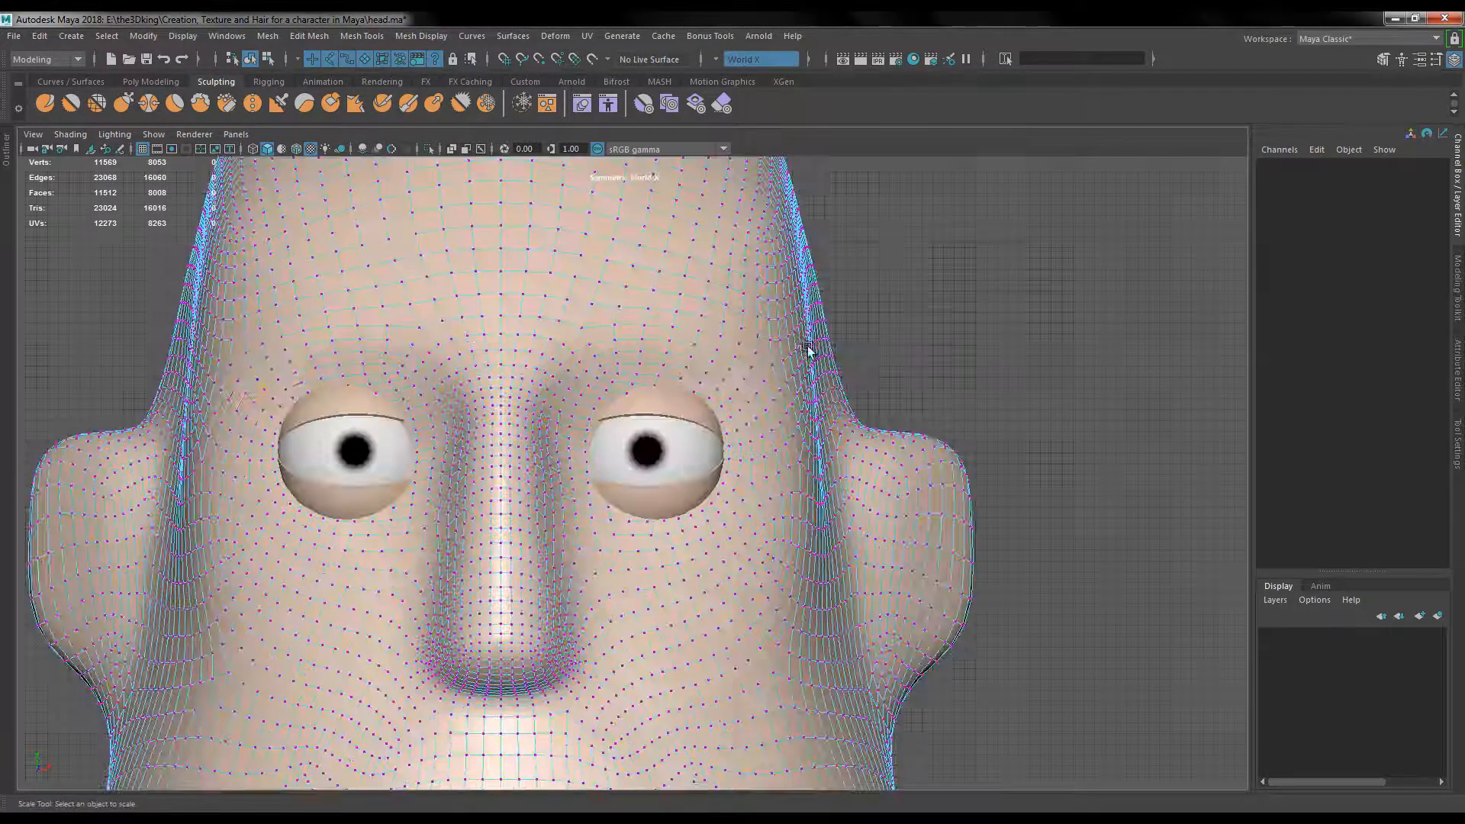
middle_click_drag(702, 340, 714, 433, "alt")
right_click_drag(715, 433, 420, 309, "alt")
left_click_drag(328, 226, 808, 376)
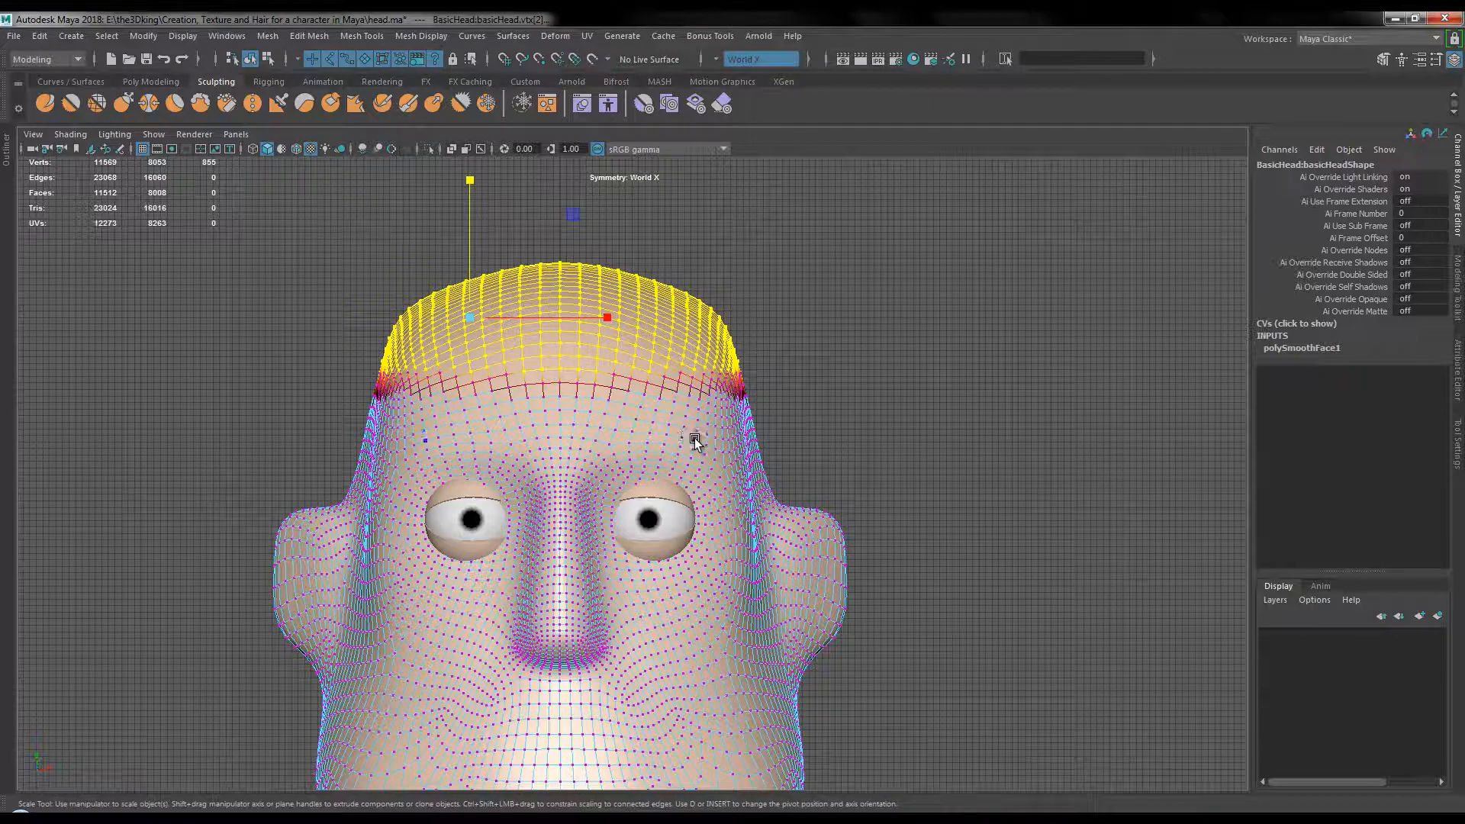
mouse_move(697, 435)
left_mouse_down()
mouse_move(749, 435)
mouse_move(664, 431)
mouse_move(739, 419)
mouse_move(689, 426)
mouse_move(702, 426)
left_mouse_up()
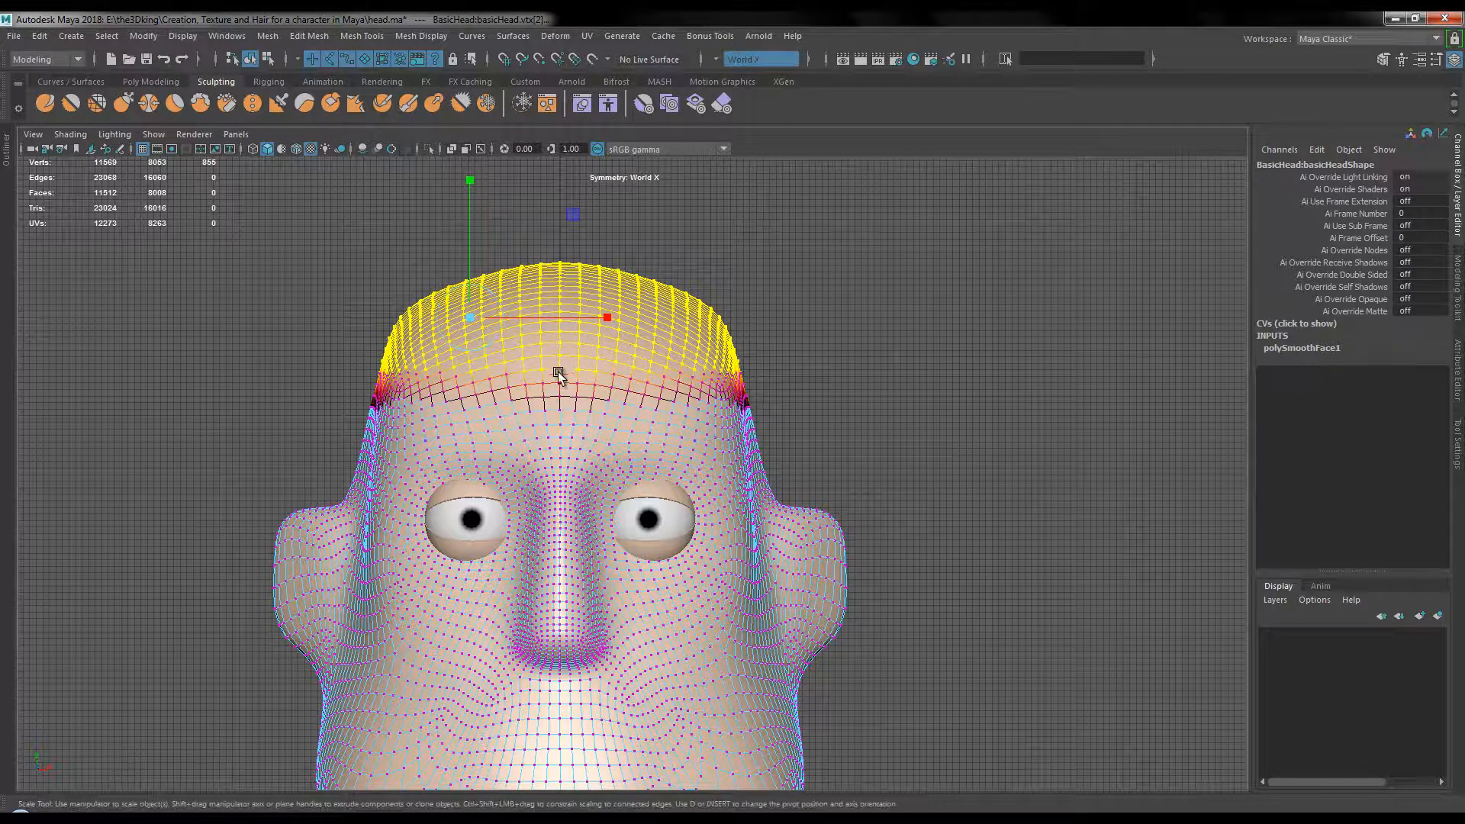
- Move the selected skull-top vertices slightly upward and check the head's new outline in the perspective view
key("w")
left_click_drag(471, 183, 472, 166)
scroll(624, 474, "down", 4)
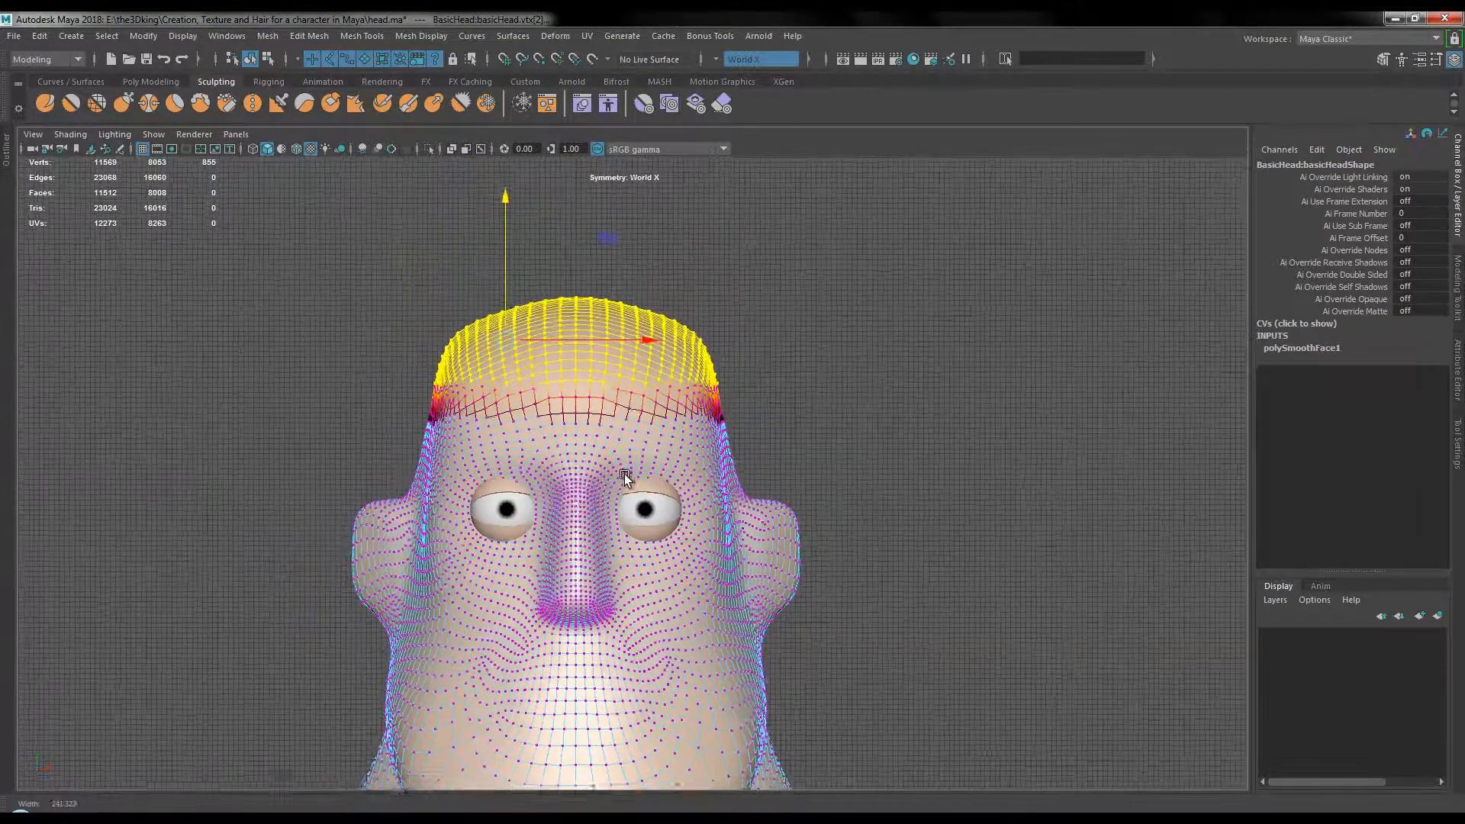
key("space")
left_click_drag(743, 465, 700, 455)
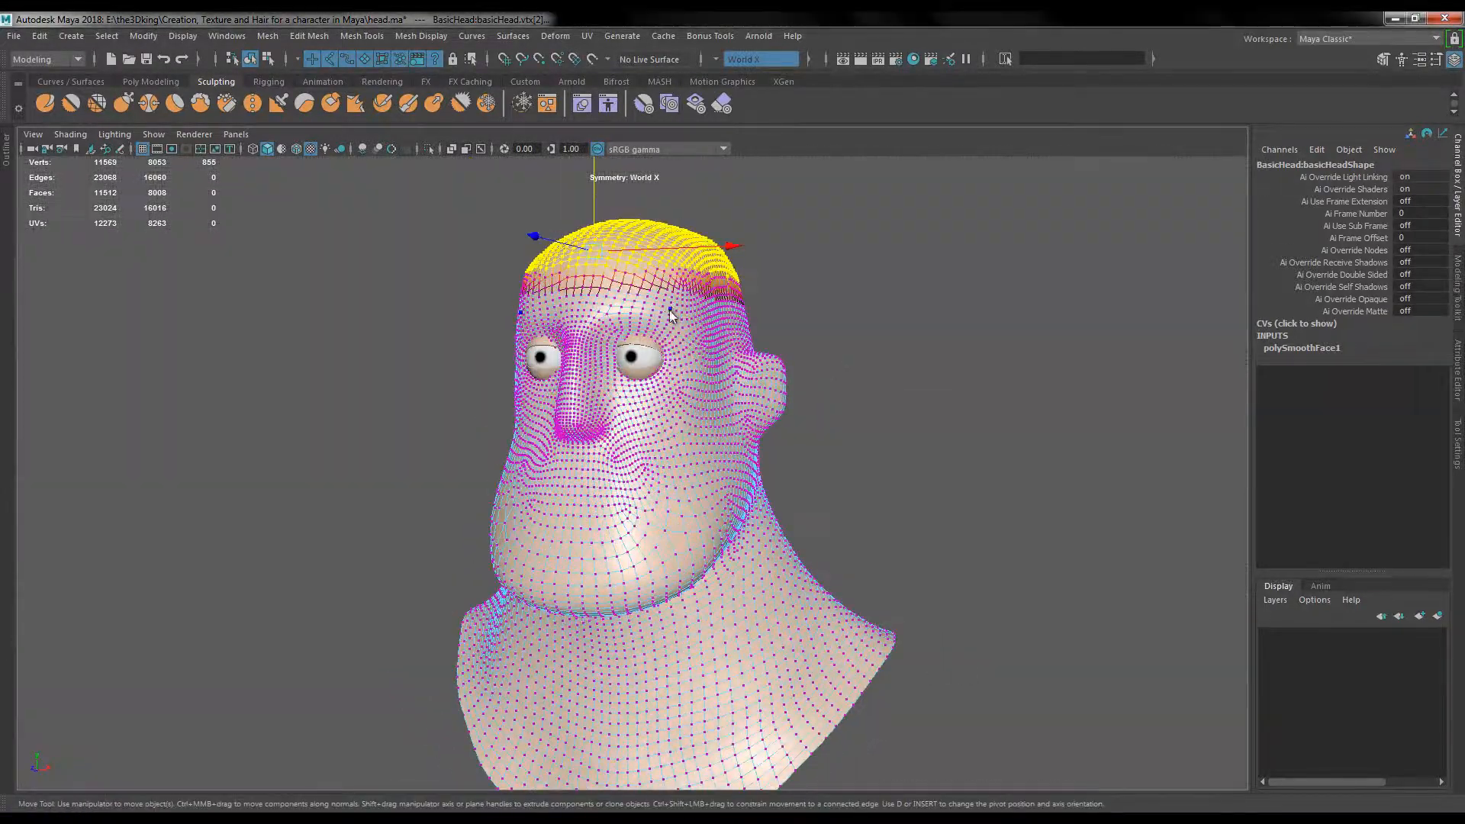
left_click(842, 260)
mouse_move(770, 381)
left_mouse_down("alt")
mouse_move(884, 385)
mouse_move(792, 386)
left_mouse_up("alt")
right_click_drag(792, 386, 812, 436, "alt")
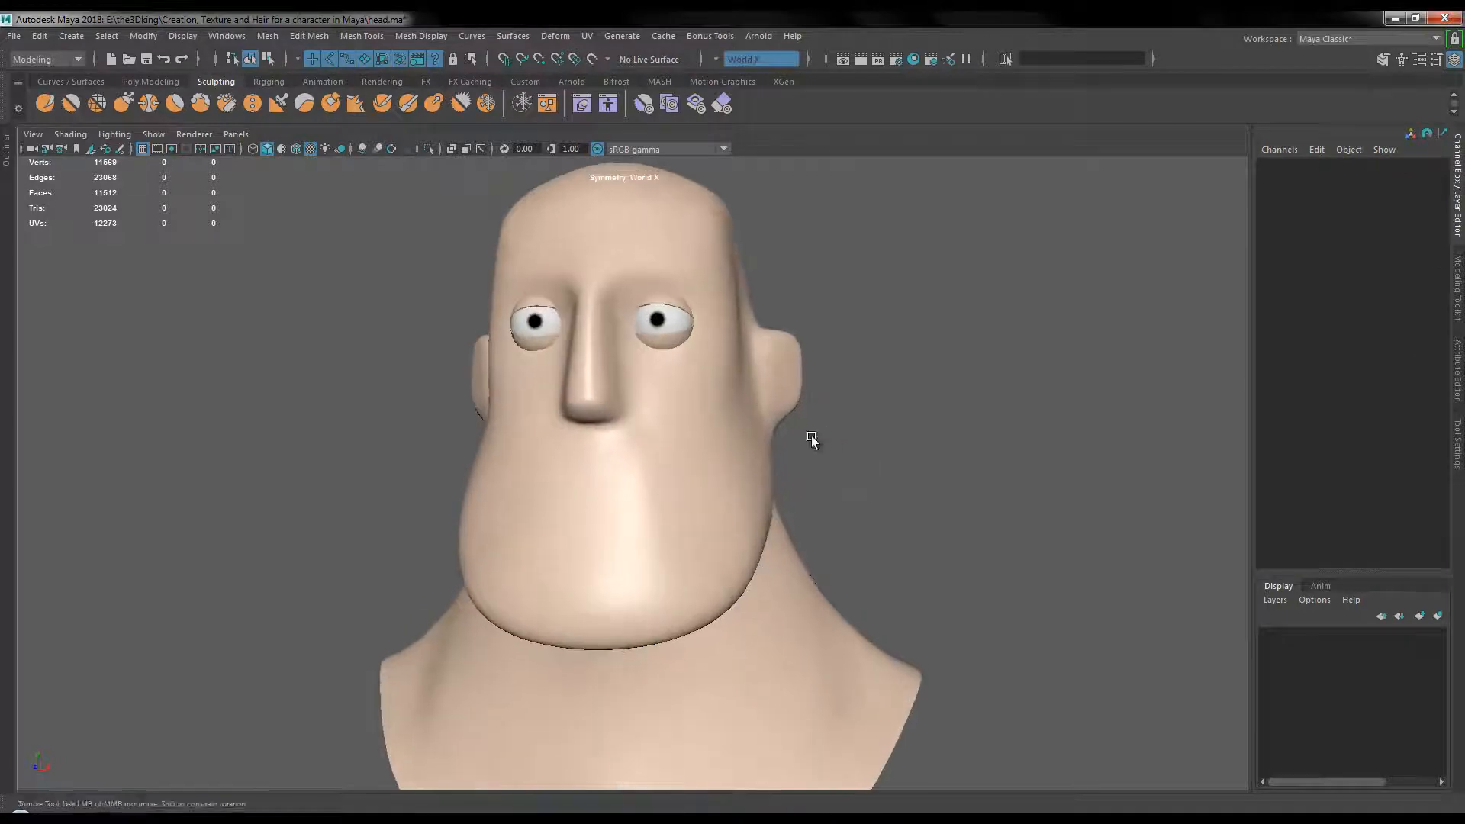
left_click_drag(915, 449, 763, 427, "alt")
- Build up the brow ridge above both eyes of the head with the Wax sculpting tool
left_click(681, 414)
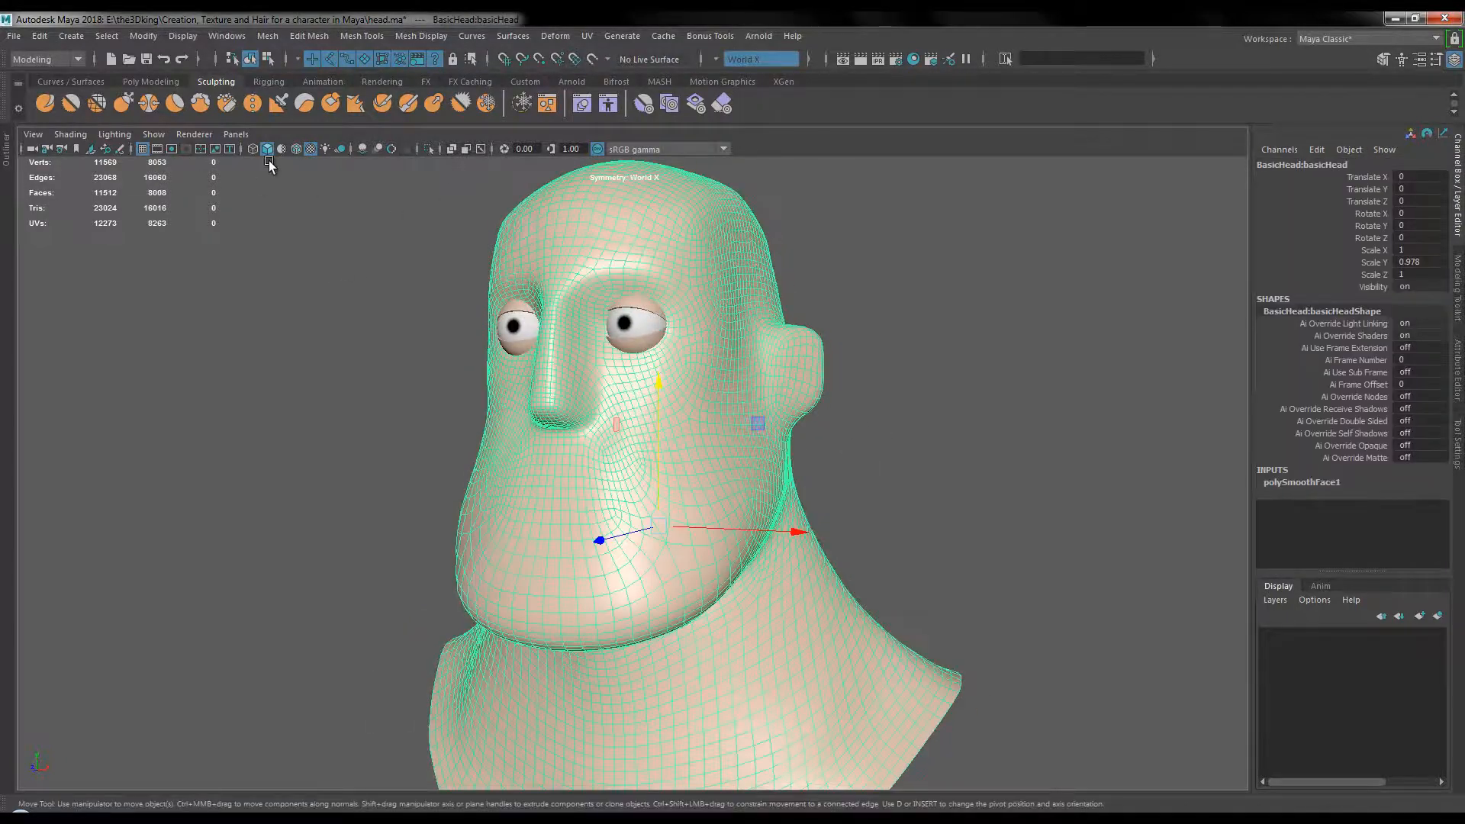
left_click(304, 105)
mouse_move(719, 464)
left_mouse_down("alt")
mouse_move(579, 416)
mouse_move(527, 324)
mouse_move(584, 336)
mouse_move(550, 327)
left_mouse_up("alt")
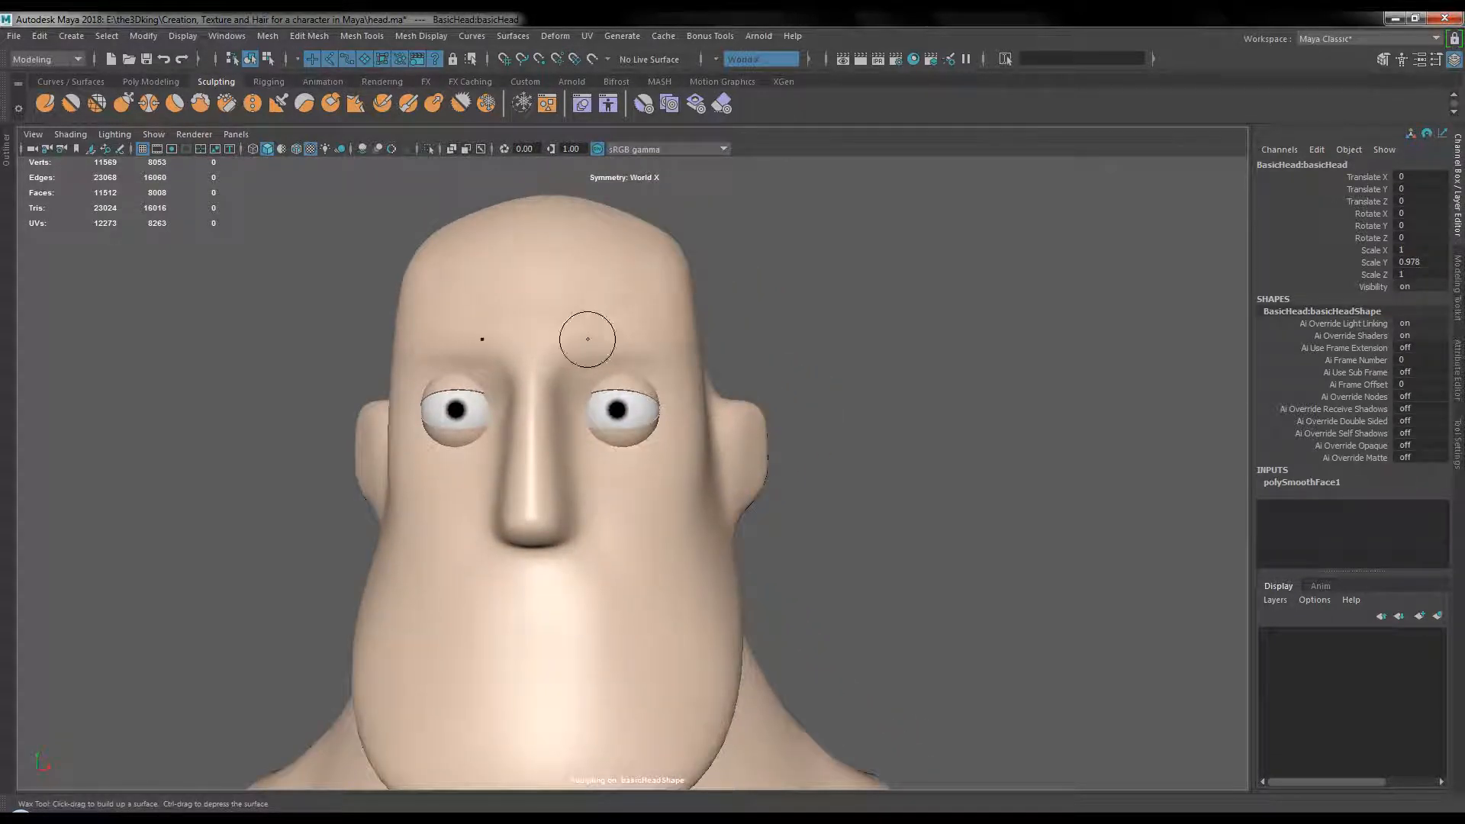
mouse_move(682, 345)
left_mouse_down("alt")
mouse_move(540, 360)
mouse_move(518, 519)
mouse_move(528, 347)
left_mouse_up("alt")
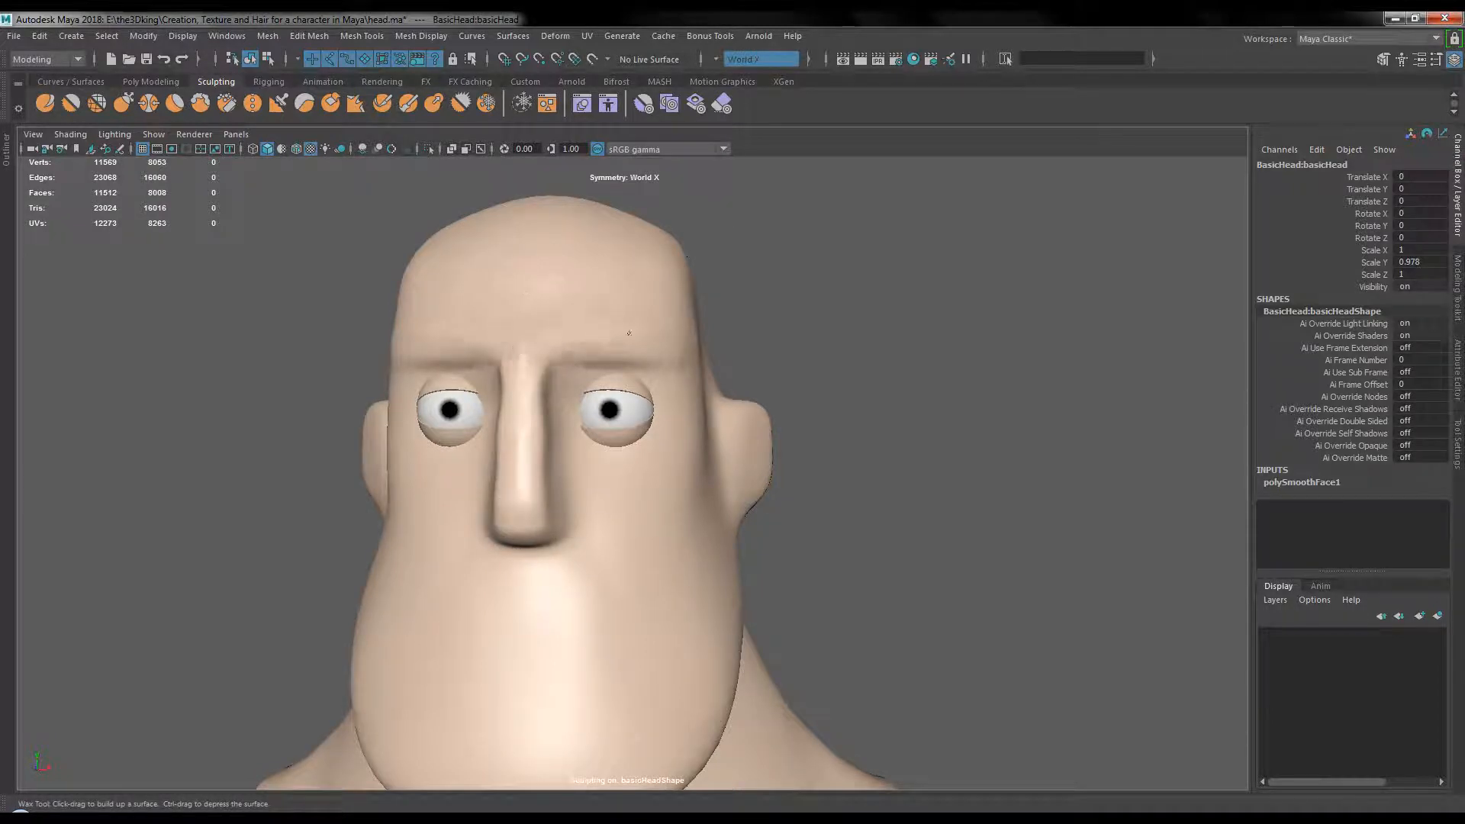
- Build up the cheekbones below and beside the eyes and refine the brows with Wax strokes
left_click_drag(681, 348, 694, 386, "alt")
right_click_drag(693, 386, 631, 409, "alt")
left_click_drag(631, 409, 676, 439, "alt")
mouse_move(553, 381)
left_mouse_down()
mouse_move(664, 340)
mouse_move(632, 347)
mouse_move(611, 399)
mouse_move(665, 374)
mouse_move(718, 409)
left_mouse_up()
middle_click_drag(612, 397, 644, 422, "alt")
right_click_drag(644, 422, 681, 431, "alt")
mouse_move(681, 431)
left_mouse_down("alt")
mouse_move(649, 429)
mouse_move(706, 450)
mouse_move(715, 375)
left_mouse_up("alt")
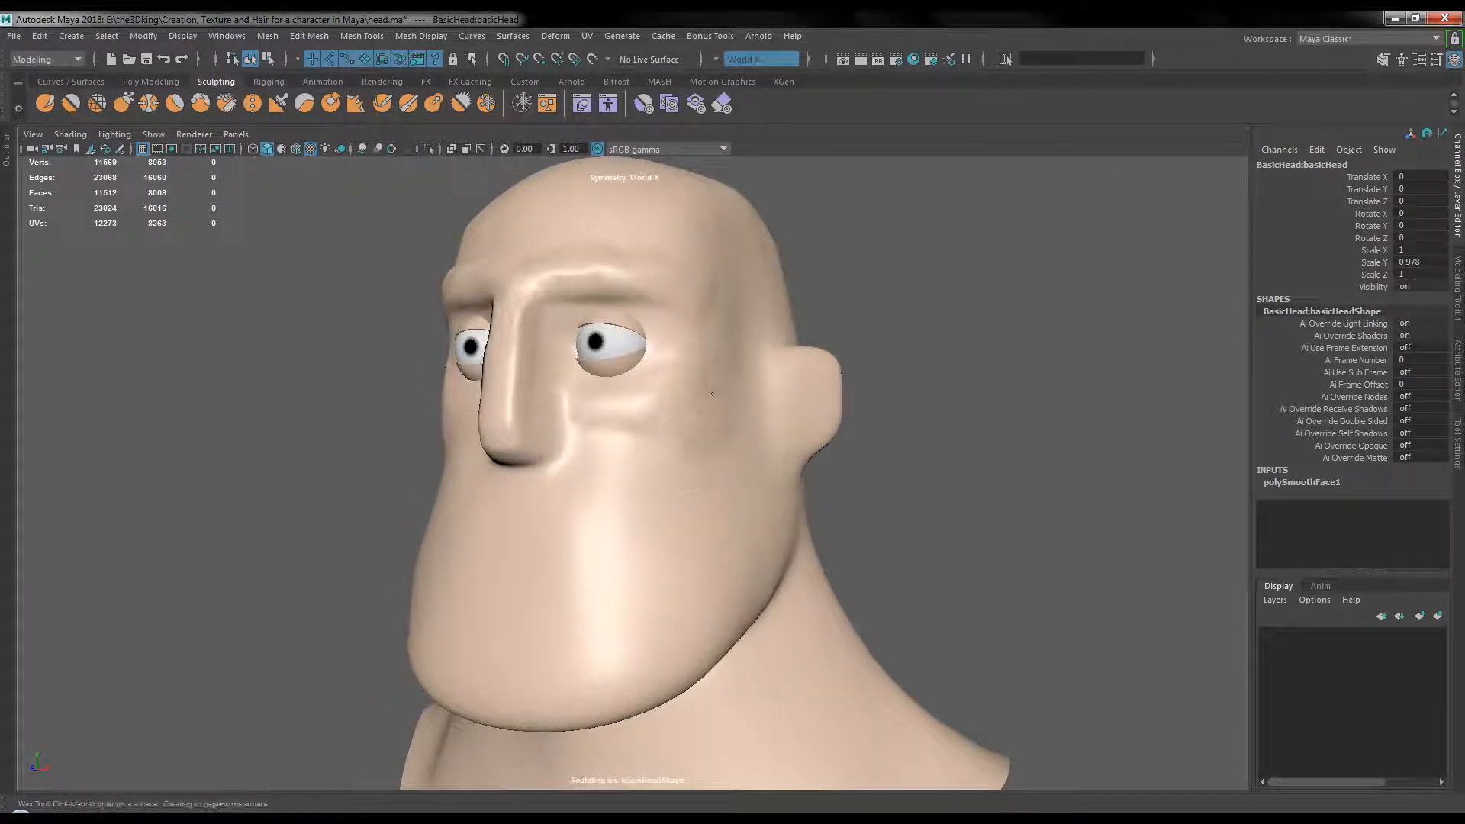
mouse_move(550, 229)
left_mouse_down("alt")
mouse_move(619, 254)
mouse_move(534, 267)
left_mouse_up("alt")
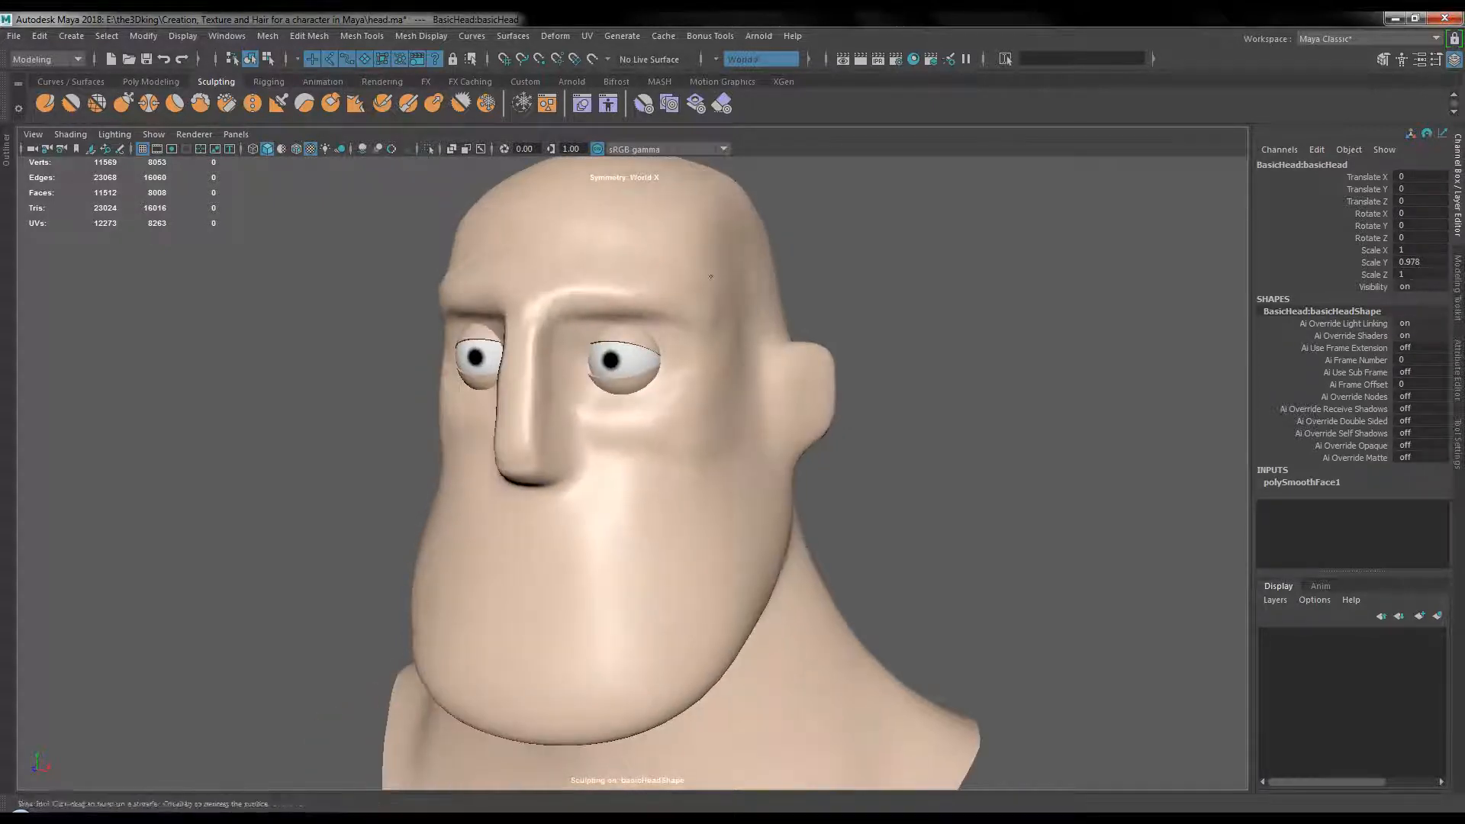
left_click_drag(592, 412, 699, 413, "alt")
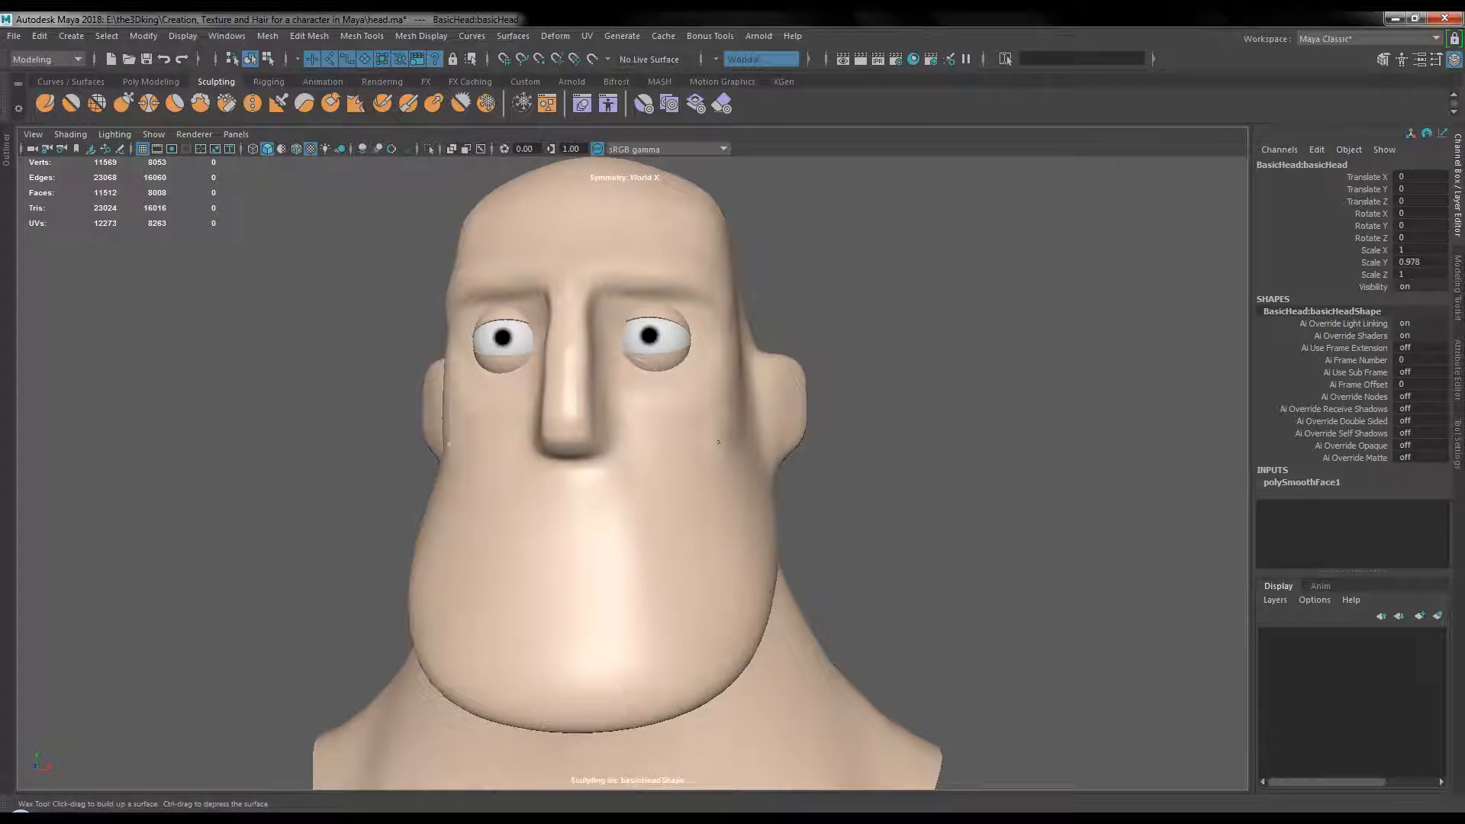
mouse_move(846, 478)
left_mouse_down("alt")
mouse_move(667, 478)
mouse_move(619, 427)
mouse_move(661, 425)
left_mouse_up("alt")
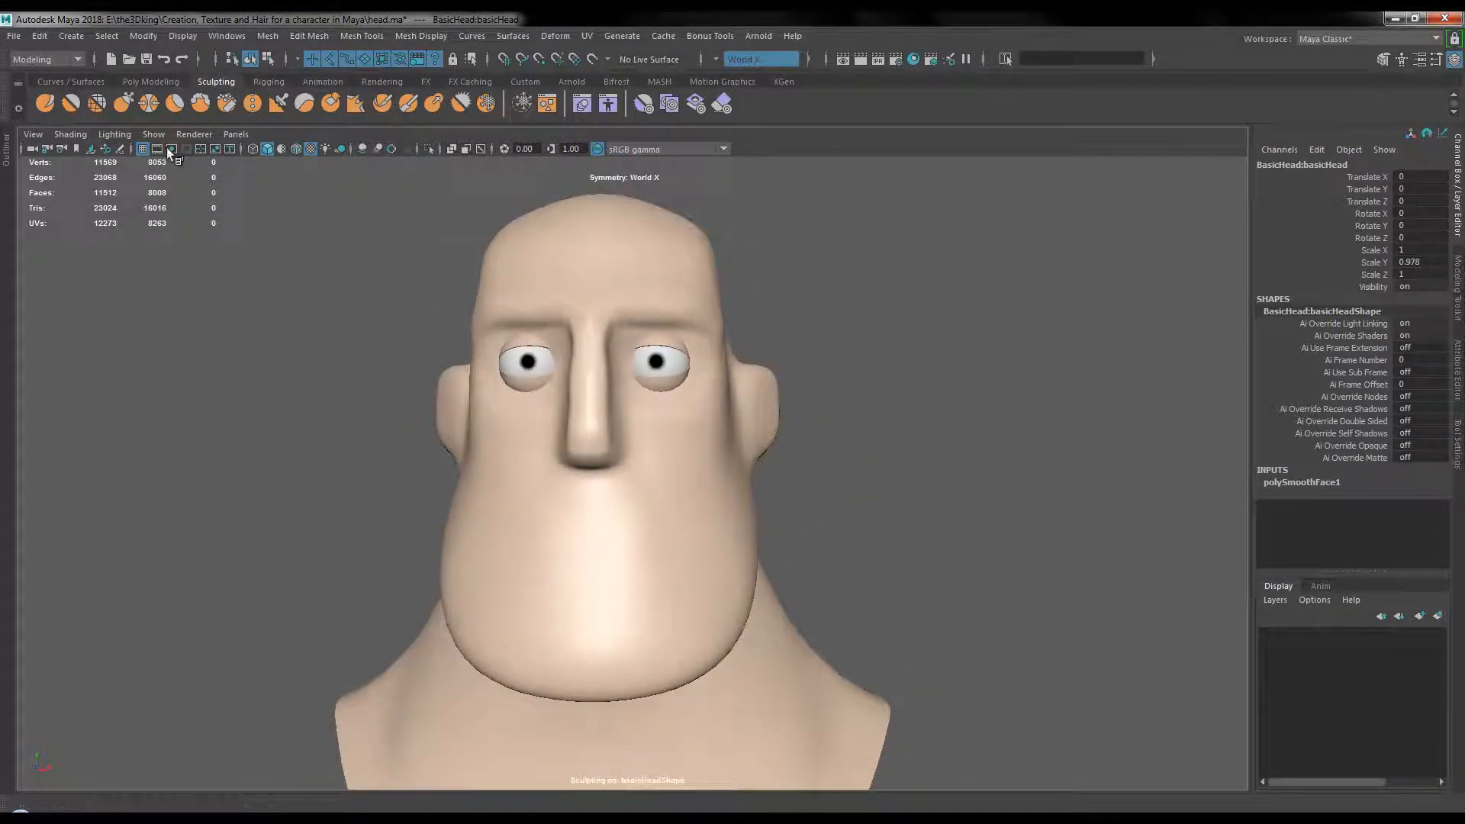
- Flatten the front of the nose from bridge to tip with the Flatten tool, following the Reference 5 image
left_click_drag(655, 366, 657, 382, "alt")
middle_click_drag(657, 382, 661, 464, "alt")
right_click_drag(610, 458, 634, 484, "alt")
left_click_drag(633, 484, 643, 485, "alt")
left_click(617, 815)
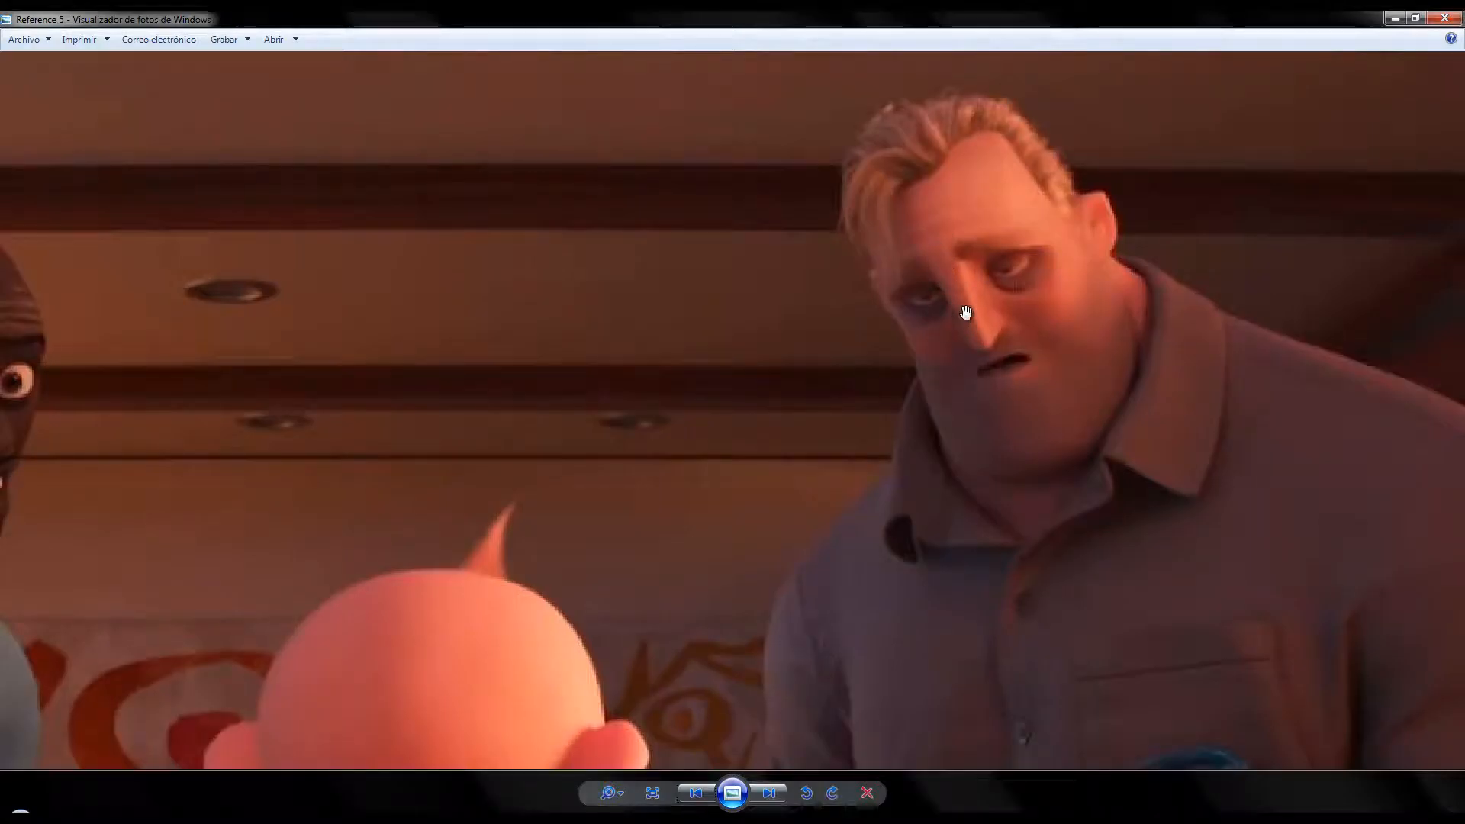
left_click(578, 810)
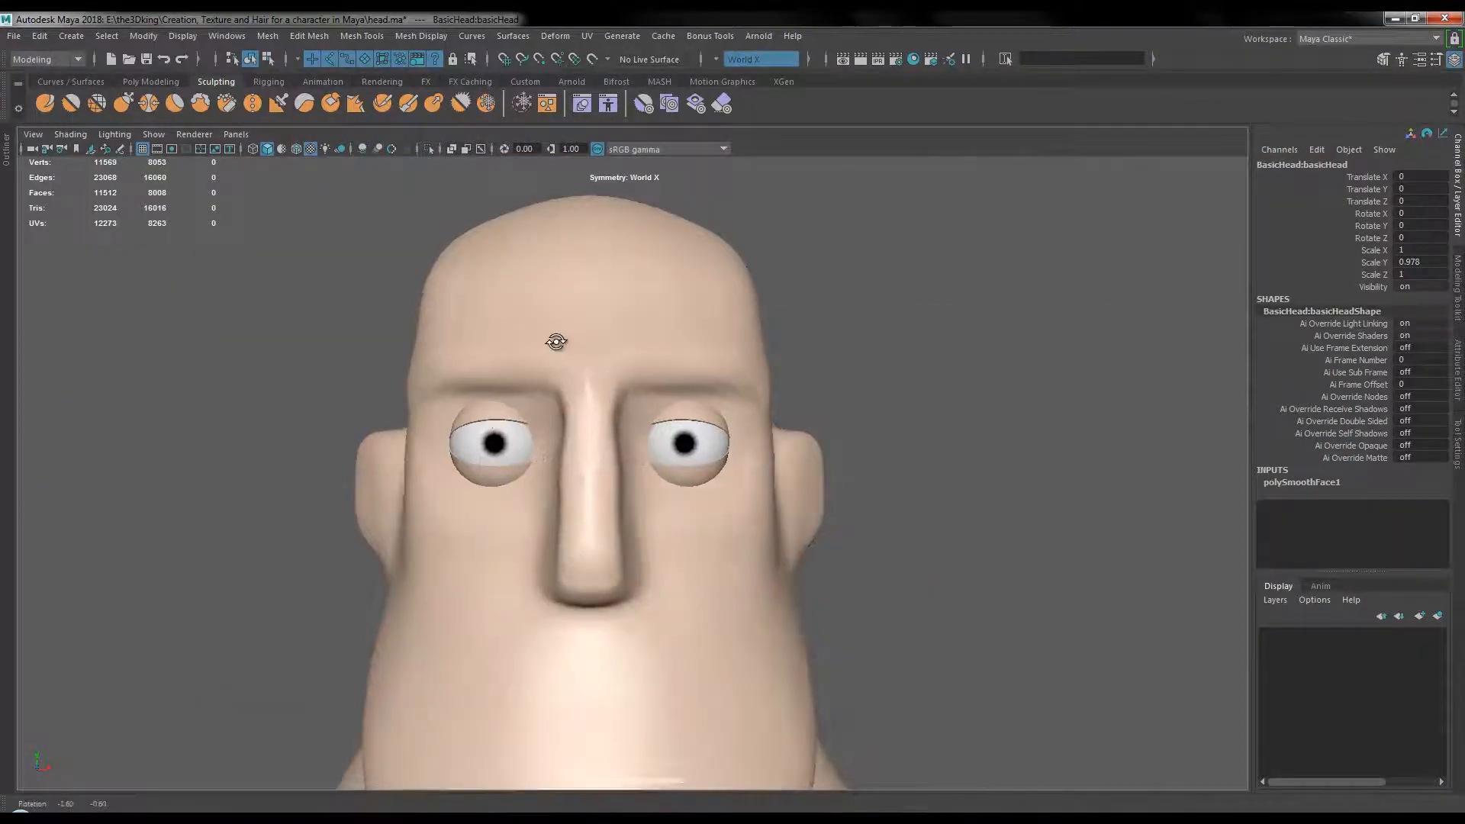
mouse_move(605, 401)
left_mouse_down()
mouse_move(575, 396)
mouse_move(595, 351)
mouse_move(588, 565)
left_mouse_up()
left_click_drag(588, 567, 594, 397)
mouse_move(599, 568)
left_mouse_down()
mouse_move(611, 321)
mouse_move(589, 561)
mouse_move(595, 367)
mouse_move(586, 518)
mouse_move(595, 419)
mouse_move(582, 425)
left_mouse_up()
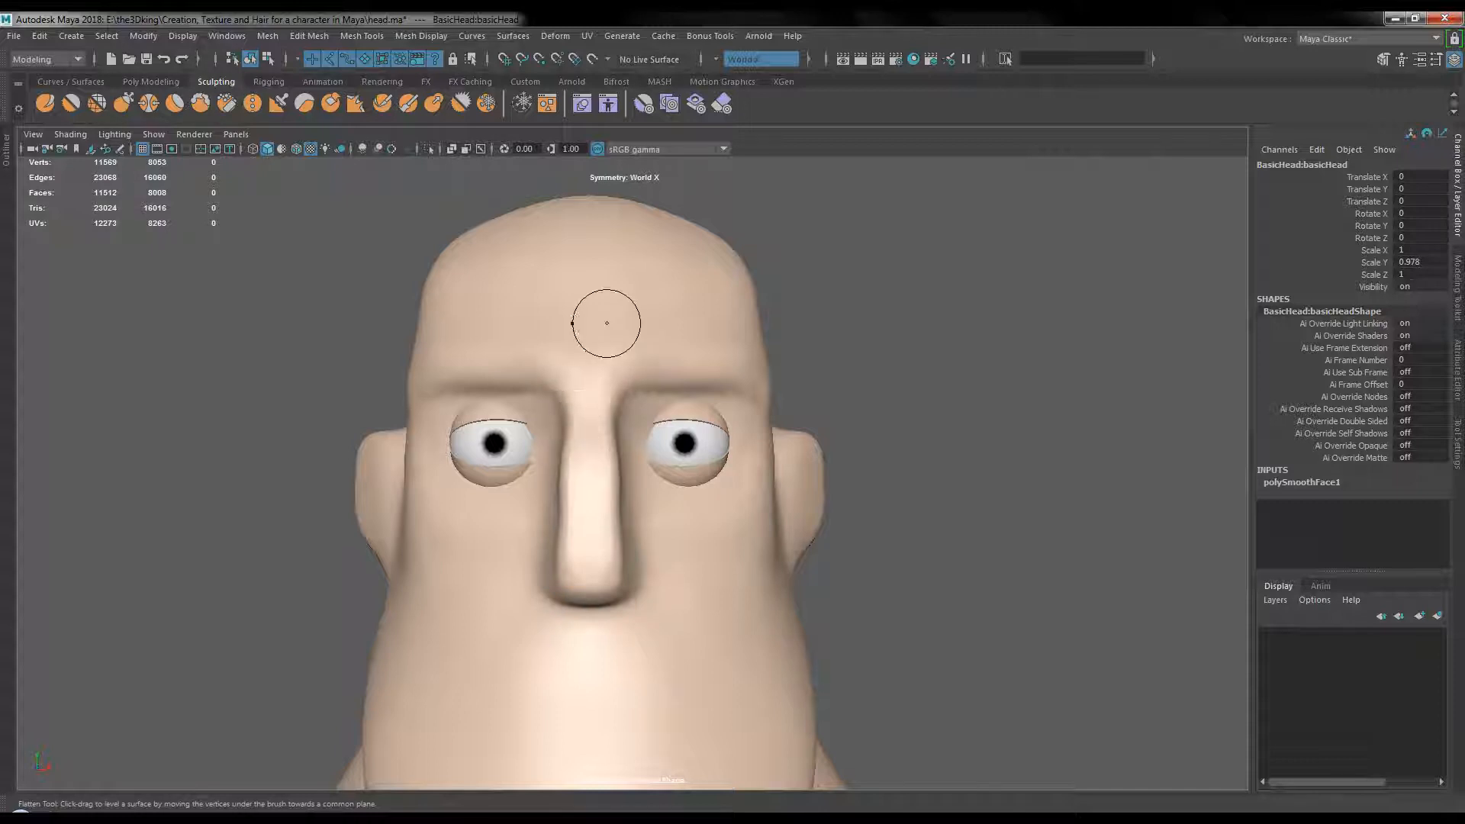
- Flatten the outer brow and upper cheek areas and compare the face with the Reference 5 image
mouse_move(599, 320)
left_mouse_down("alt")
mouse_move(563, 366)
mouse_move(633, 376)
left_mouse_up("alt")
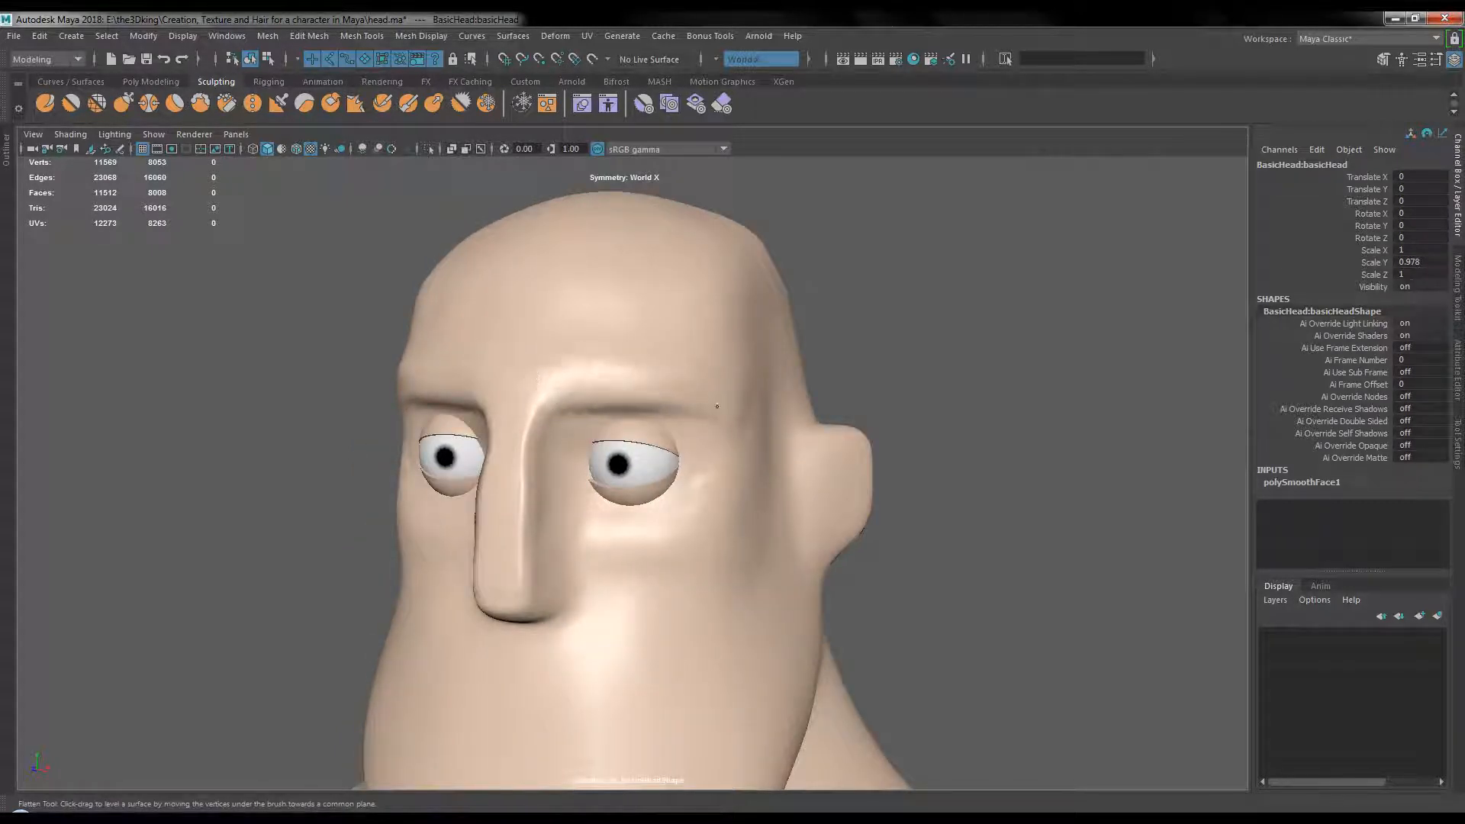
left_click_drag(749, 542, 726, 529, "alt")
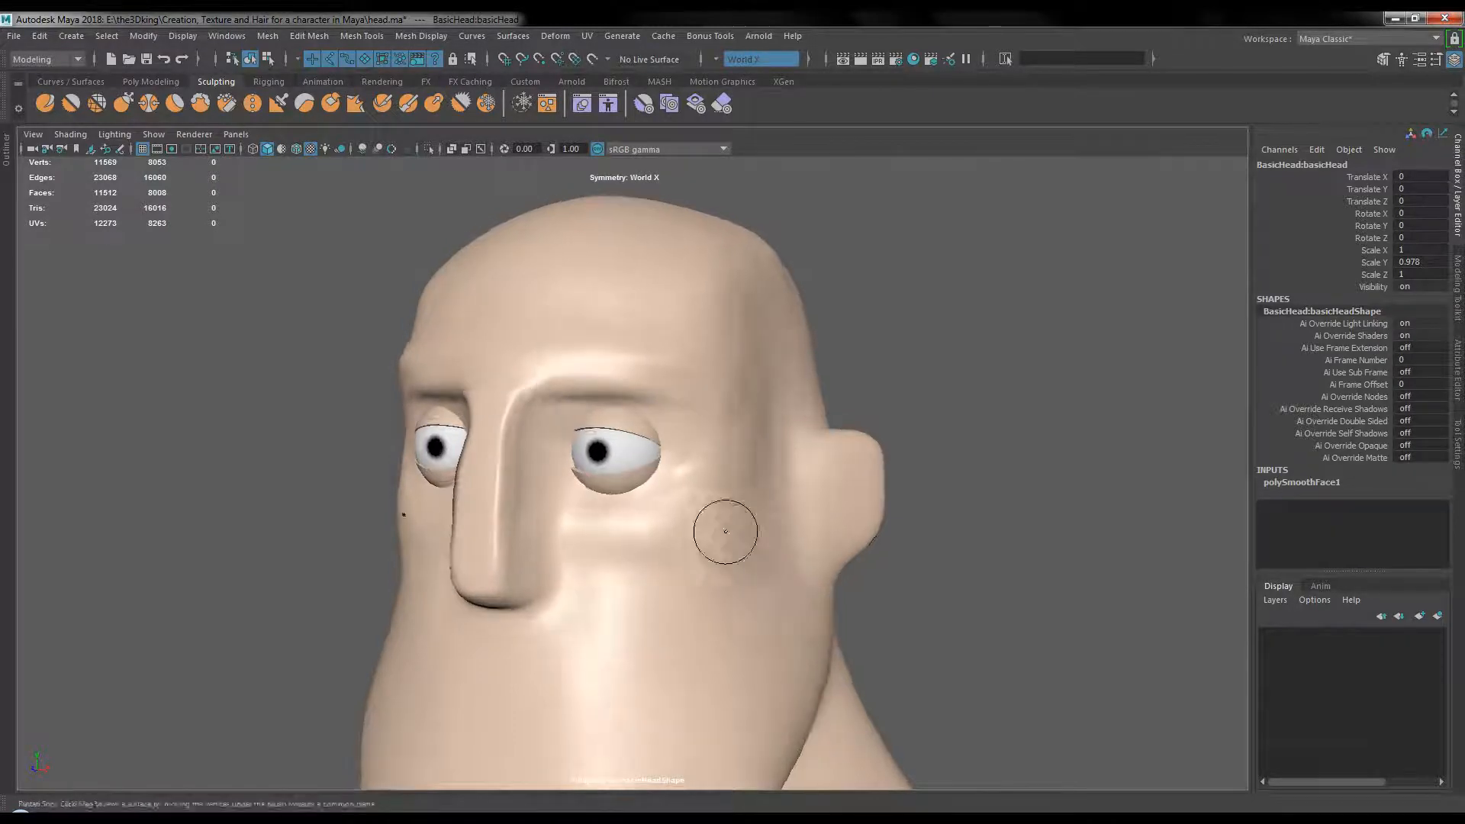
scroll(725, 534, "down", 2)
left_click(641, 818)
left_click(733, 725)
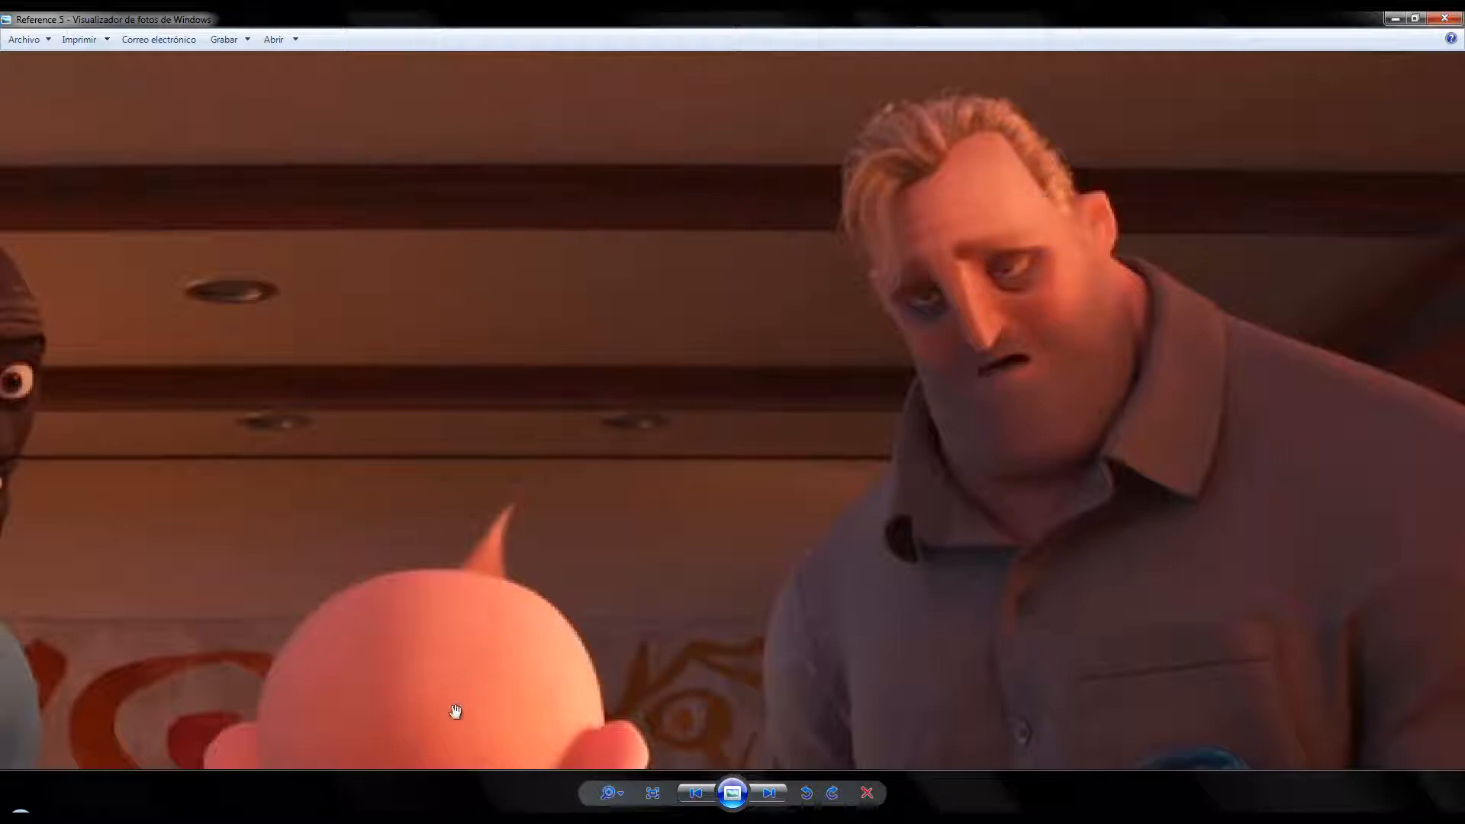
key("alt+Tab")
- Resize the Flatten brush and level the temple between the brow and the ear in a side view
mouse_move(703, 461)
left_mouse_down("alt")
mouse_move(586, 468)
mouse_move(611, 353)
left_mouse_up("alt")
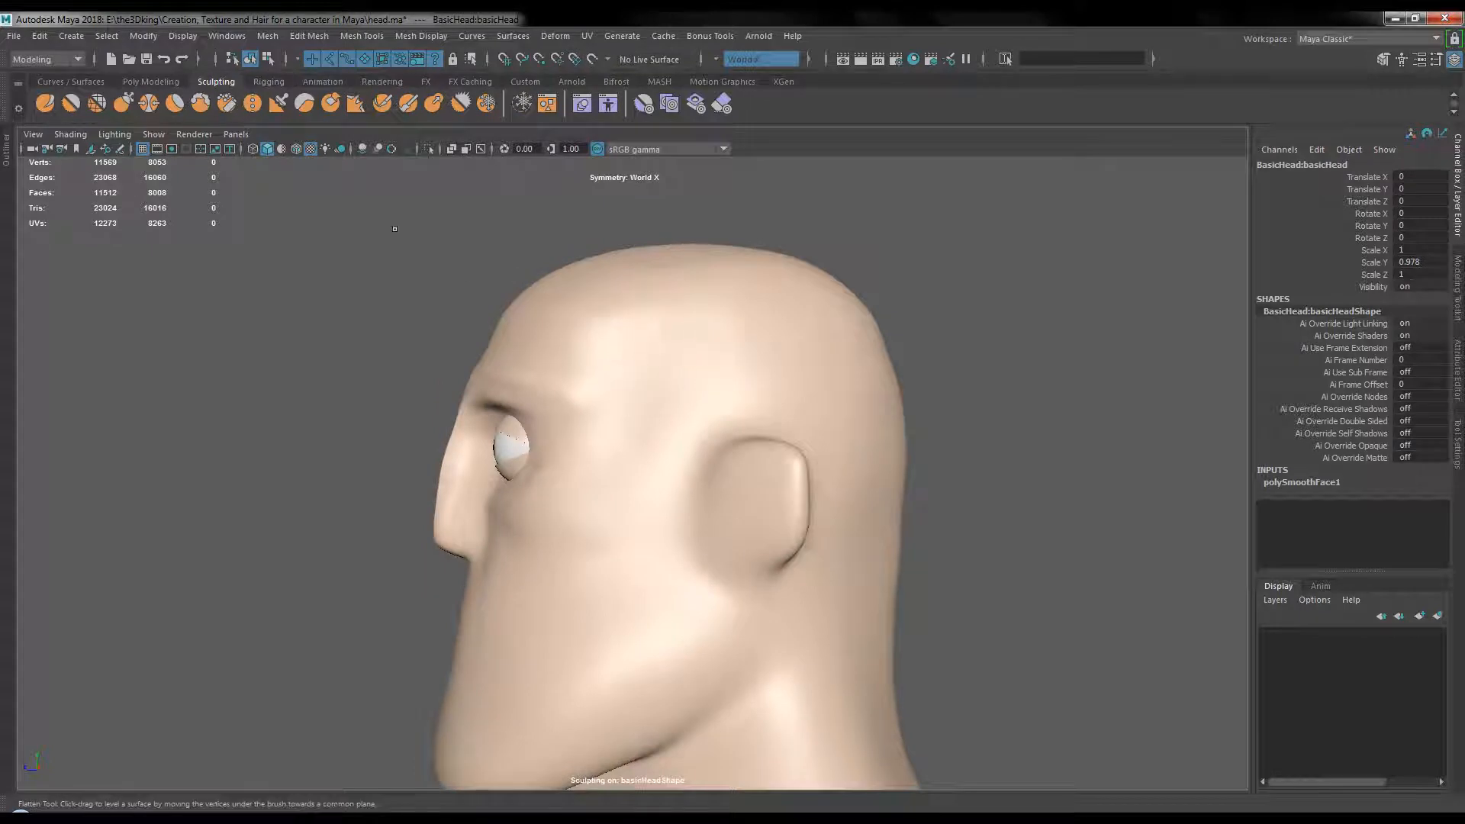
left_click(176, 104)
key("b")
left_click_drag(713, 349, 625, 334)
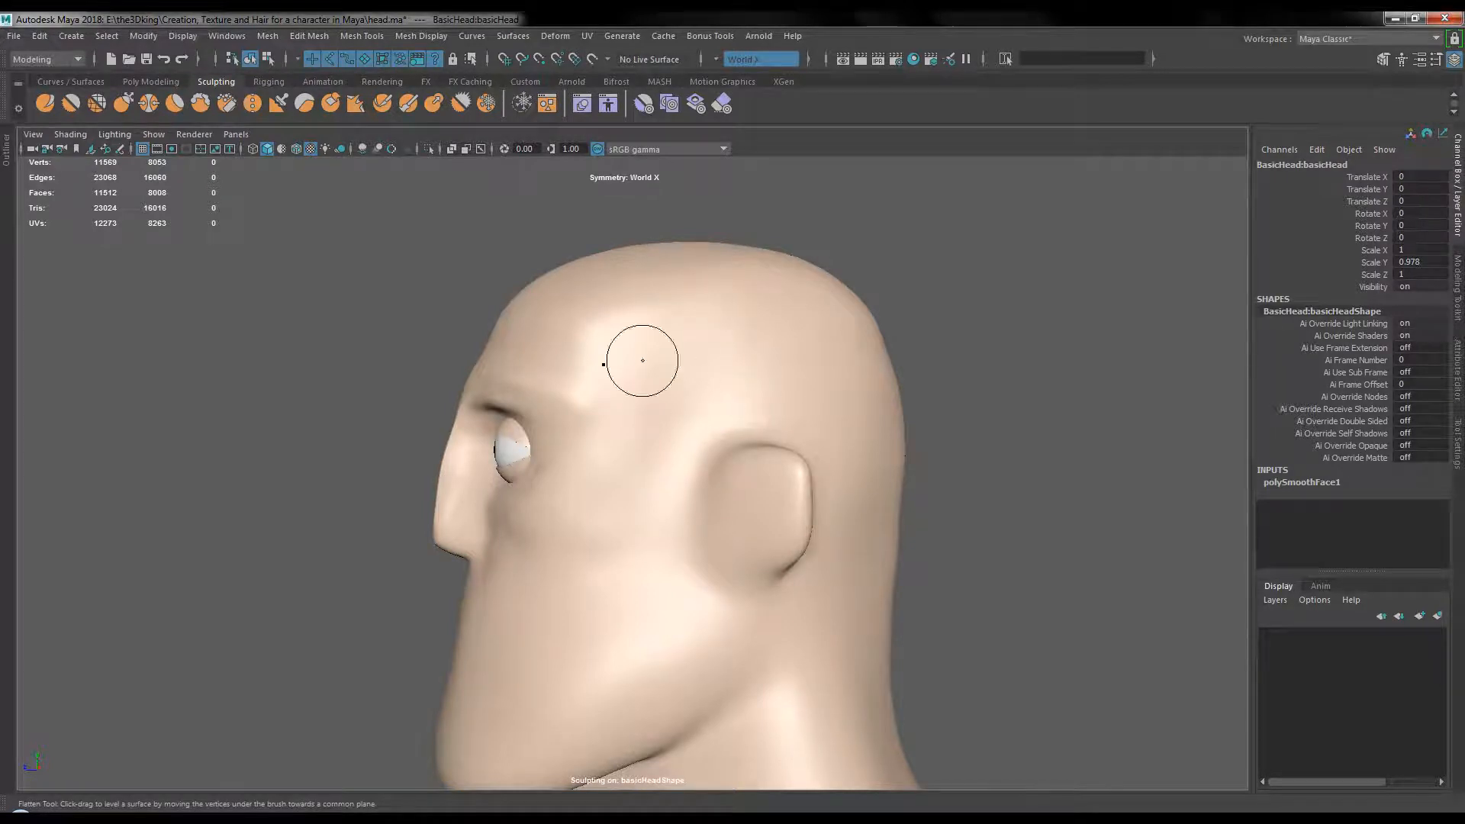
mouse_move(644, 353)
left_mouse_down("alt")
mouse_move(798, 354)
mouse_move(664, 344)
left_mouse_up("alt")
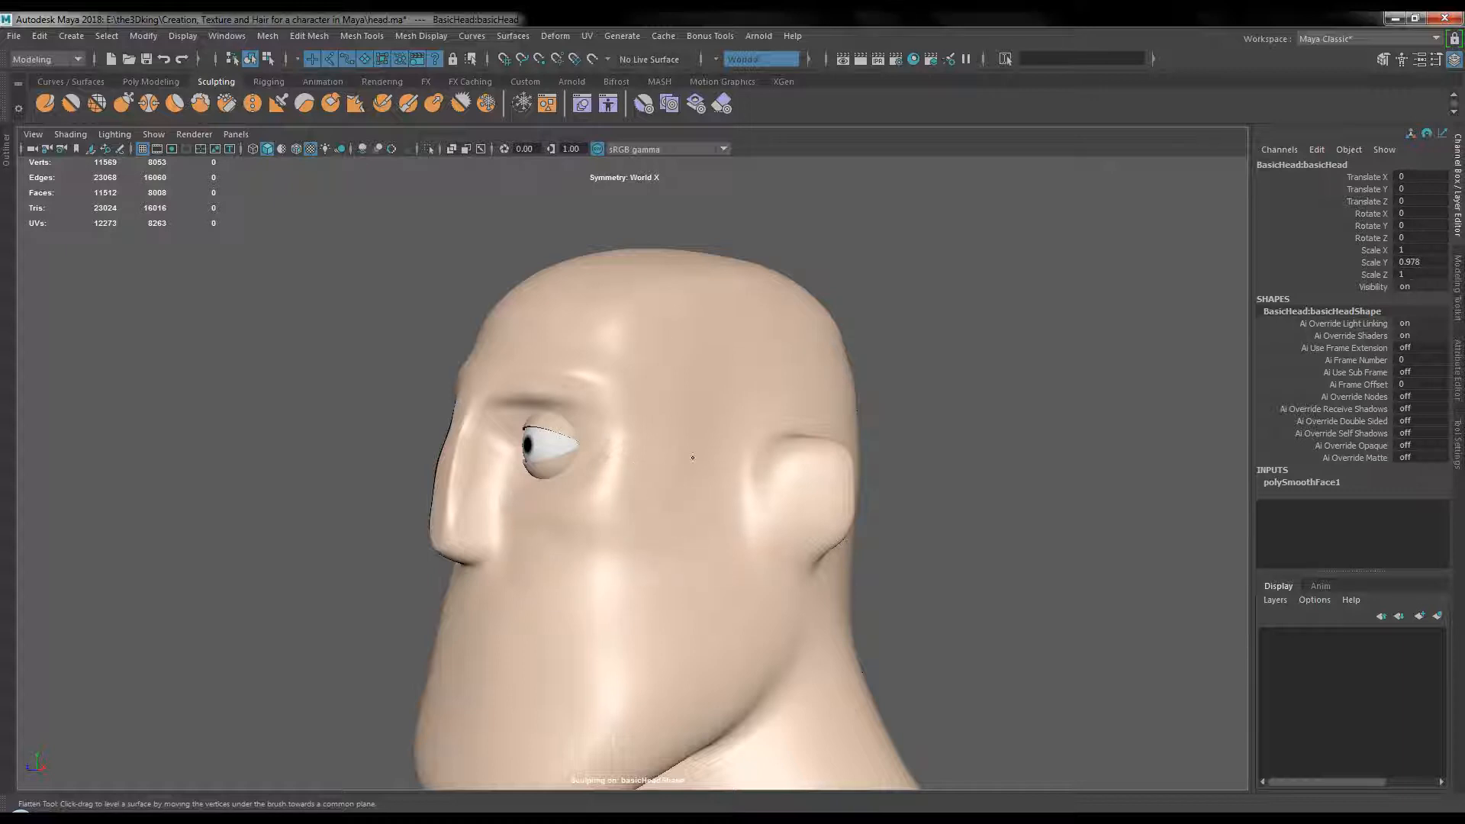
left_click_drag(715, 470, 810, 308, "alt")
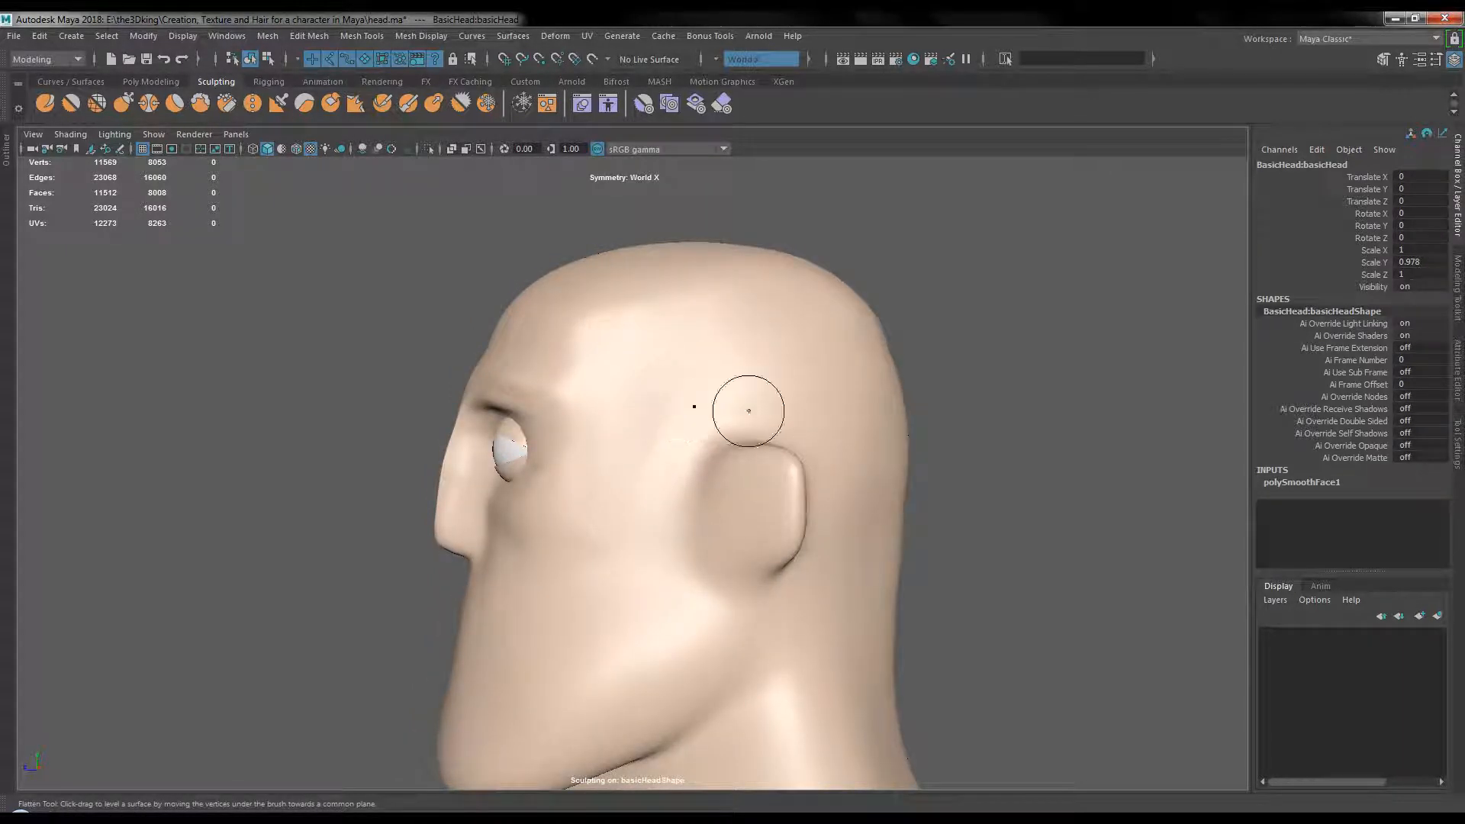
- Flatten the side of the head above the ear and down toward the cheekbone into an even plane
left_click_drag(818, 409, 830, 391, "alt")
left_click_drag(696, 369, 757, 306, "alt")
left_click_drag(748, 398, 587, 464, "alt")
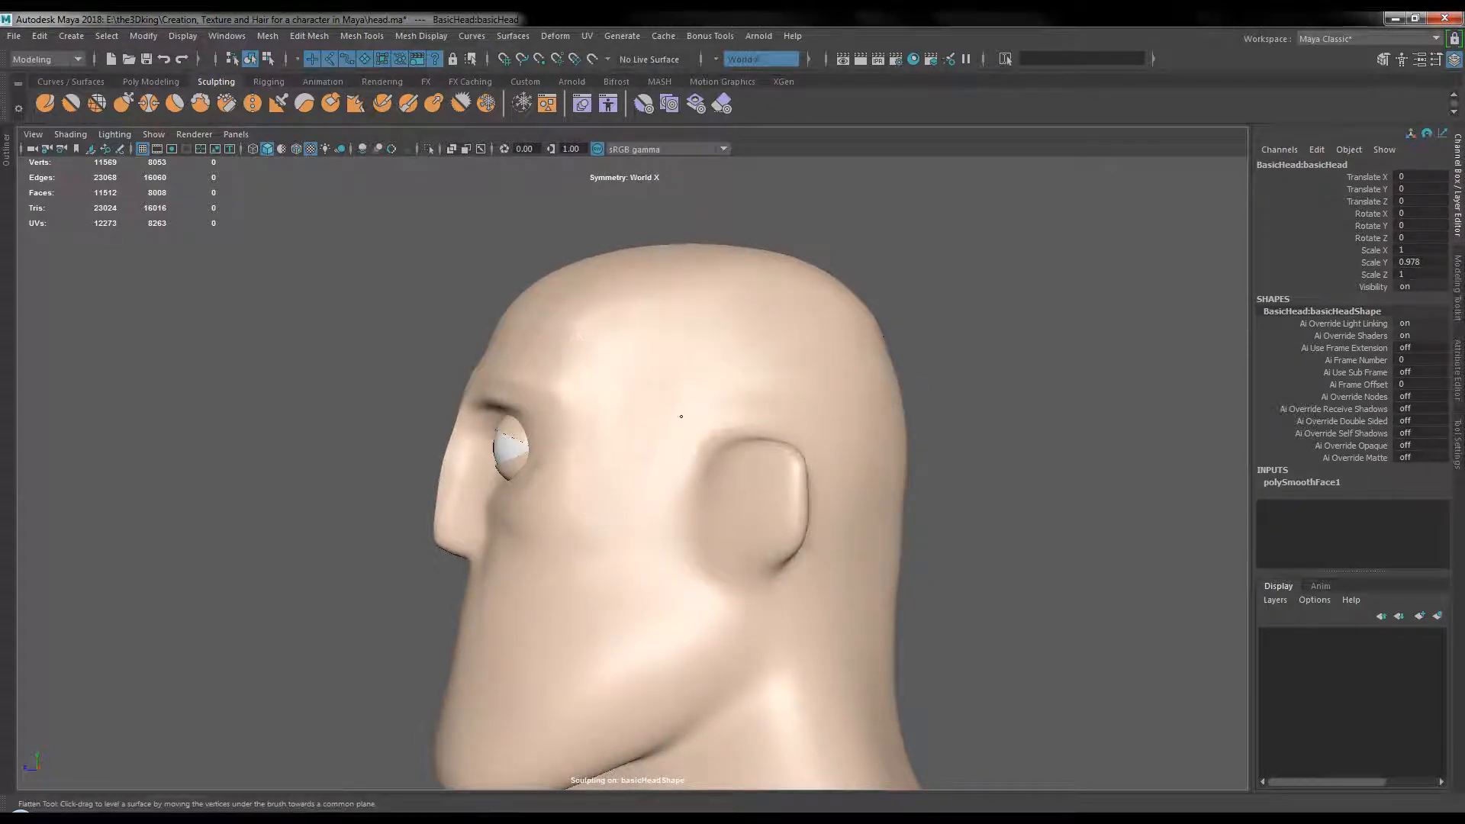
mouse_move(657, 392)
left_mouse_down("alt")
mouse_move(746, 435)
mouse_move(676, 427)
mouse_move(631, 336)
left_mouse_up("alt")
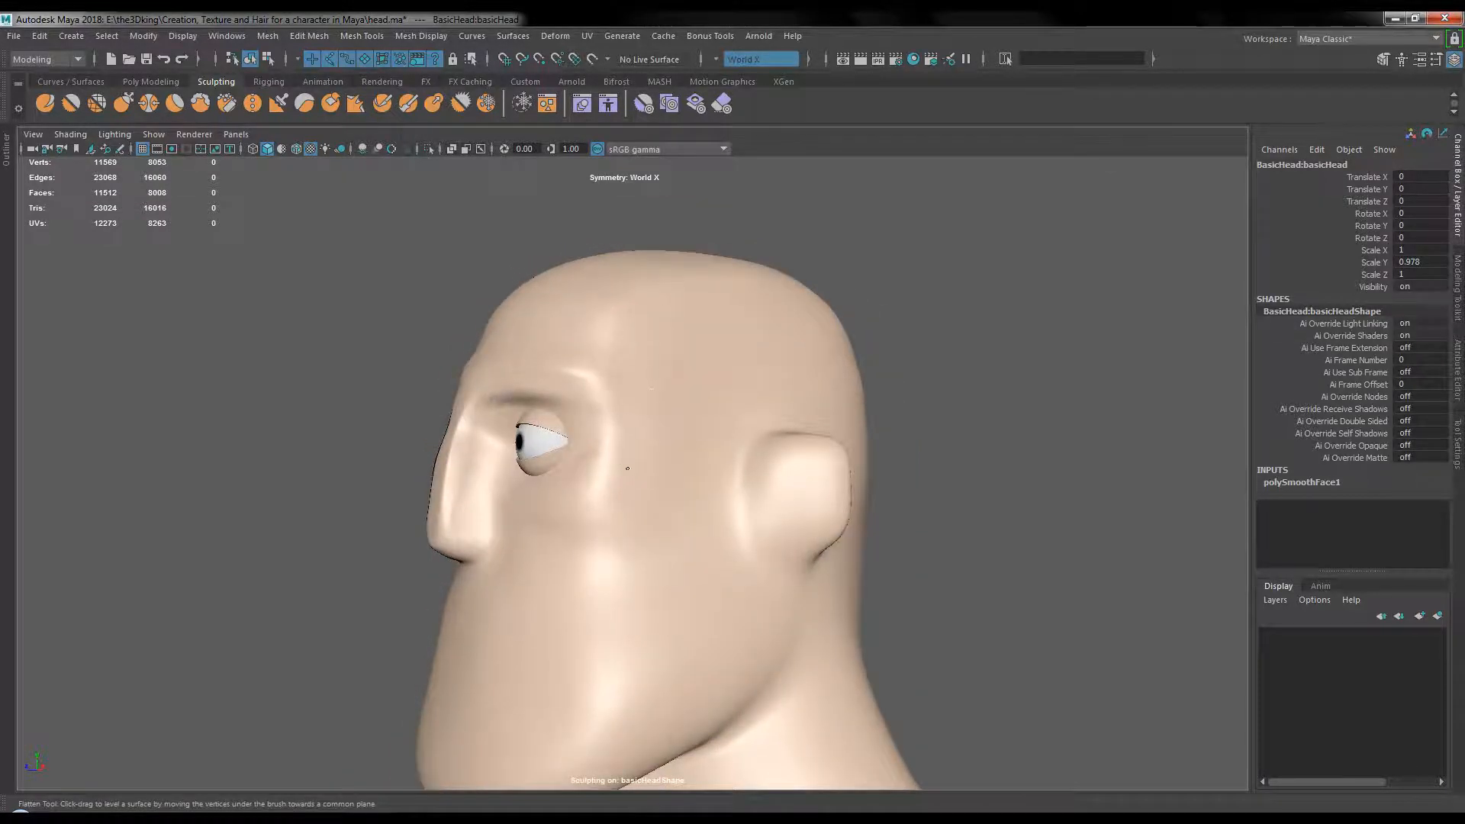
mouse_move(647, 533)
left_mouse_down("alt")
mouse_move(739, 507)
mouse_move(786, 410)
mouse_move(683, 402)
left_mouse_up("alt")
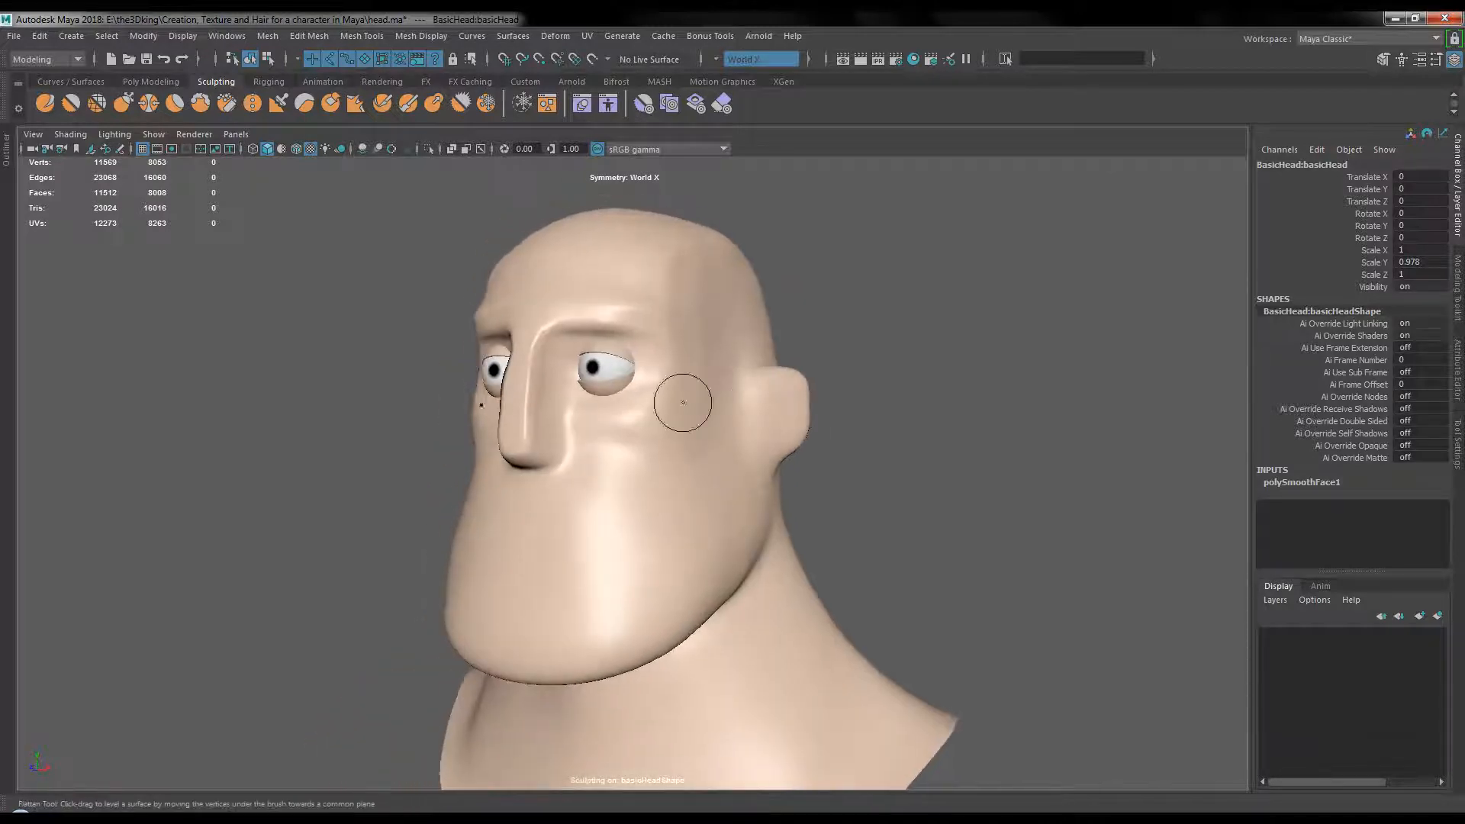
mouse_move(687, 313)
left_mouse_down("alt")
mouse_move(644, 336)
mouse_move(661, 369)
mouse_move(696, 360)
left_mouse_up("alt")
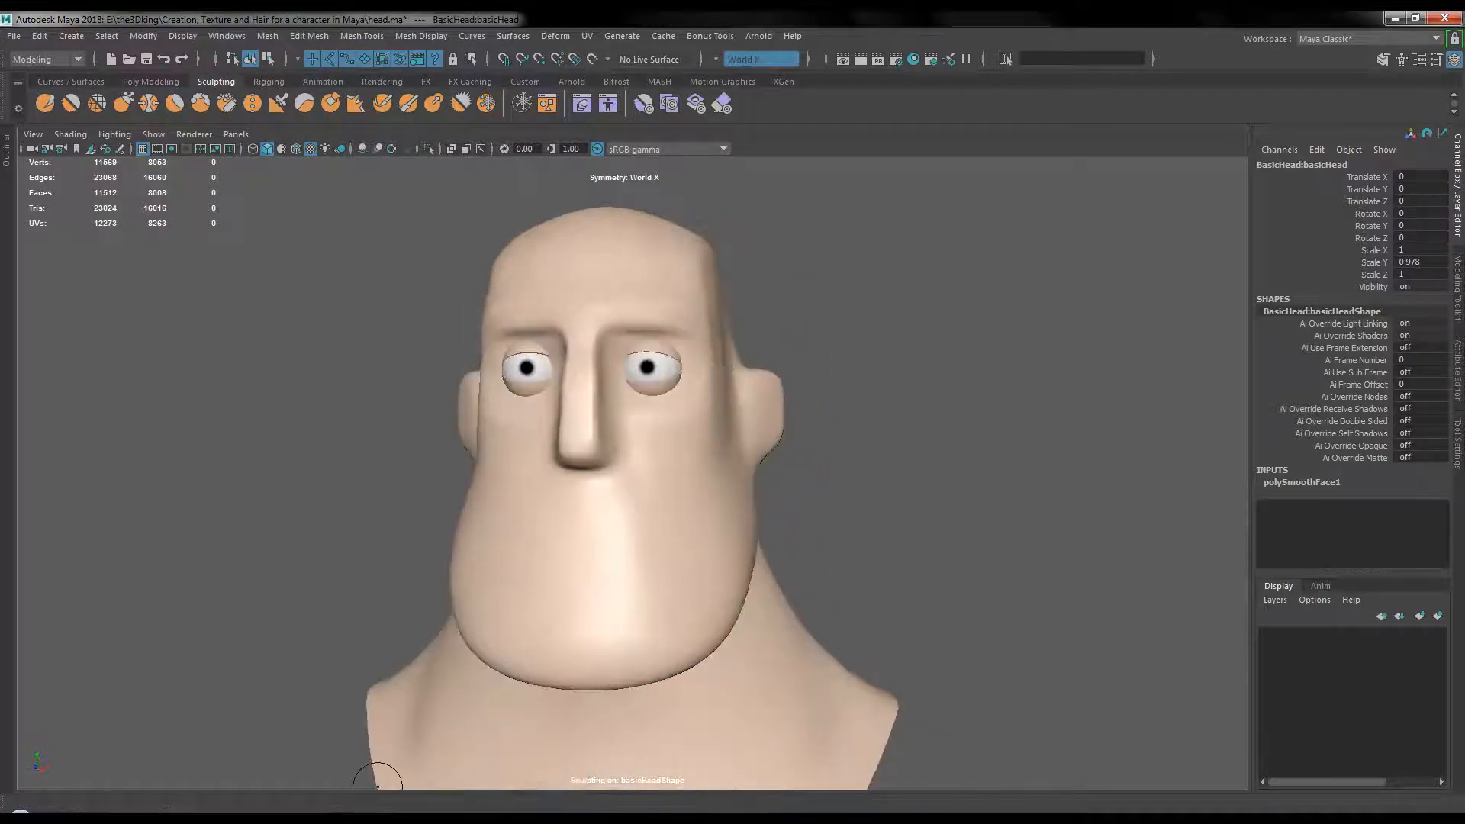
- Switch to the photo viewer, go back through the references to Reference 1, and enlarge the character's face
left_click(382, 818)
left_click(696, 794)
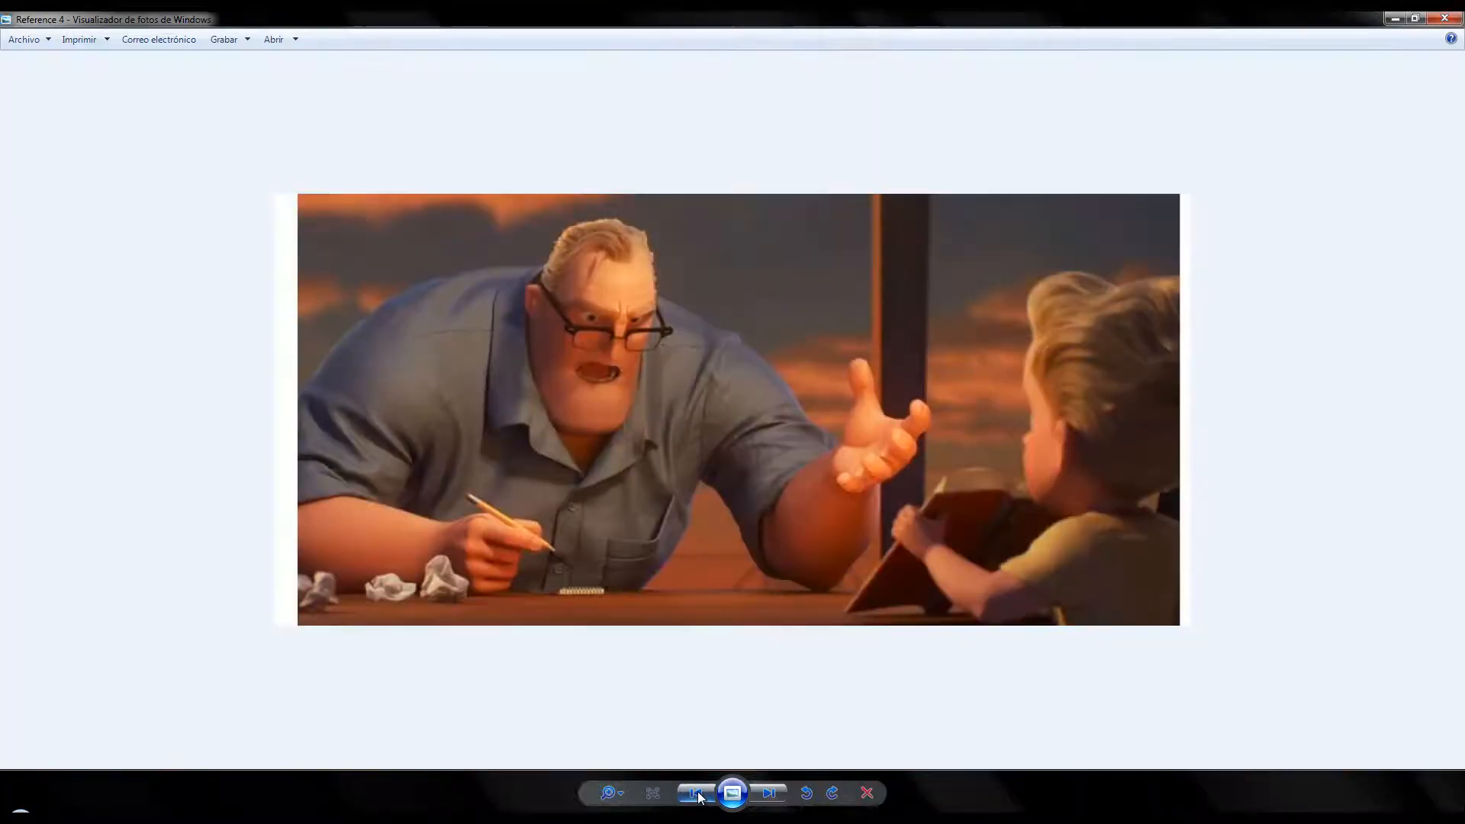
left_click(696, 794)
left_click(696, 793)
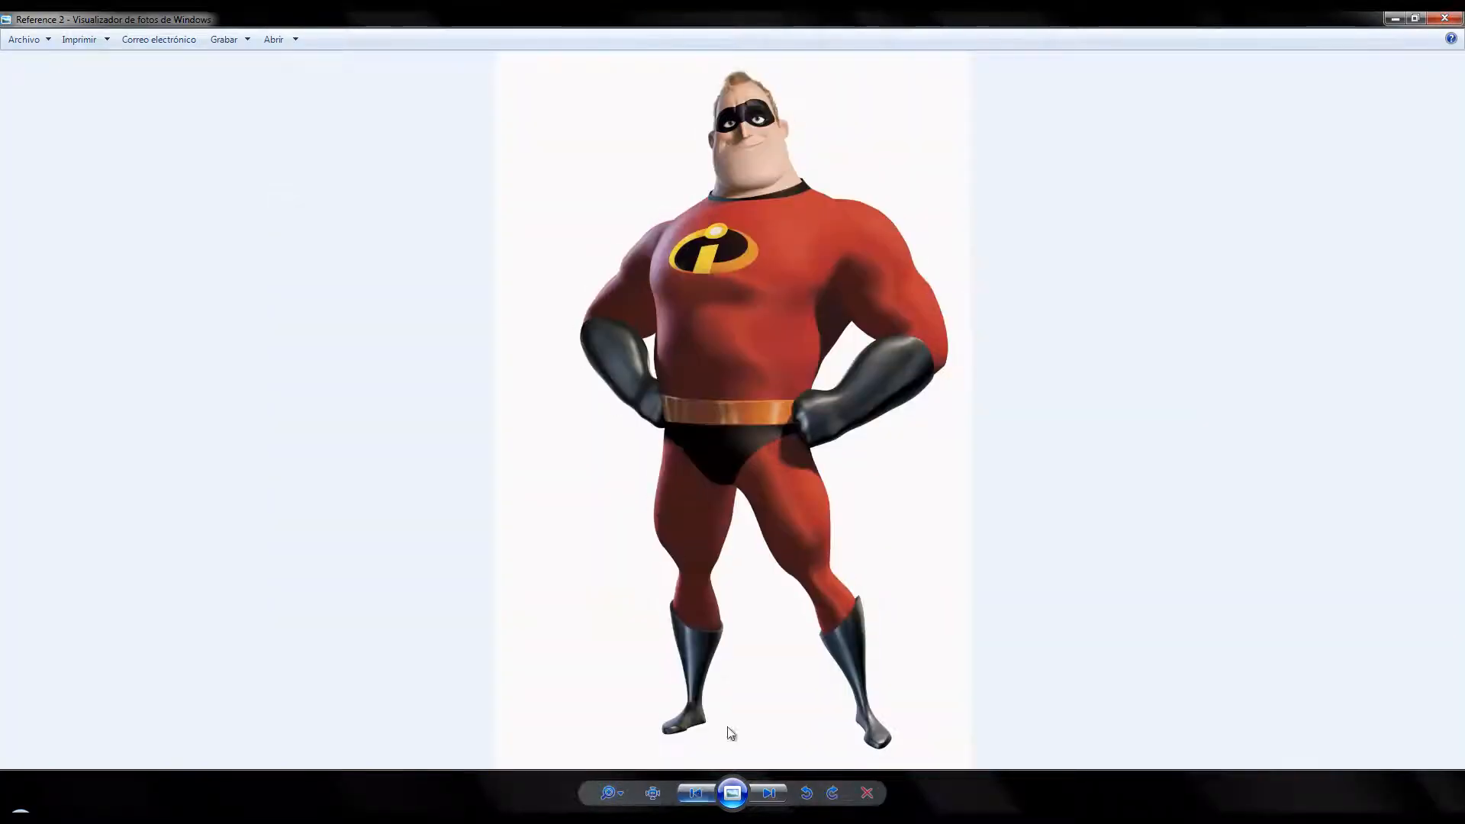
left_click(696, 794)
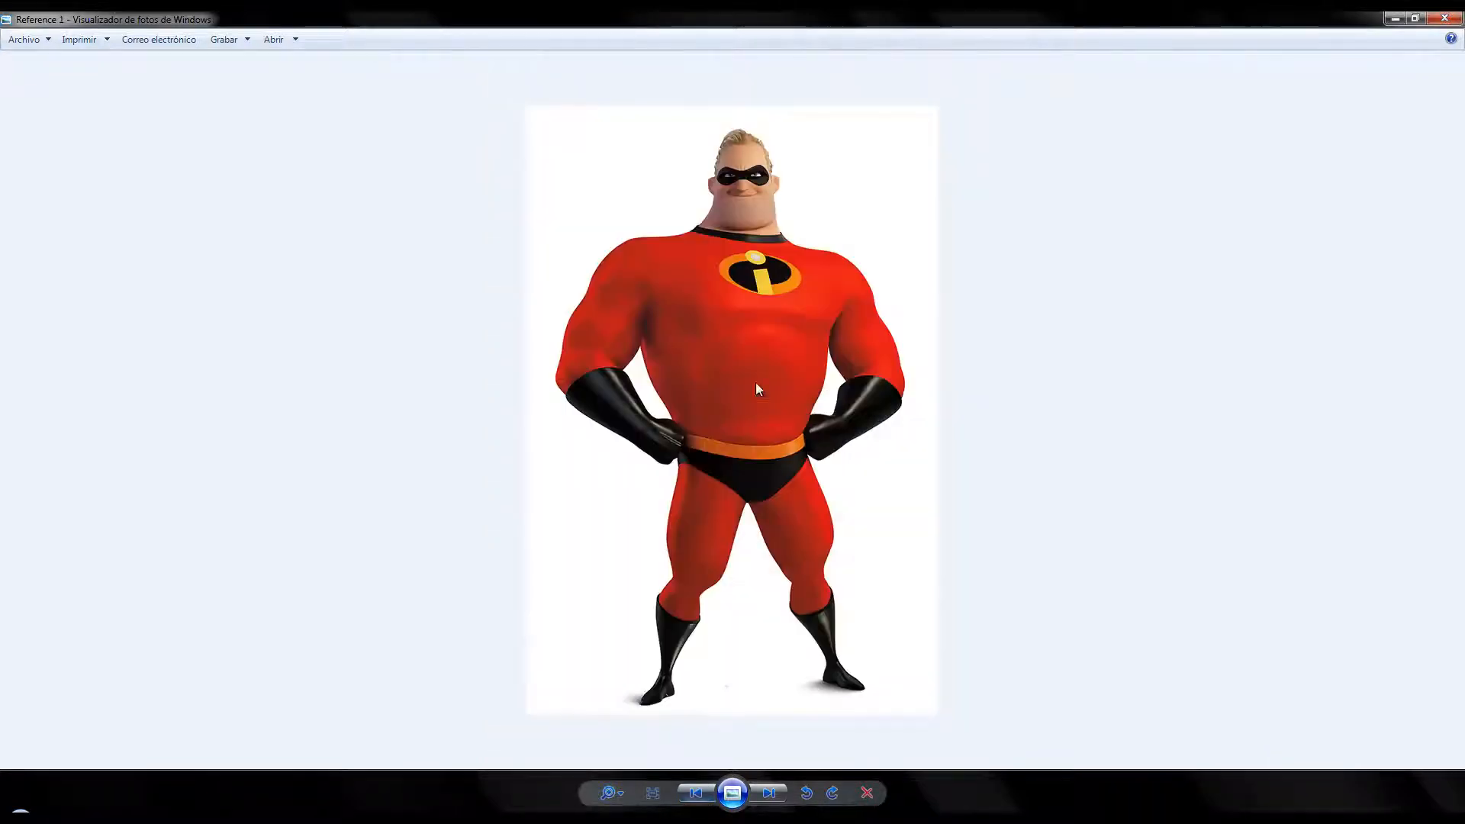
scroll(755, 383, "up", 3)
left_click_drag(791, 245, 775, 478)
scroll(775, 477, "up", 2)
left_click_drag(856, 230, 773, 633)
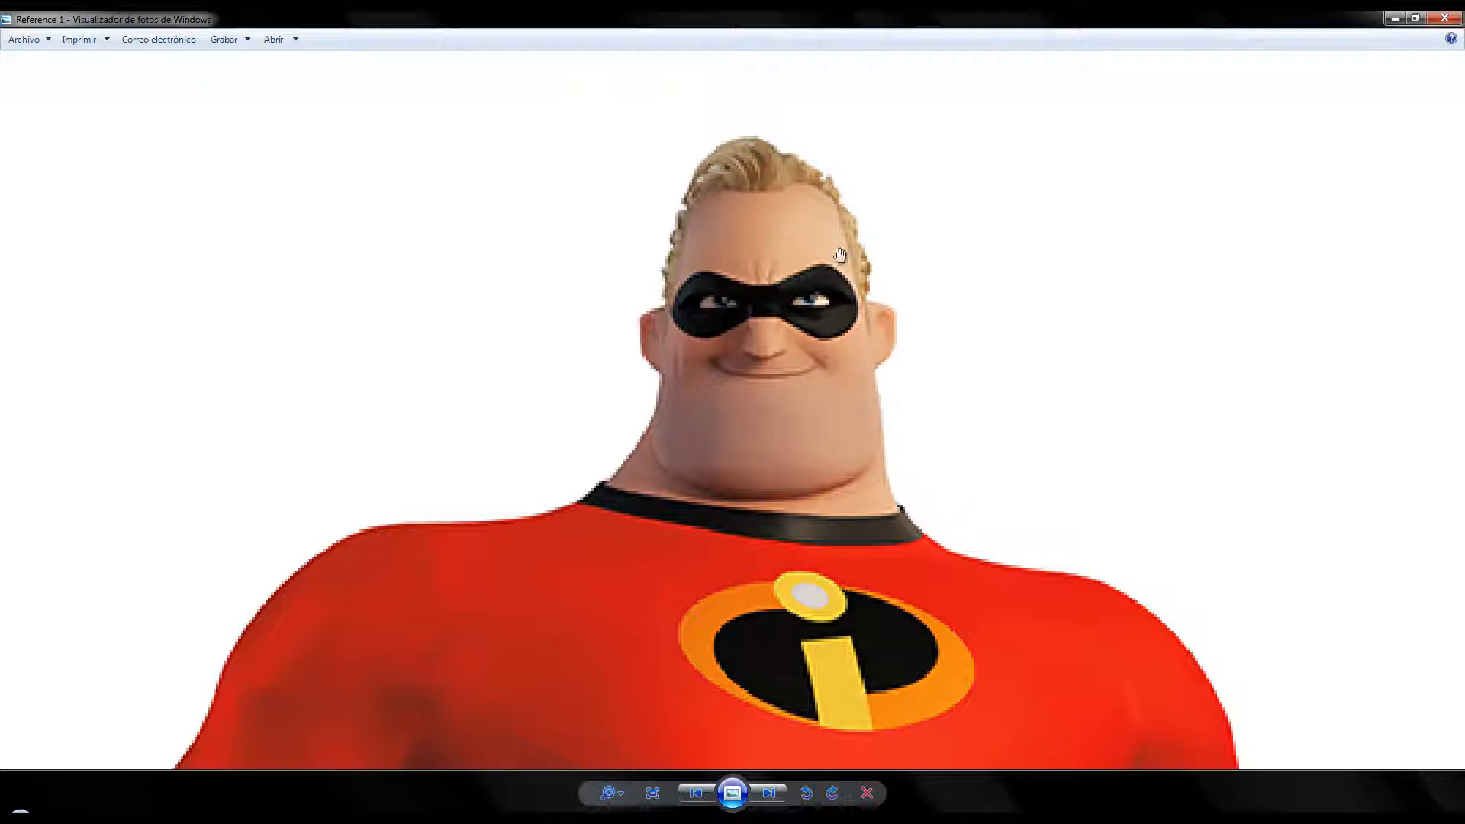
- Browse the reference images forward from Reference 1 to Reference 5 and enlarge the character's face
left_click(779, 790)
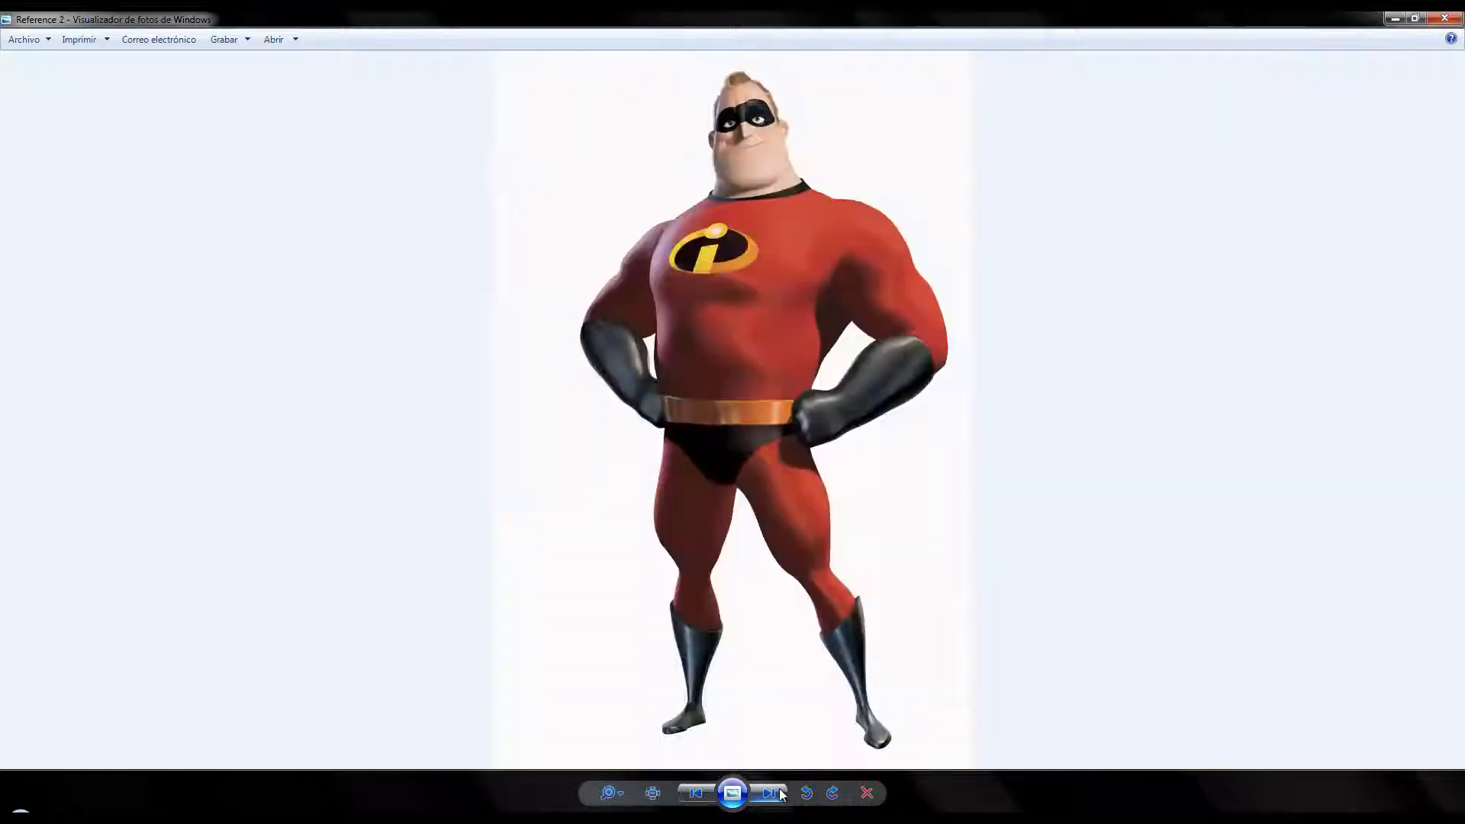
left_click(780, 791)
left_click(779, 790)
left_click(781, 792)
scroll(902, 343, "up", 1)
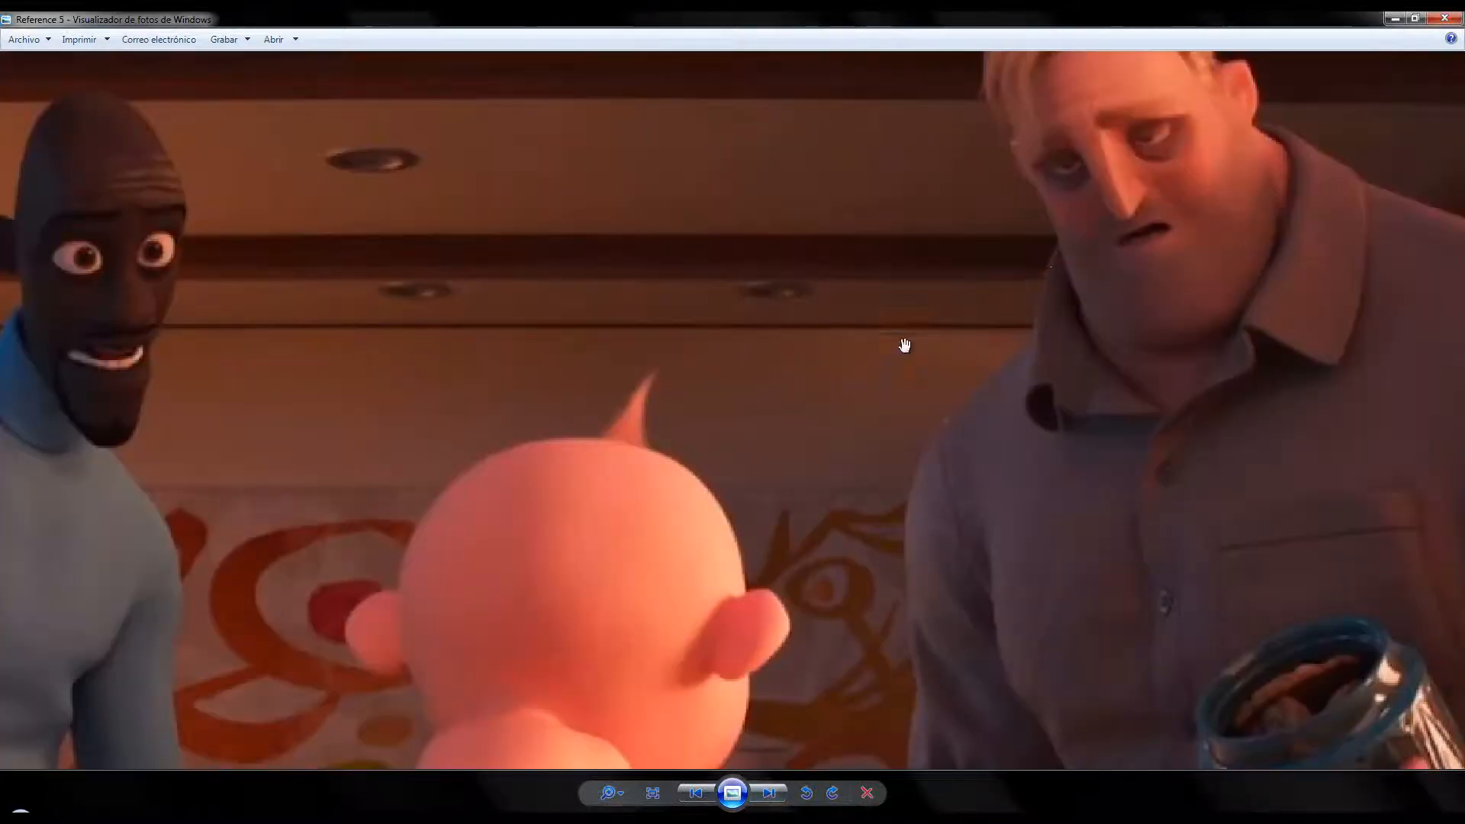
scroll(693, 474, "up", 1)
scroll(1119, 327, "up", 1)
scroll(847, 473, "up", 1)
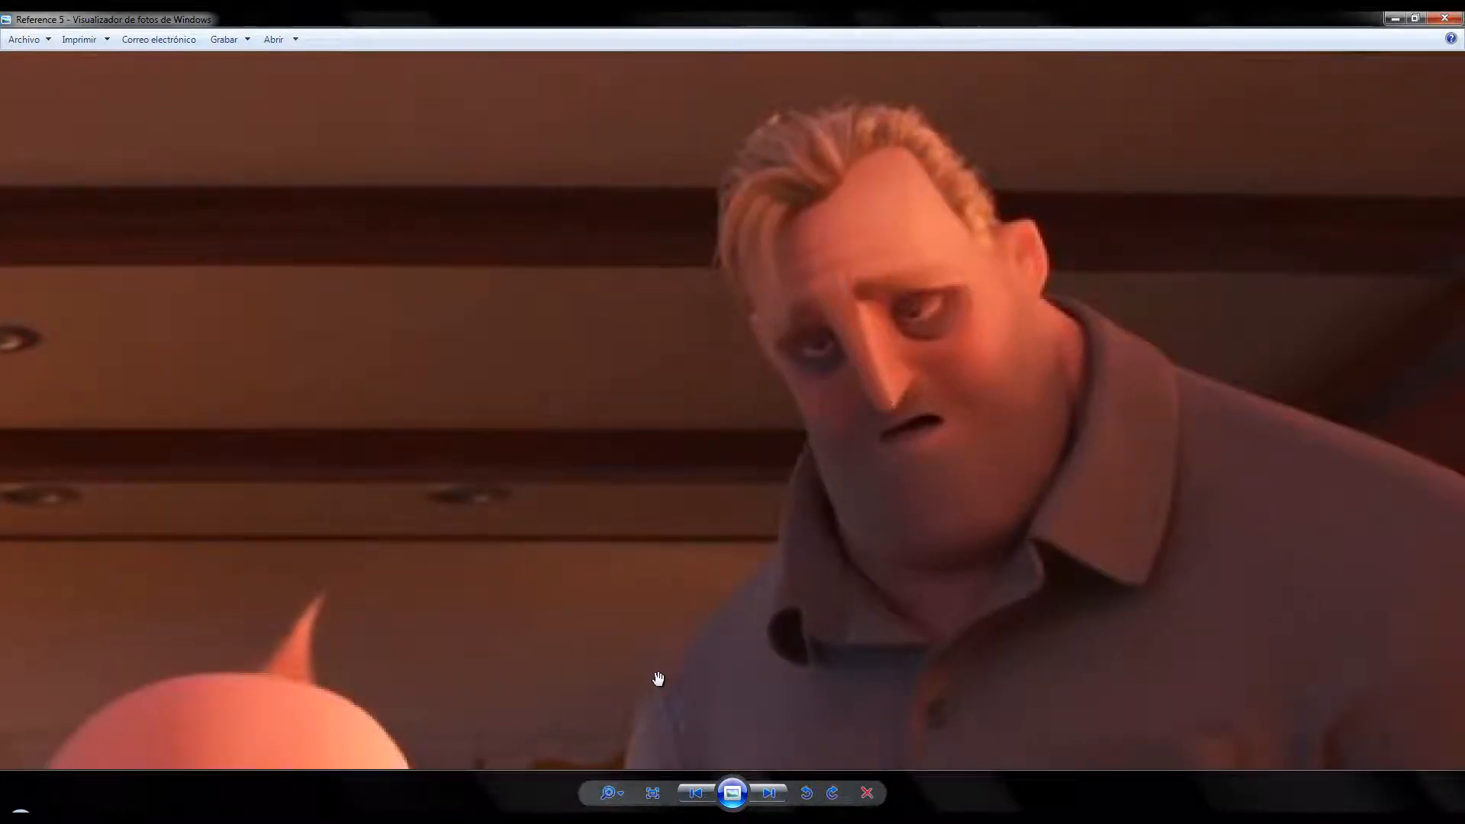
- Browse on to Reference 8, go back to Reference 6, and enlarge and reposition it to show the character's face
left_click(760, 790)
left_click(772, 793)
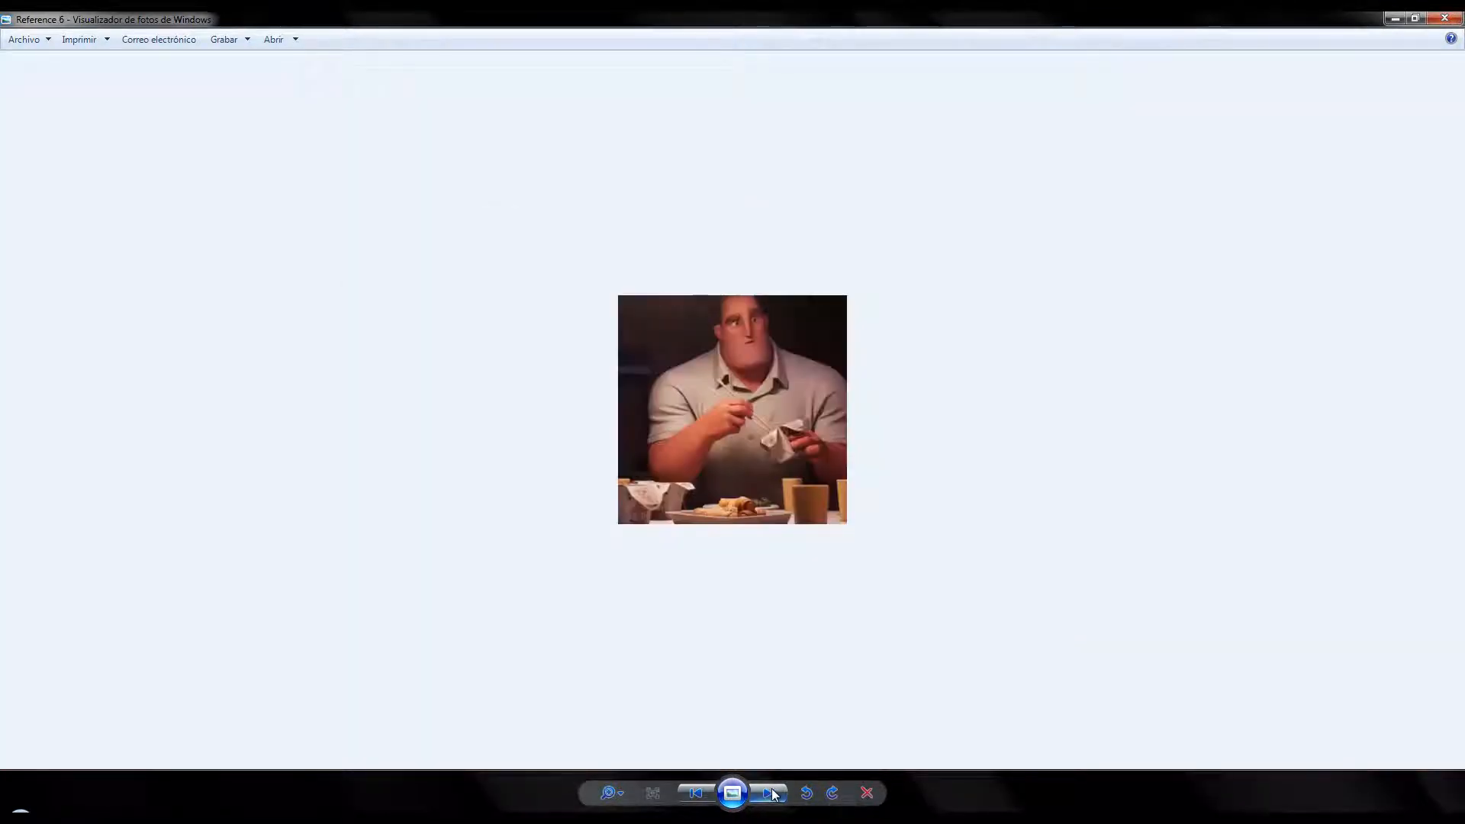
left_click(771, 794)
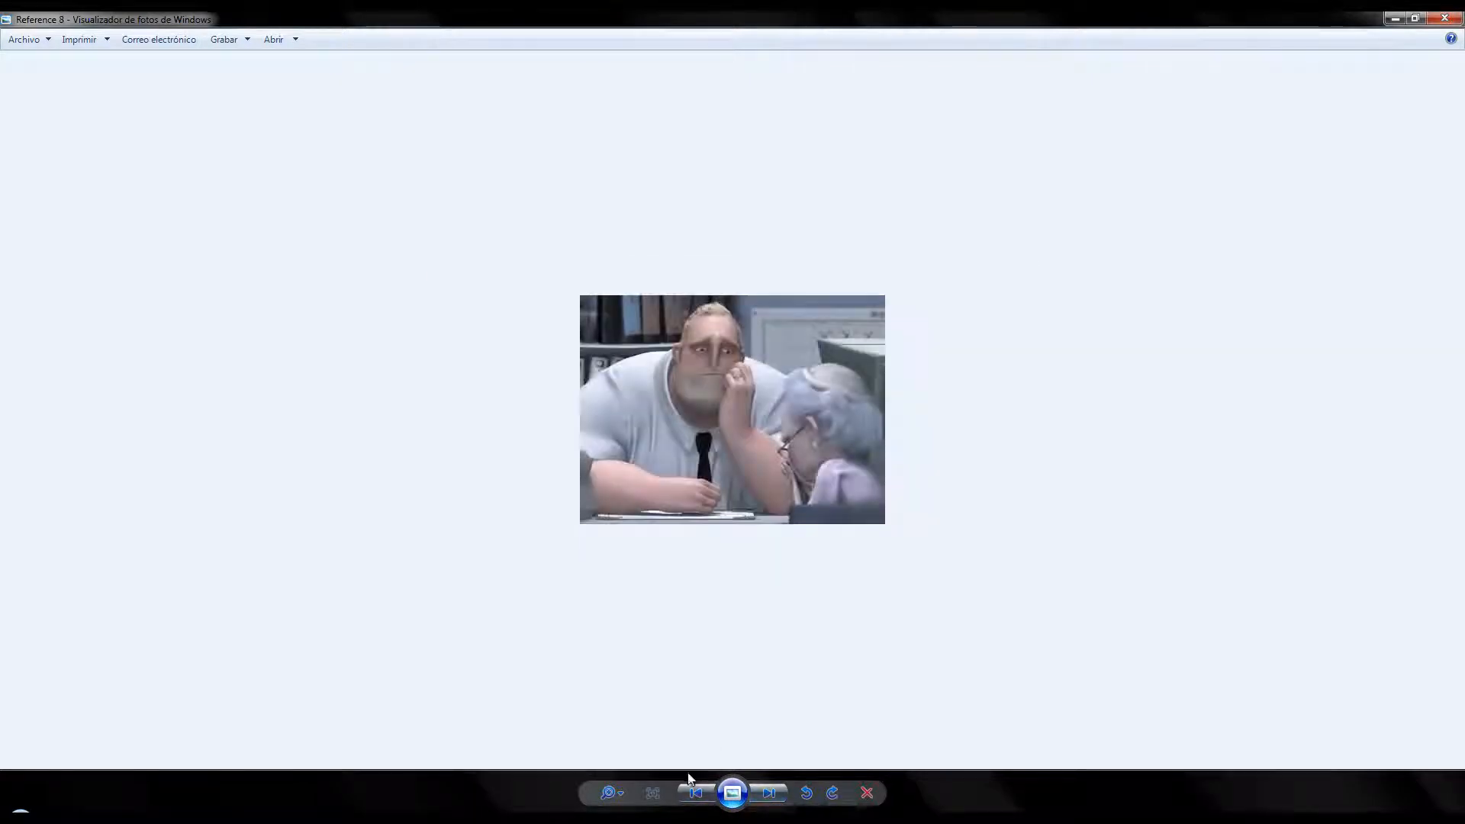
left_click(686, 802)
left_click(685, 802)
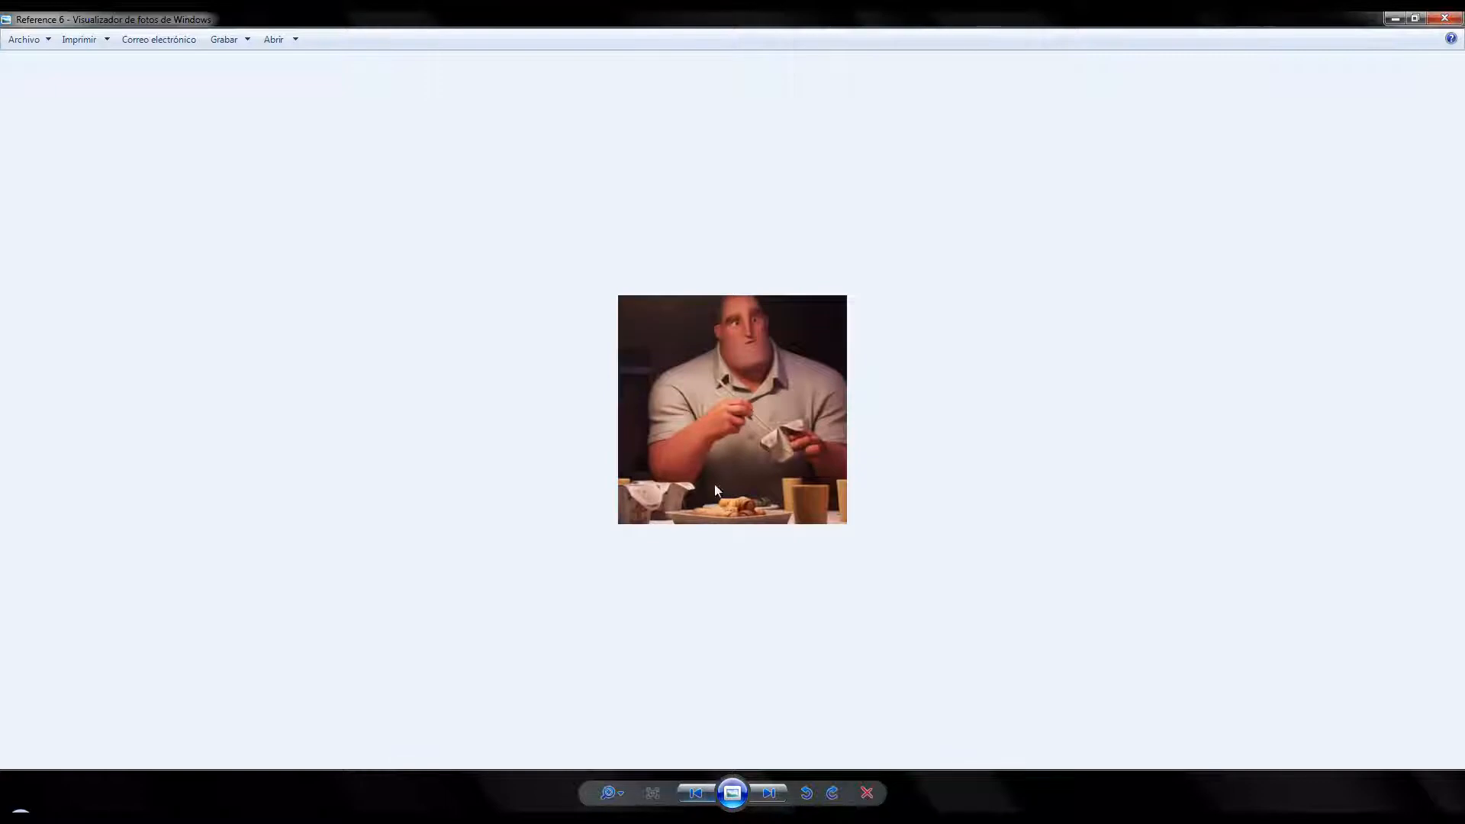
scroll(882, 225, "up", 6)
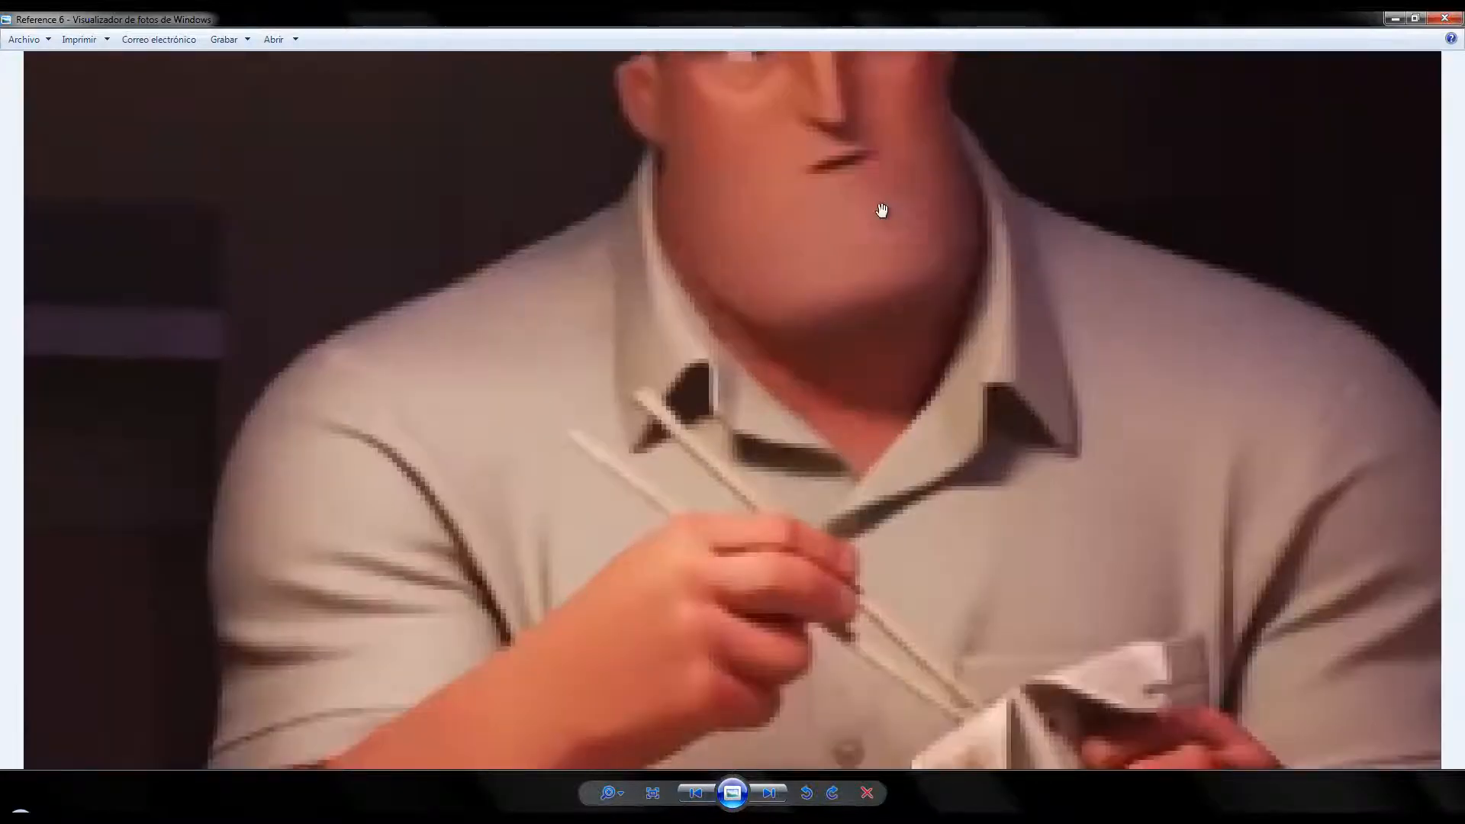
left_click_drag(882, 210, 655, 539)
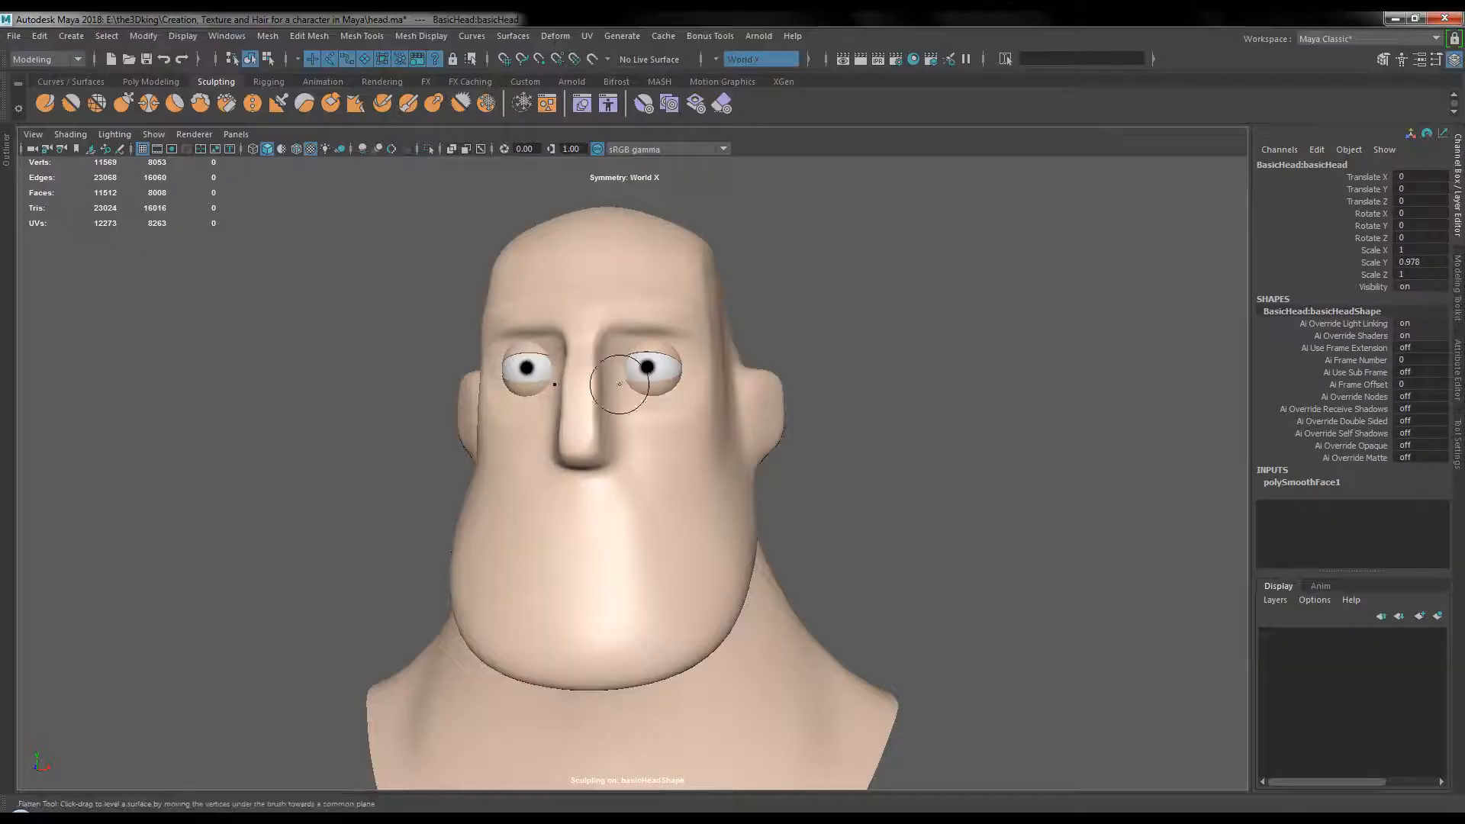
- Switch back to Maya and narrow the middle of the nose bridge in a front view with the Grab tool
scroll(703, 376, "up", 3)
mouse_move(622, 327)
middle_mouse_down("alt")
mouse_move(722, 357)
mouse_move(709, 379)
middle_mouse_up("alt")
left_click(128, 107)
scroll(614, 357, "up", 1)
scroll(614, 357, "up", 1)
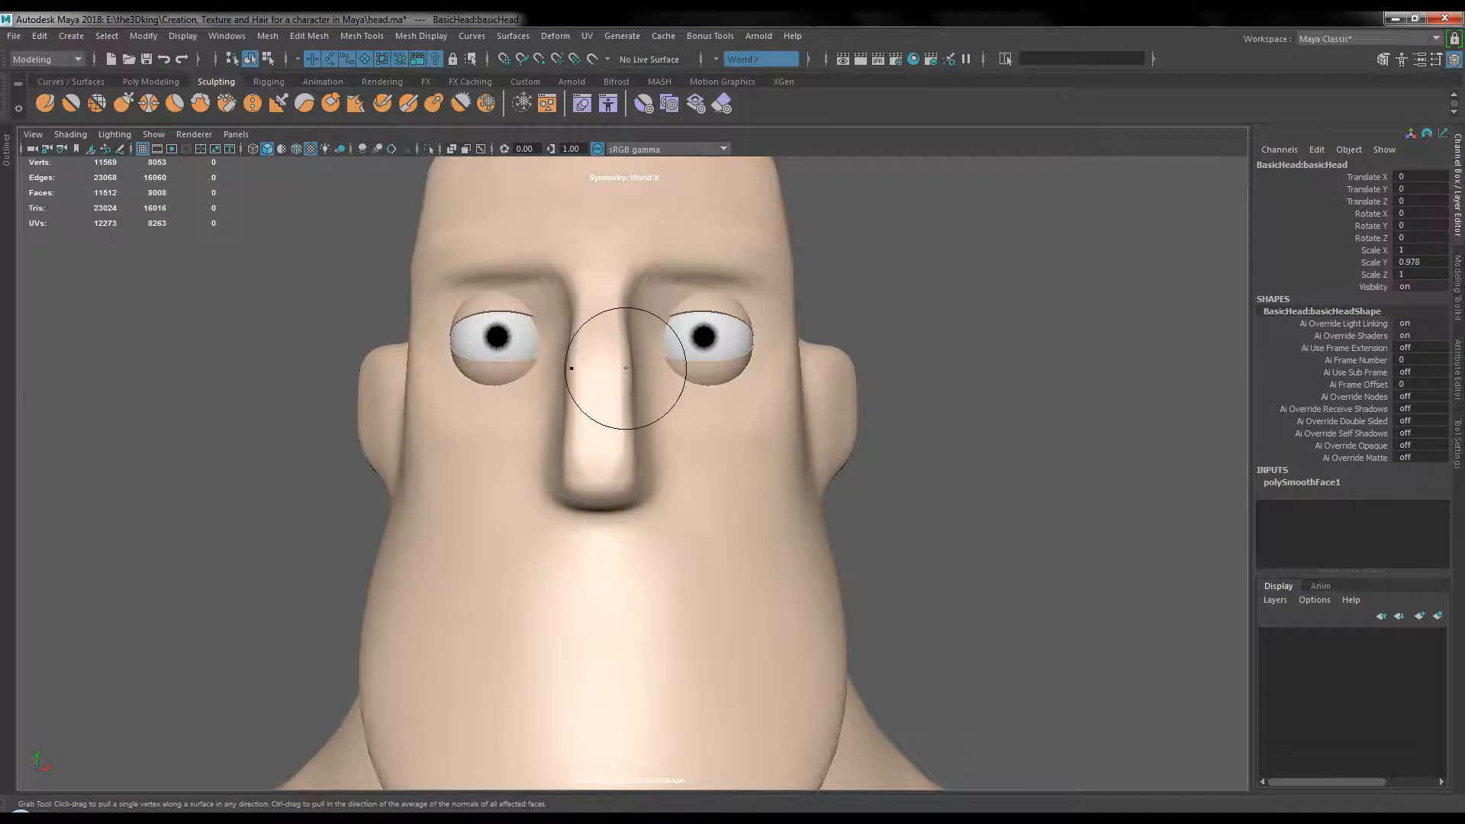
left_click_drag(621, 376, 593, 371)
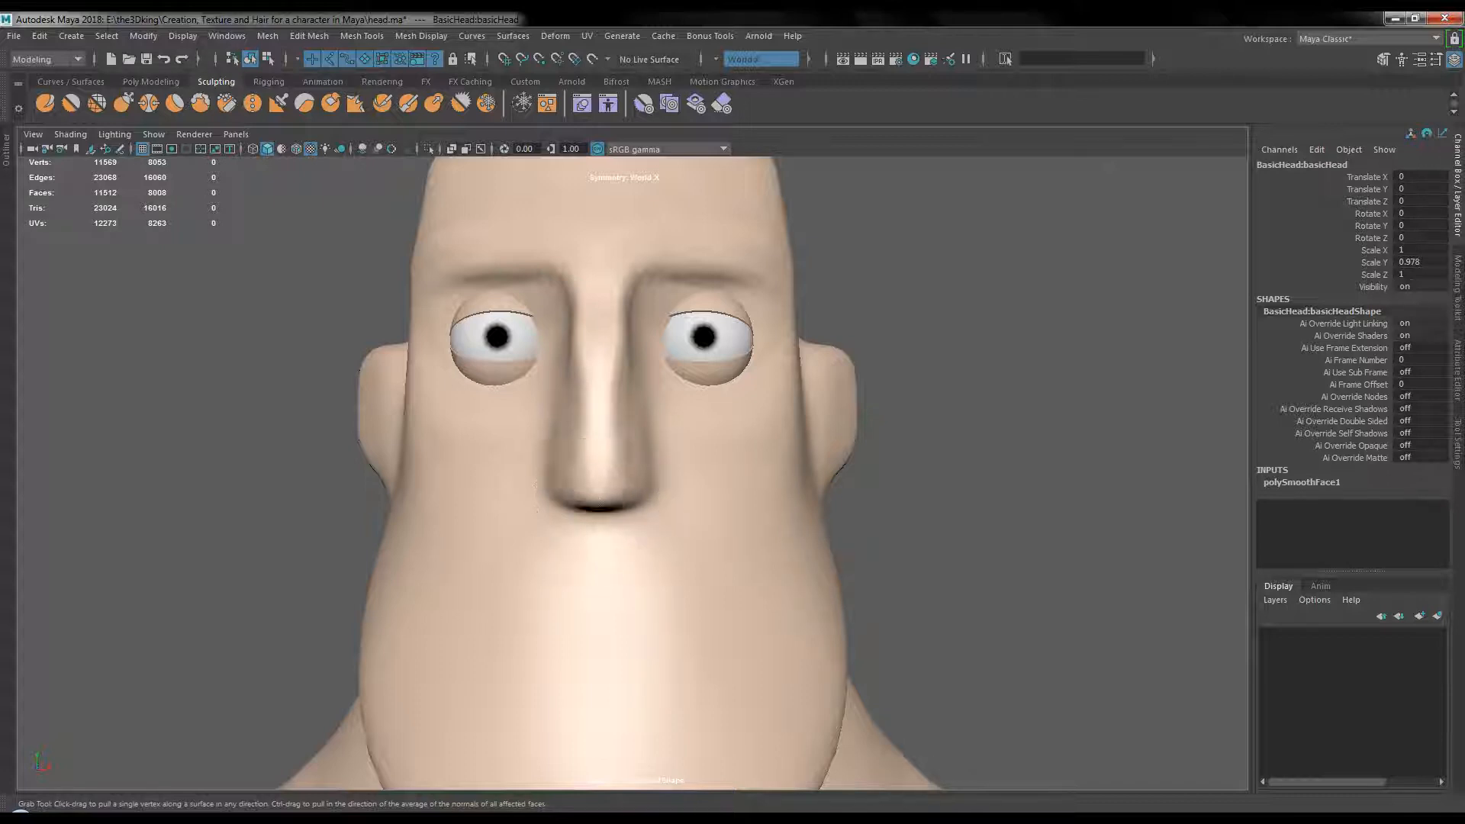
- Reshape the nose profile in a side view, pulling the bridge and tip outward with the Grab tool
mouse_move(599, 528)
left_mouse_down("alt")
mouse_move(510, 520)
mouse_move(507, 458)
mouse_move(485, 431)
left_mouse_up("alt")
scroll(506, 458, "up", 5)
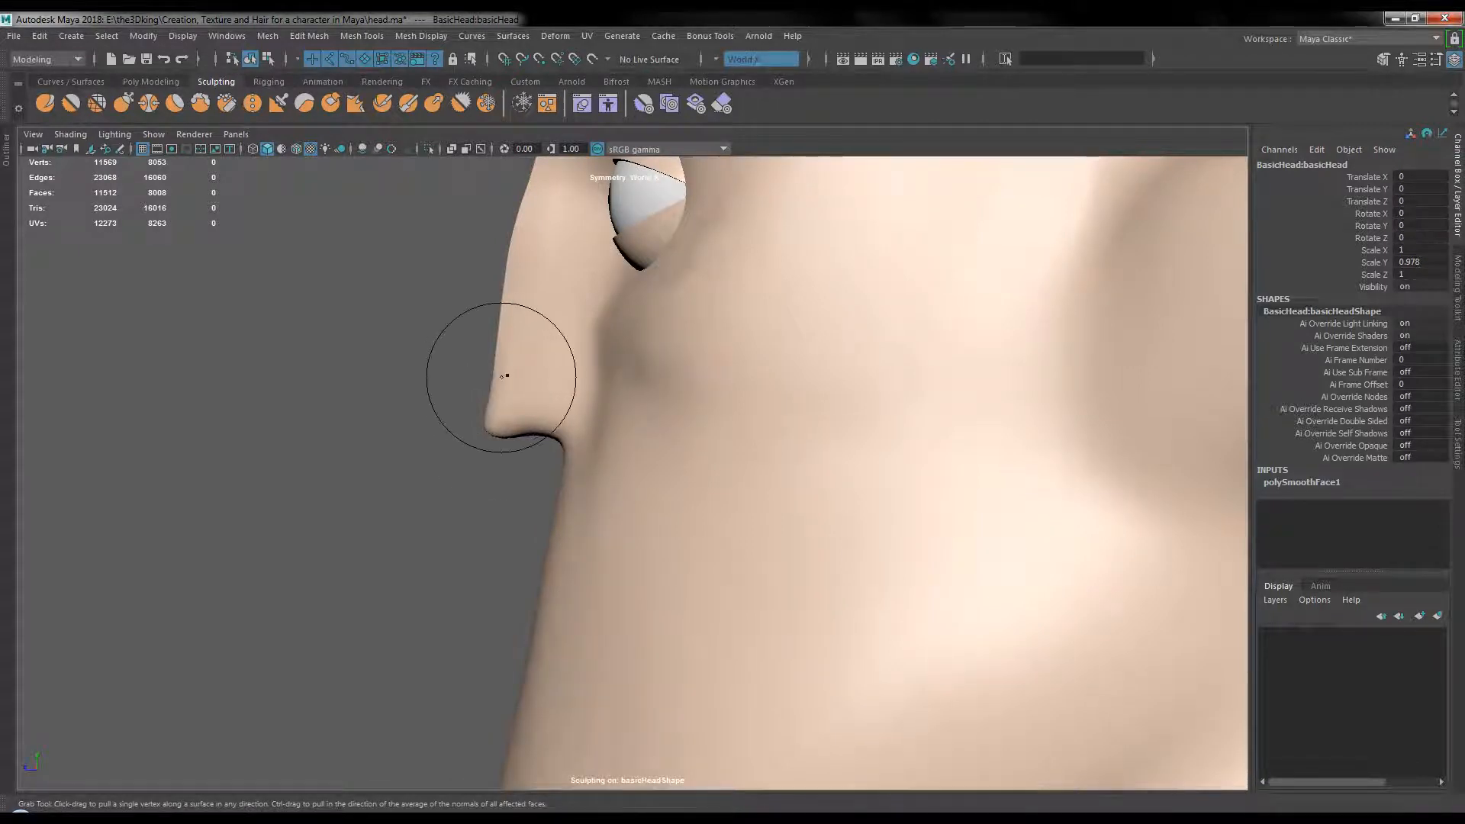
left_click_drag(500, 383, 483, 319)
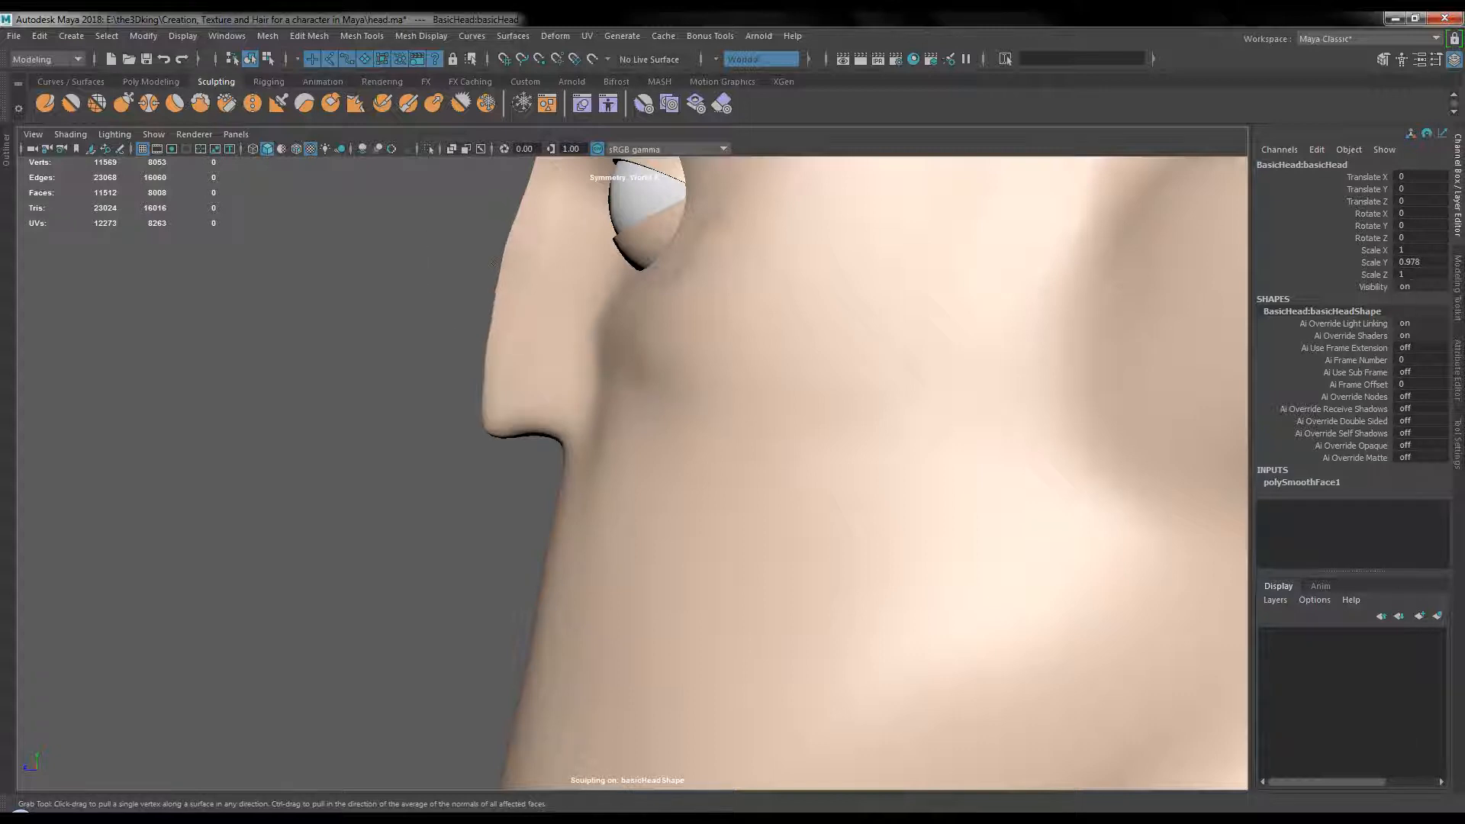
scroll(543, 336, "down", 4)
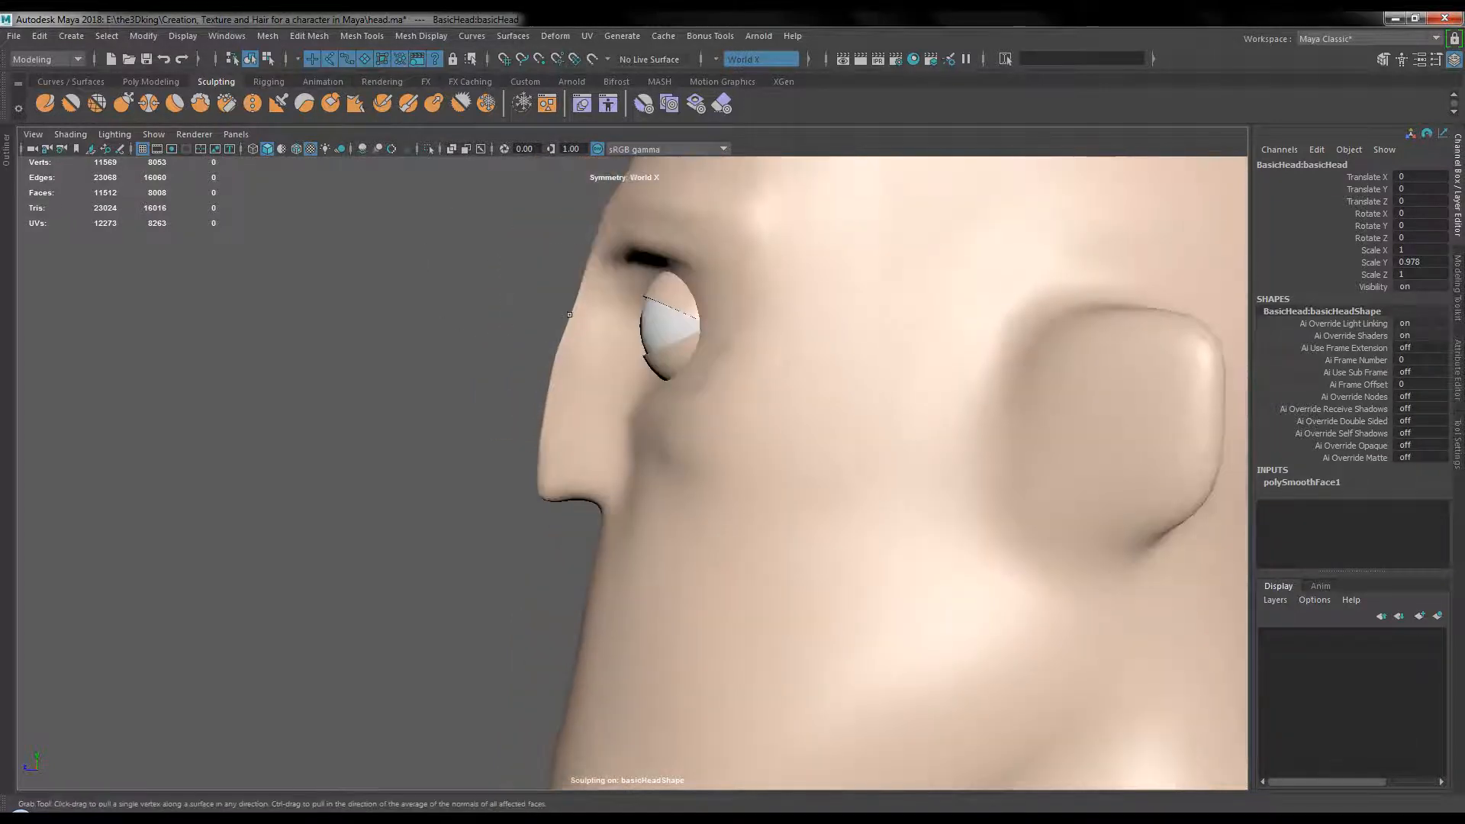
left_click_drag(569, 314, 584, 274)
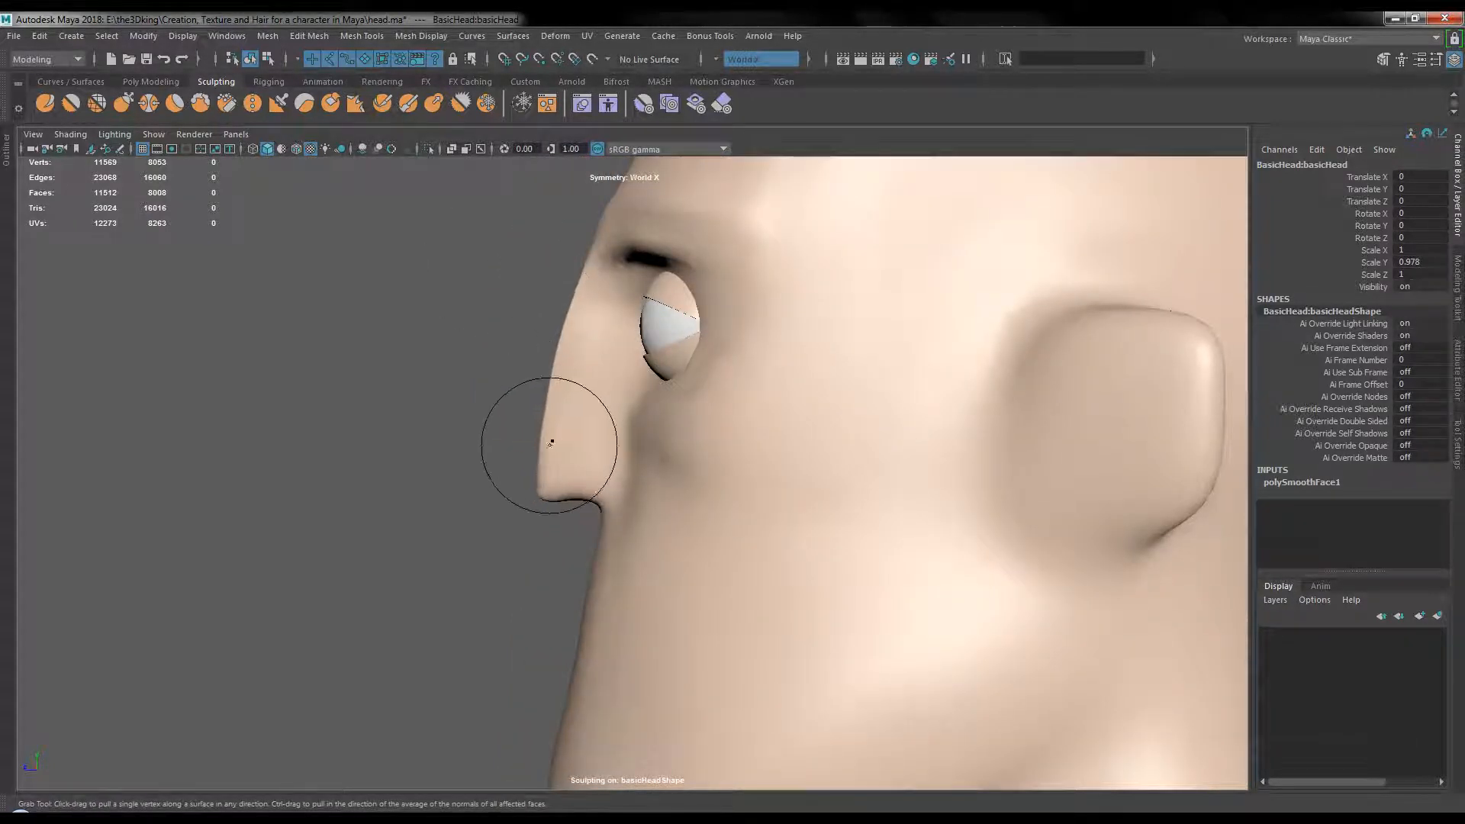
mouse_move(537, 479)
left_mouse_down()
mouse_move(523, 490)
mouse_move(794, 522)
left_mouse_up()
- Widen the top of the nose bridge toward the brows and adjust the sides of the nose in a front view
right_click_drag(794, 458, 851, 503, "alt")
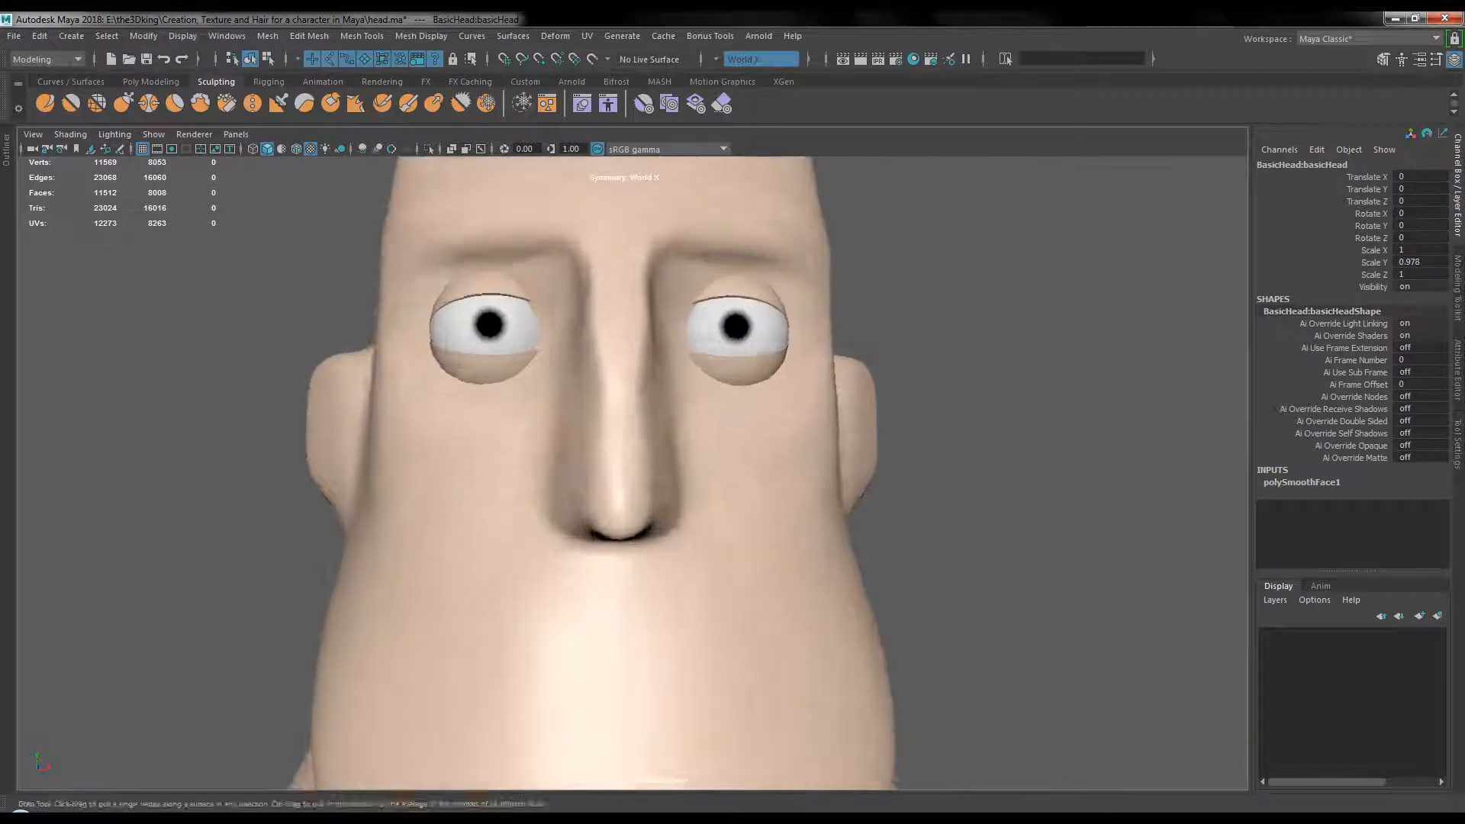
left_click_drag(797, 497, 768, 503, "alt")
mouse_move(639, 354)
left_mouse_down("alt")
mouse_move(650, 363)
mouse_move(624, 340)
left_mouse_up("alt")
mouse_move(641, 284)
left_mouse_down()
mouse_move(661, 250)
mouse_move(697, 255)
left_mouse_up()
left_click_drag(631, 406, 638, 408)
left_click_drag(638, 452, 642, 456)
- Shrink the Flatten brush and level the front plane of the nose bridge from the brow to the tip
left_click(174, 101)
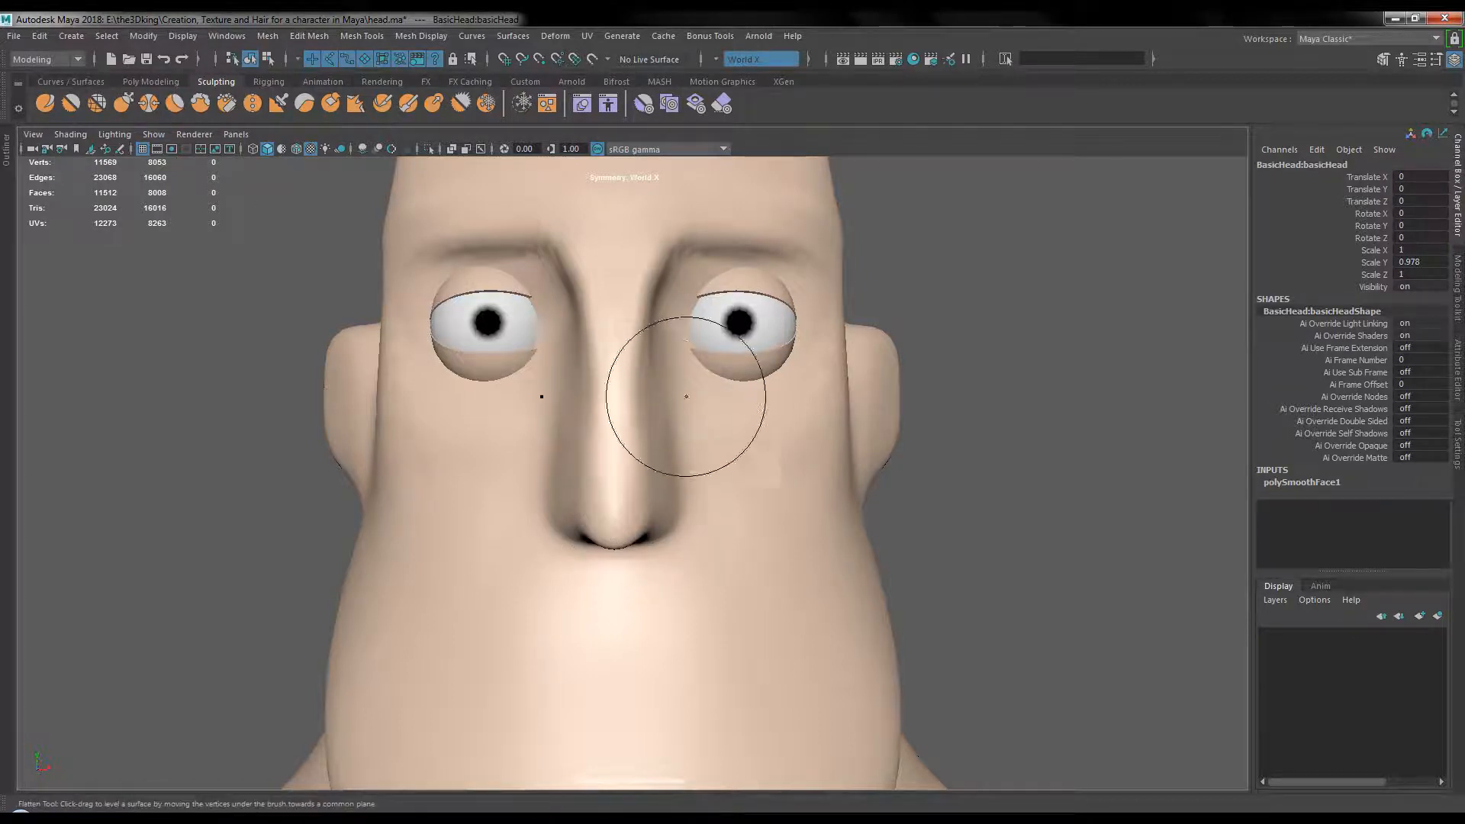
key("b")
left_click_drag(654, 413, 605, 412)
left_click_drag(653, 265, 654, 267)
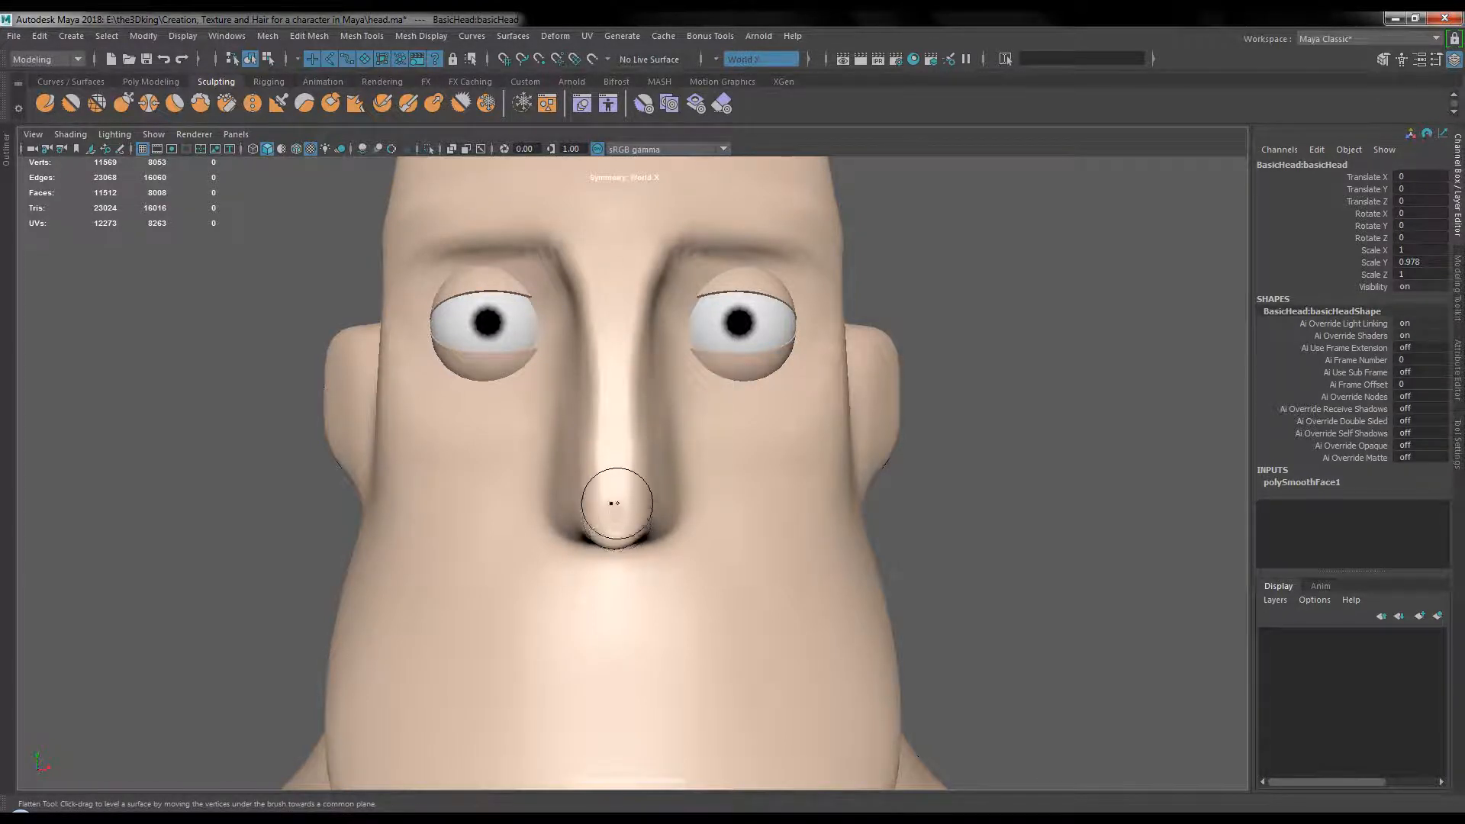
- Square off the underside of the nose tip and check the nose against the whole face
left_click_drag(611, 507, 603, 362, "alt")
left_click(126, 104)
left_click_drag(498, 476, 584, 493, "alt")
scroll(610, 519, "down", 2)
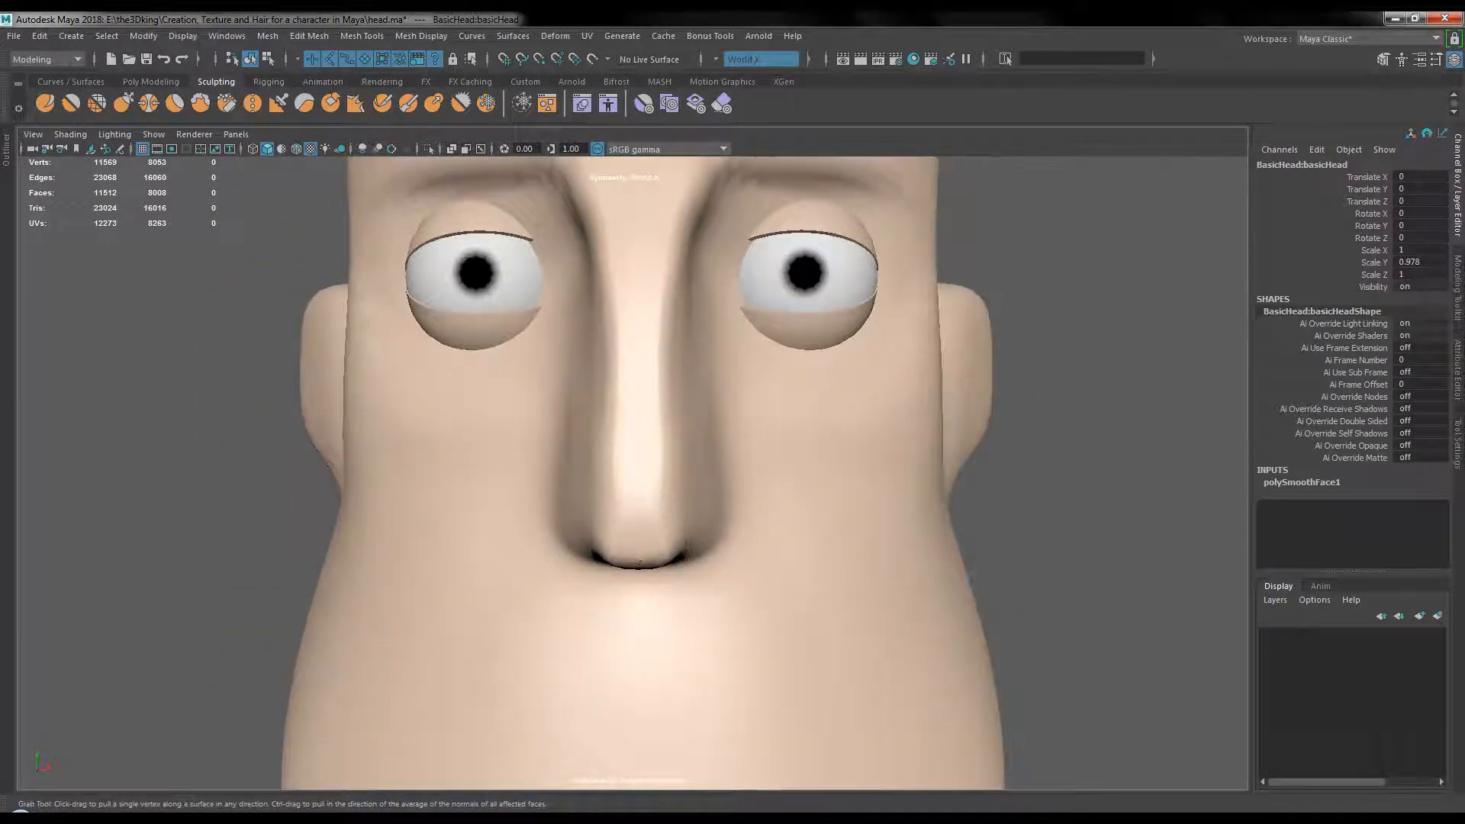
scroll(860, 409, "down", 3)
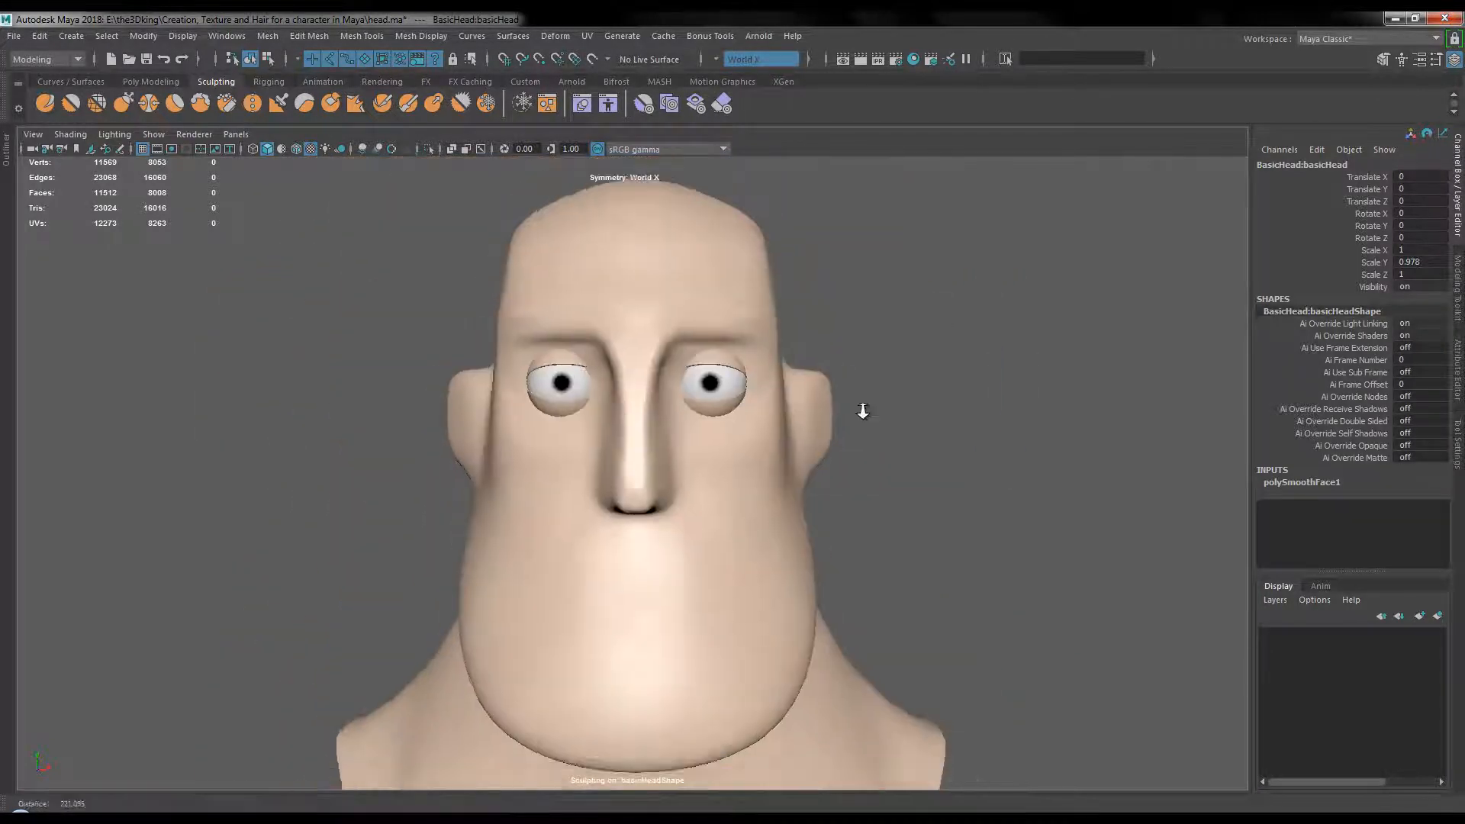
- Examine the head's proportions from front and three-quarter angles and resize the Grab brush
mouse_move(860, 409)
left_mouse_down("alt")
mouse_move(745, 399)
mouse_move(685, 456)
mouse_move(831, 510)
mouse_move(778, 419)
mouse_move(732, 399)
left_mouse_up("alt")
middle_click_drag(774, 463, 781, 463, "alt")
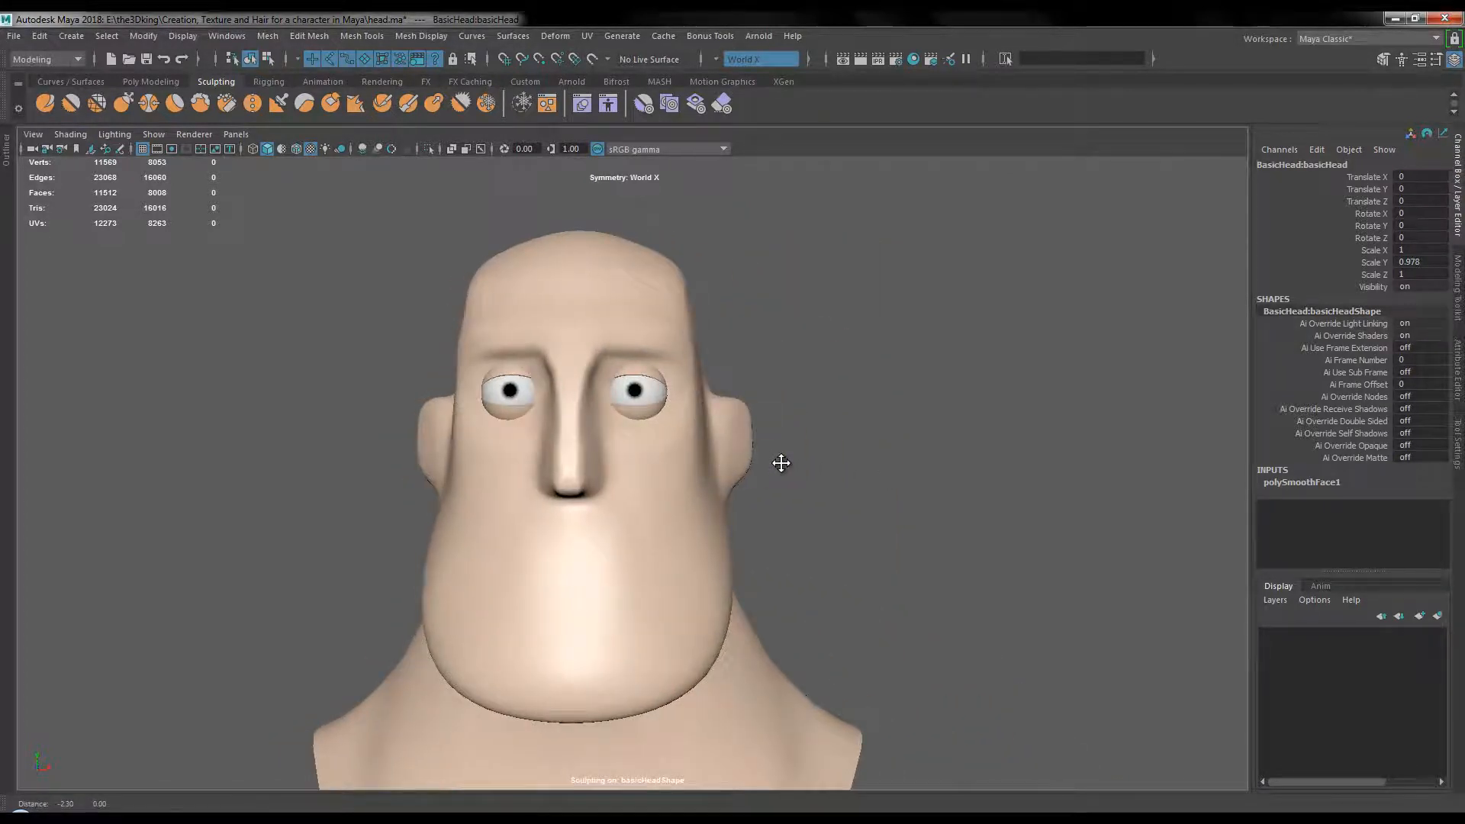
left_click_drag(782, 463, 777, 398, "alt")
right_click_drag(777, 398, 862, 446, "alt")
mouse_move(862, 446)
left_mouse_down("alt")
mouse_move(726, 451)
mouse_move(824, 459)
left_mouse_up("alt")
key("b")
mouse_move(666, 478)
left_mouse_down()
mouse_move(689, 478)
mouse_move(681, 463)
left_mouse_up()
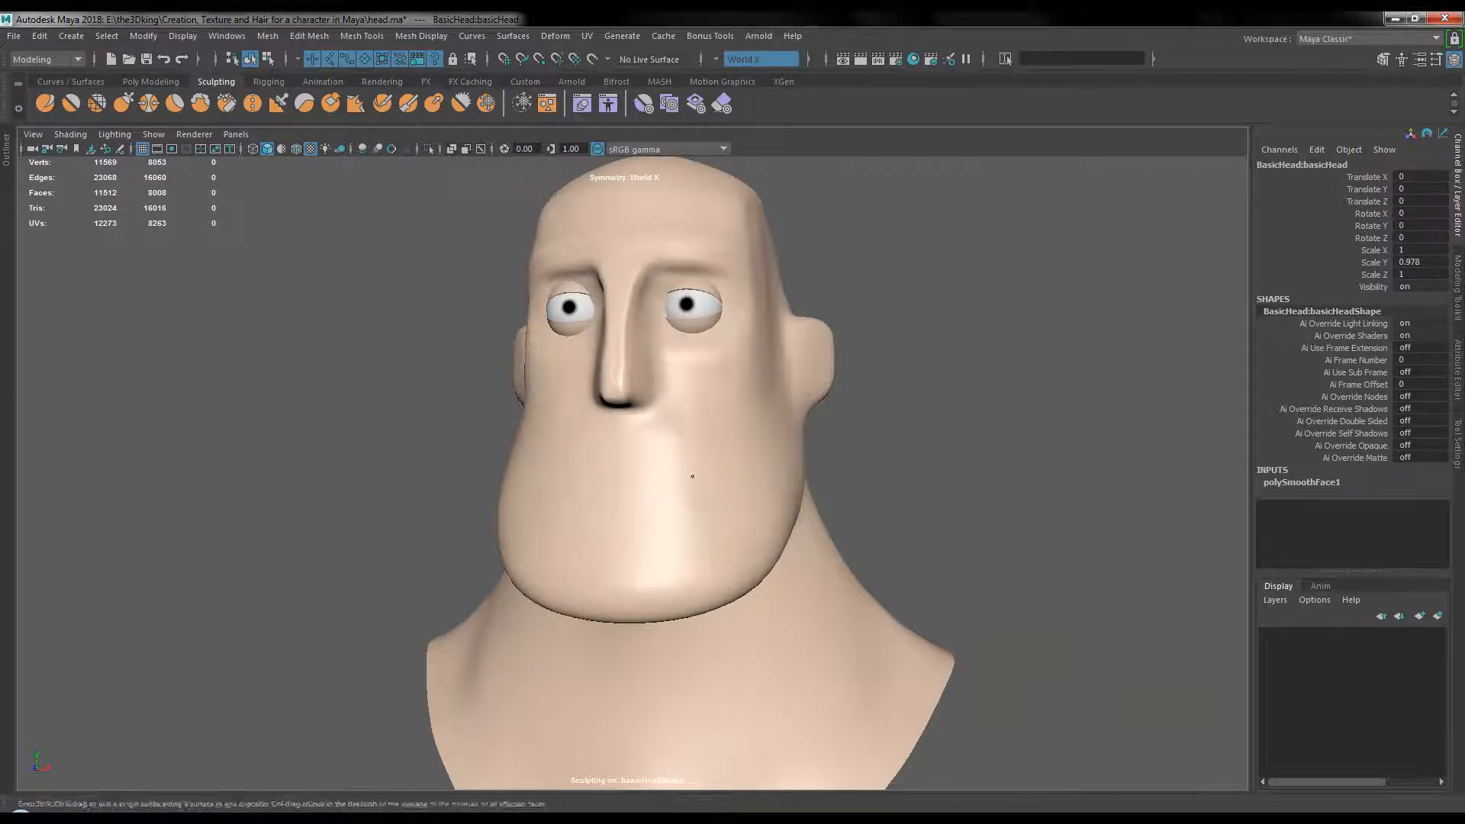
- Build up the jawline from the chin toward the ear with the Wax tool, dismissing the security pop-up
mouse_move(692, 476)
left_mouse_down("alt")
mouse_move(723, 456)
mouse_move(687, 432)
mouse_move(612, 436)
left_mouse_up("alt")
left_click(305, 104)
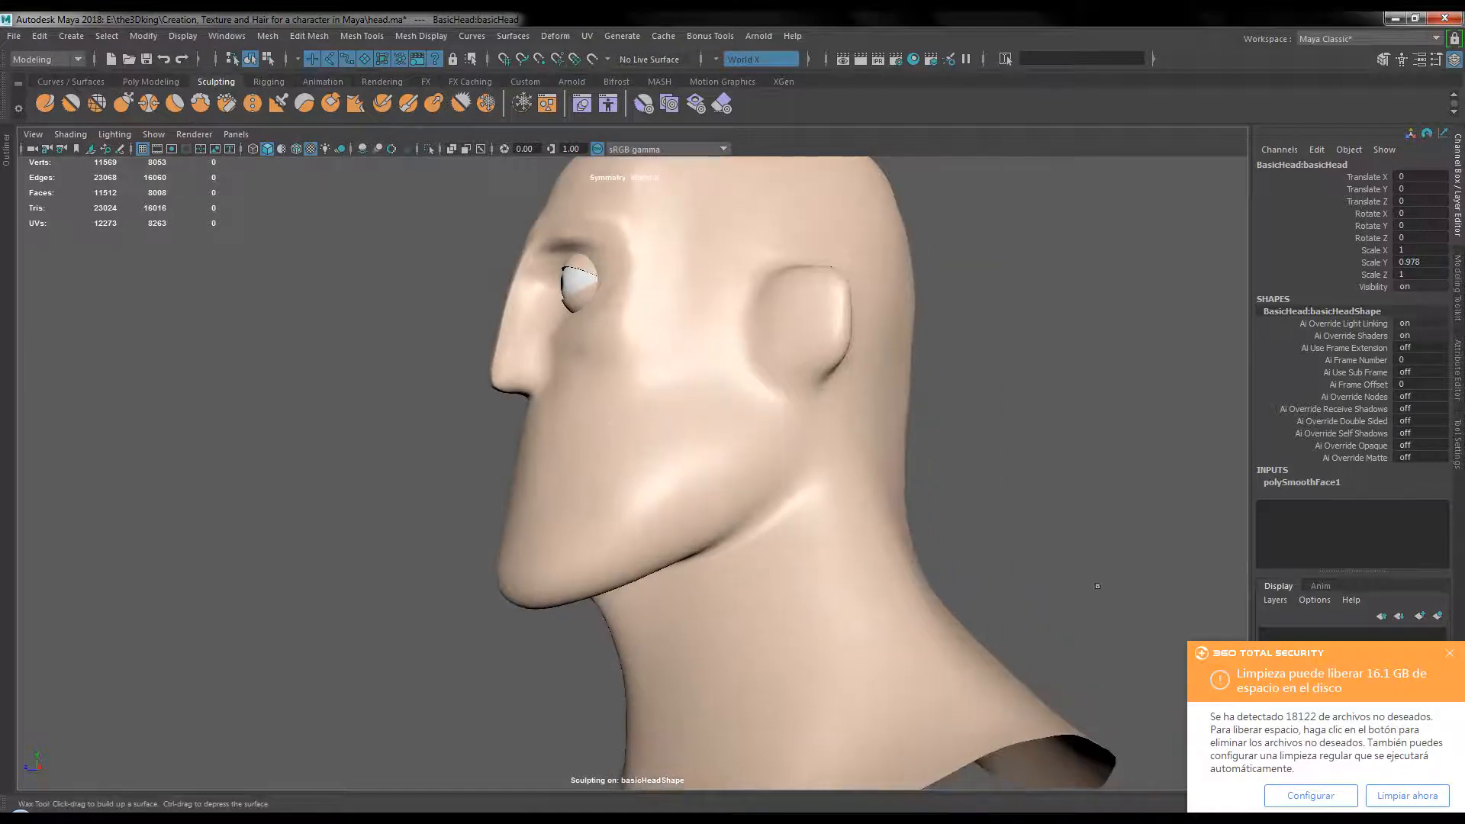
left_click(1450, 653)
mouse_move(890, 575)
left_mouse_down("alt")
mouse_move(702, 484)
mouse_move(707, 461)
mouse_move(734, 466)
mouse_move(572, 572)
mouse_move(688, 558)
left_mouse_up("alt")
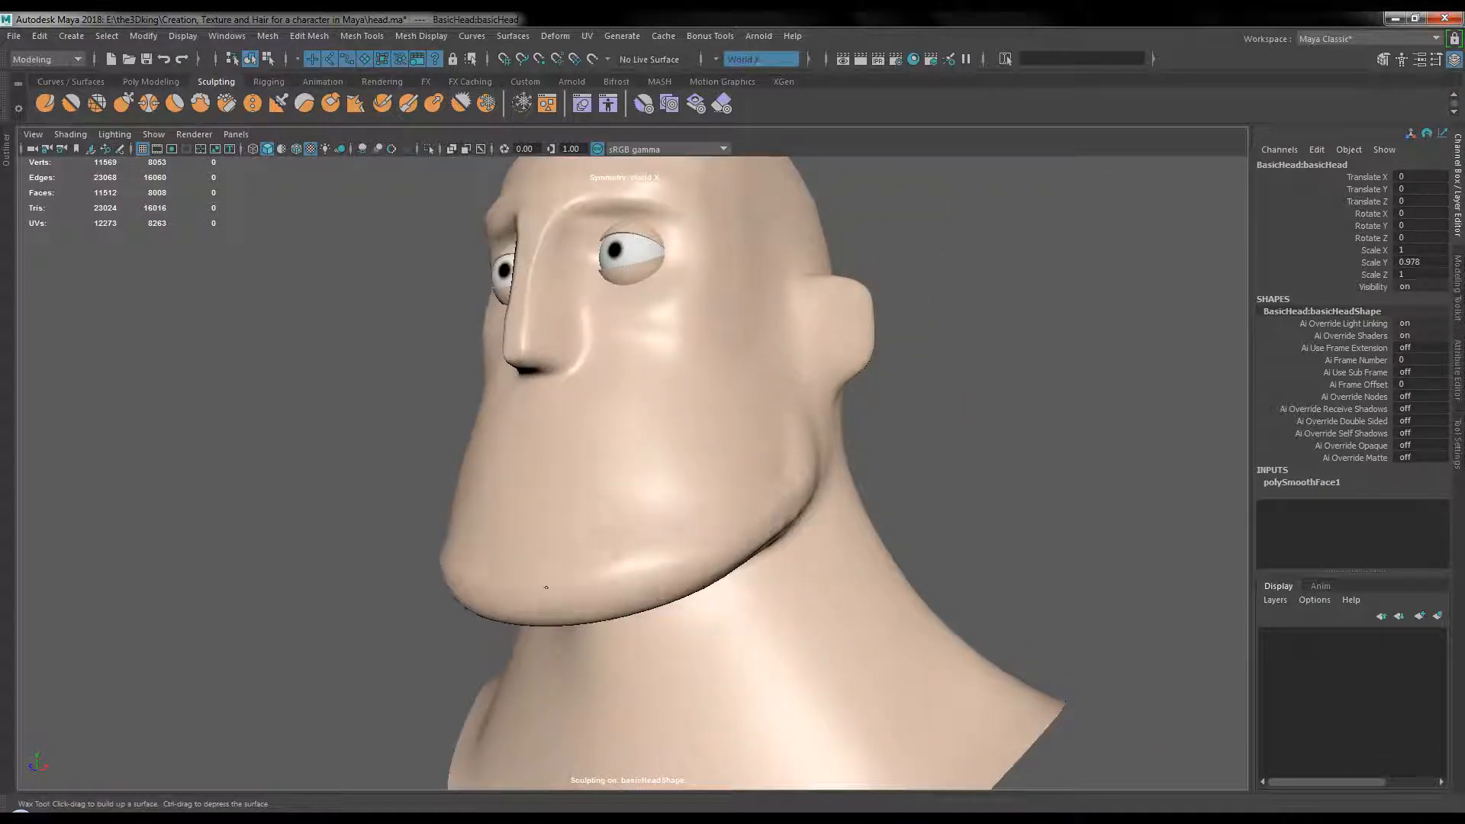
mouse_move(546, 587)
left_mouse_down("alt")
mouse_move(631, 582)
mouse_move(483, 573)
left_mouse_up("alt")
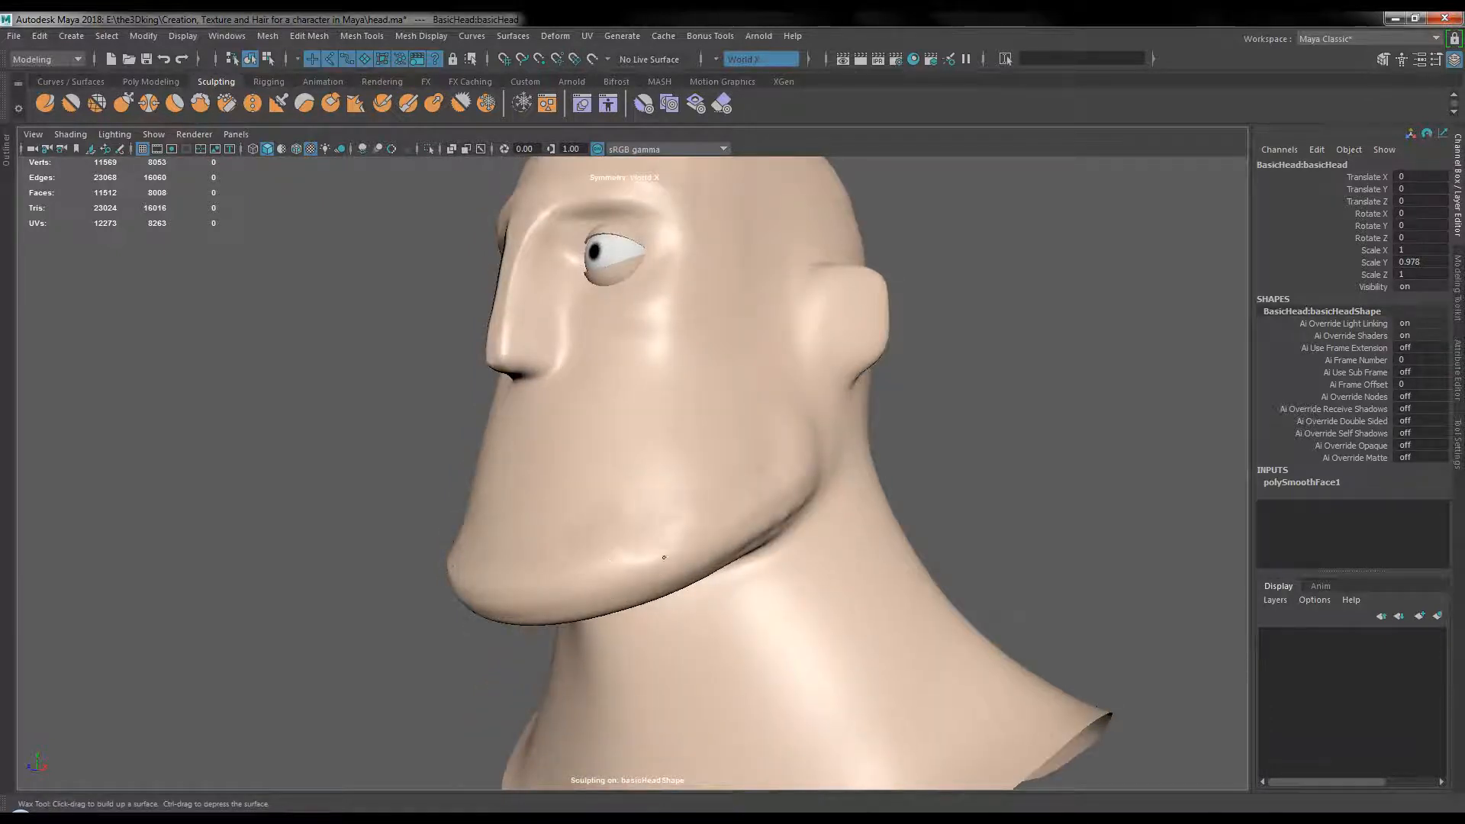
left_click_drag(767, 497, 655, 528, "alt")
mouse_move(851, 473)
left_mouse_down("alt")
mouse_move(791, 478)
mouse_move(807, 471)
left_mouse_up("alt")
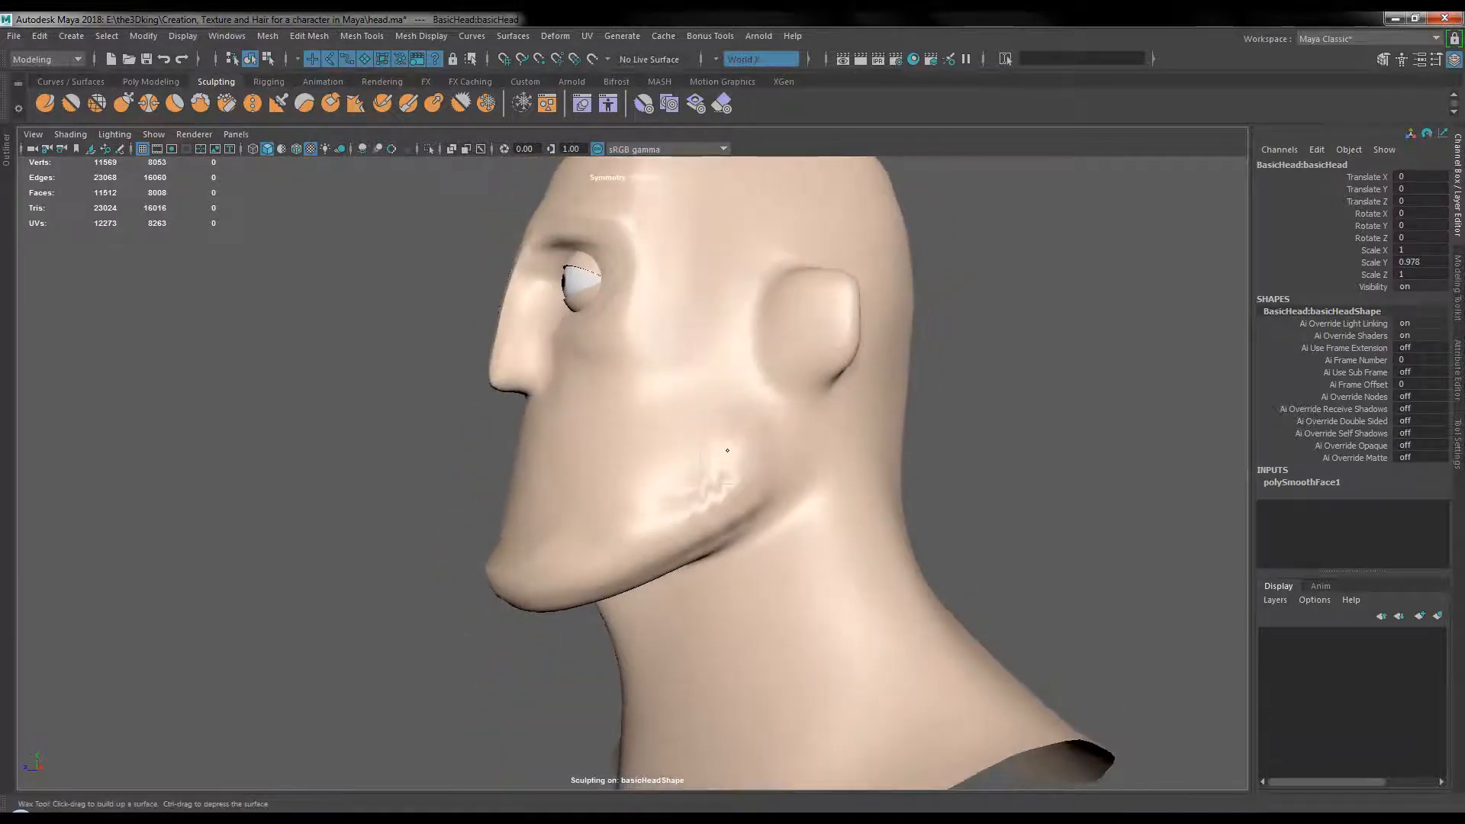
- Smooth the built-up jaw surface below the ear on both sides of the head
mouse_move(728, 450)
left_mouse_down("shift")
mouse_move(655, 494)
mouse_move(629, 534)
mouse_move(759, 444)
mouse_move(791, 451)
mouse_move(733, 458)
mouse_move(733, 478)
mouse_move(725, 467)
mouse_move(847, 496)
left_mouse_up("shift")
scroll(768, 497, "down", 4)
left_click_drag(824, 443, 794, 435, "alt")
scroll(885, 439, "up", 3)
scroll(795, 435, "up", 3)
left_click_drag(581, 461, 496, 448, "shift")
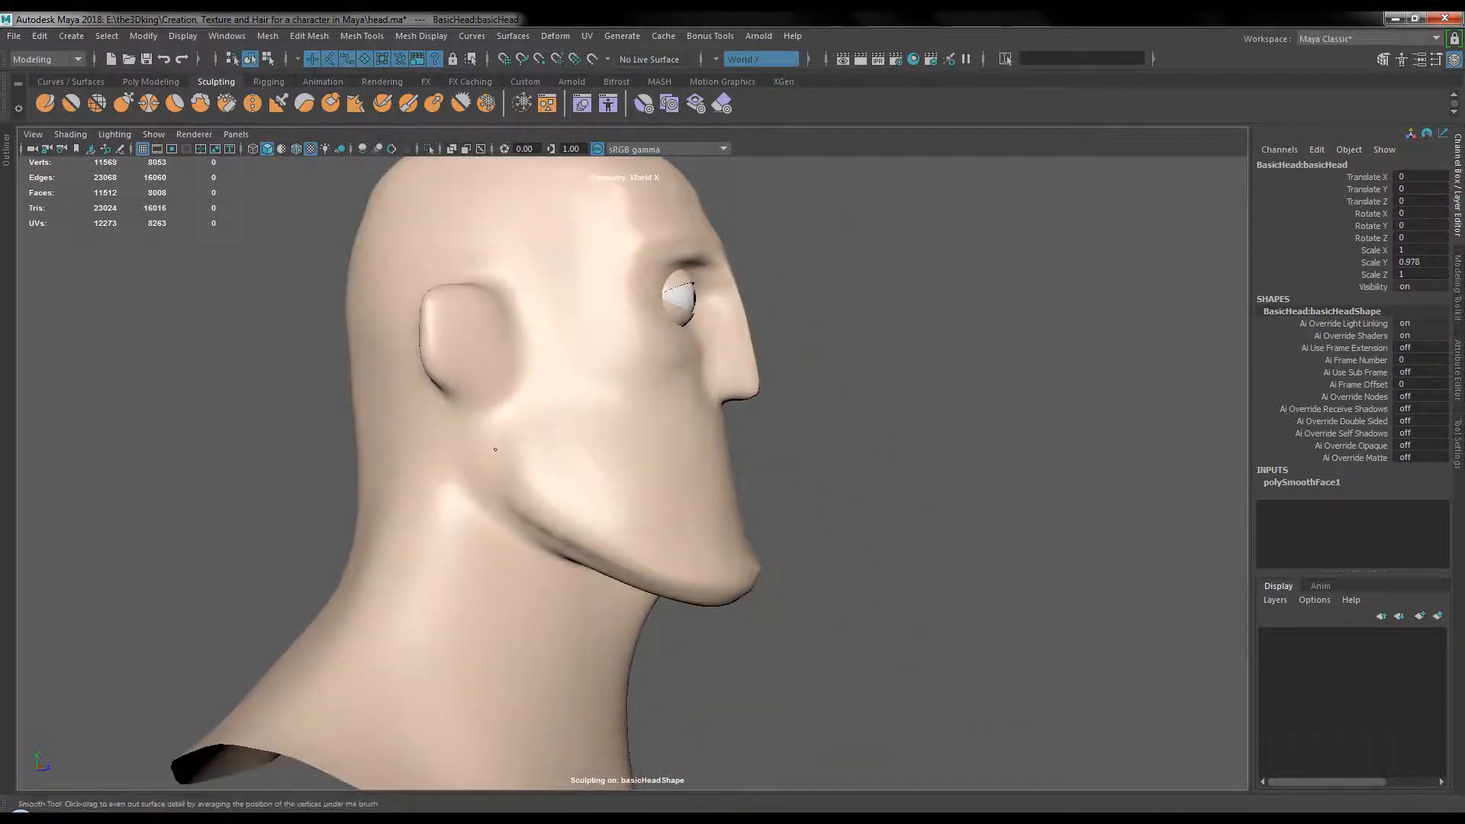
- Examine the jaw and ear in three-quarter views, then check Reference 6 and the motorcycle scene reference up close
left_click_drag(863, 438, 929, 458, "alt")
scroll(860, 428, "up", 1)
scroll(928, 457, "up", 3)
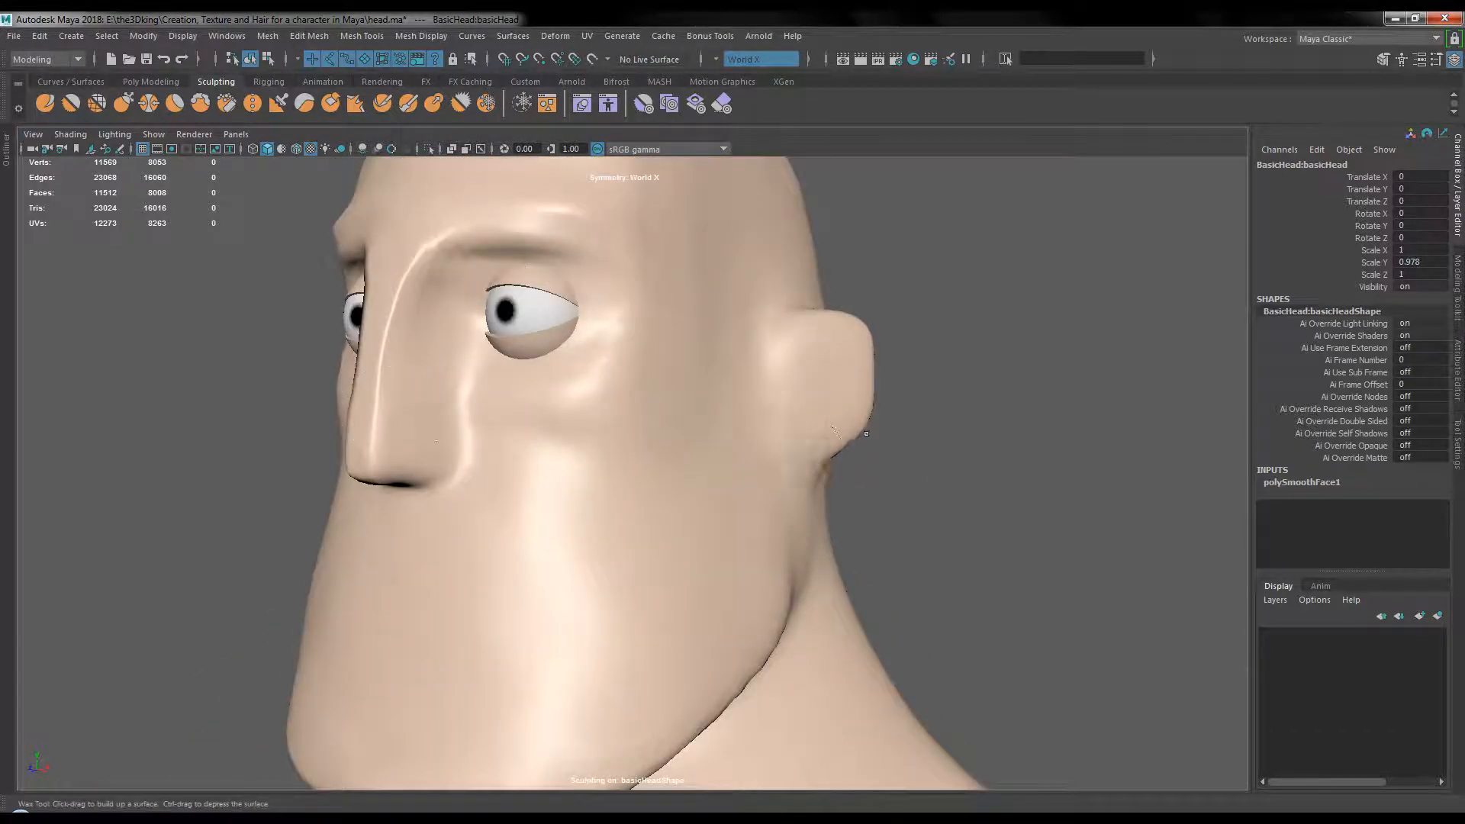
scroll(866, 434, "down", 3)
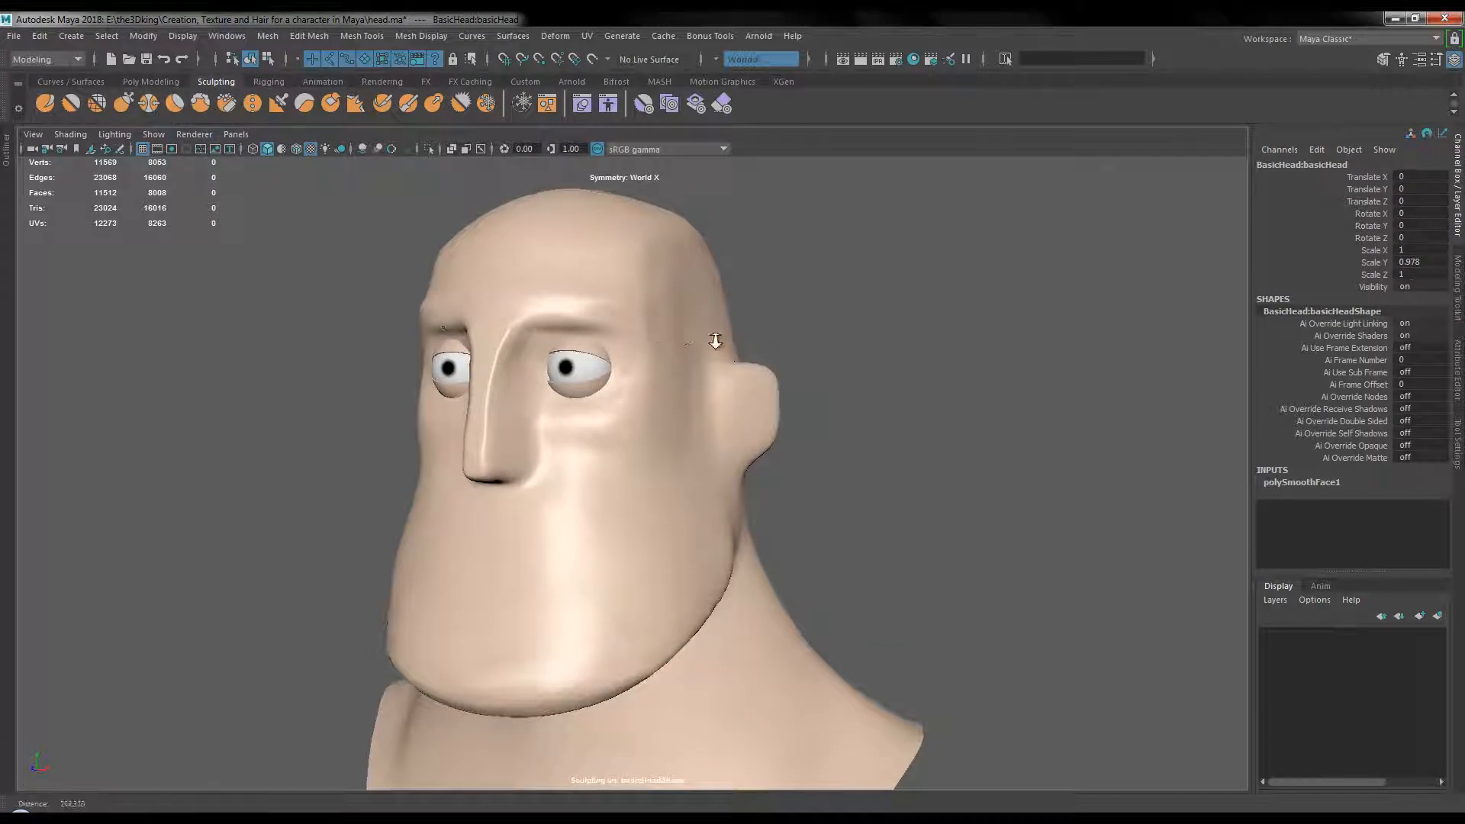
scroll(715, 340, "up", 3)
left_click_drag(715, 340, 660, 420, "alt")
left_click(442, 818)
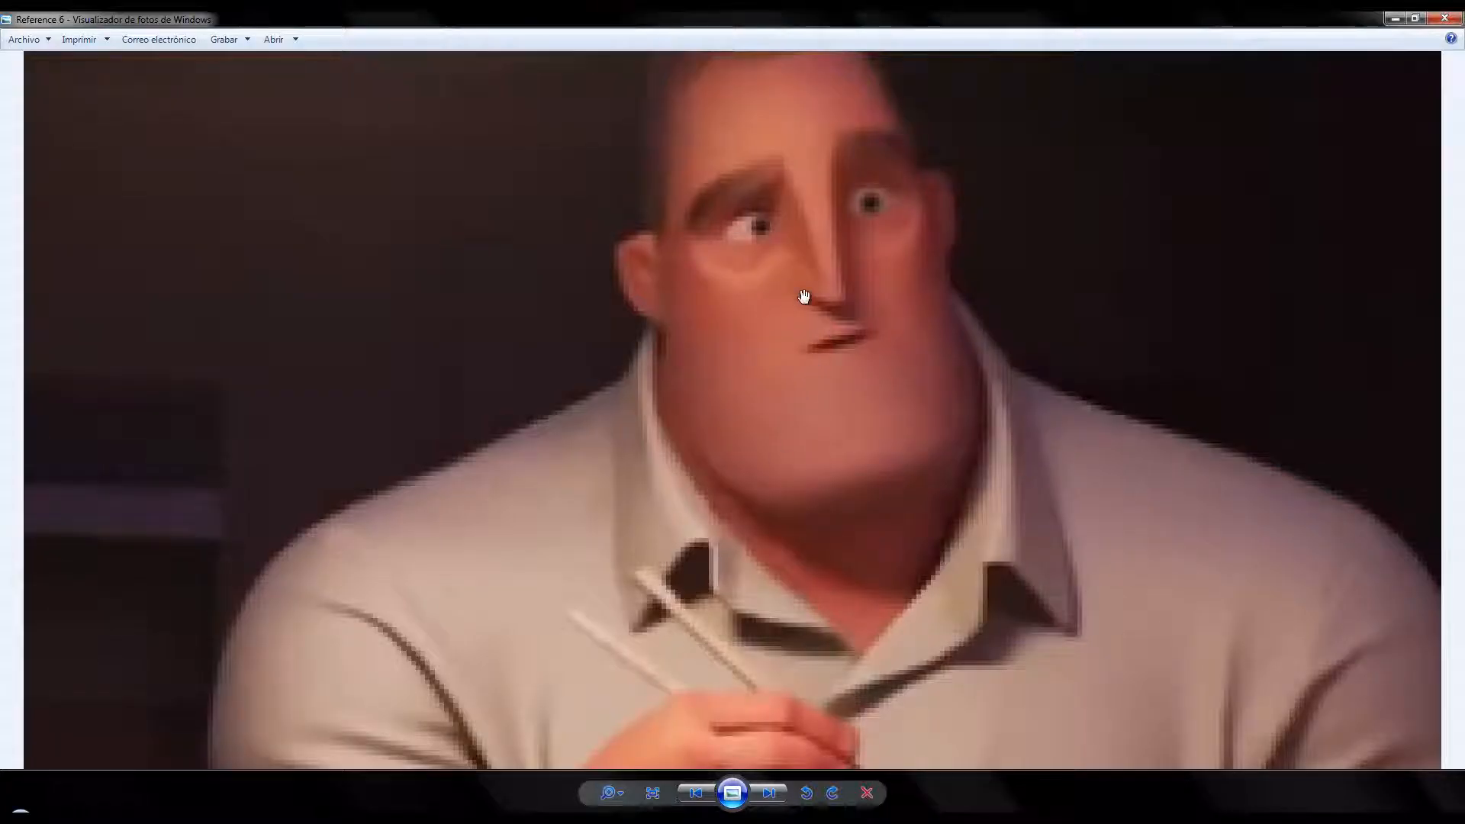
left_click(700, 793)
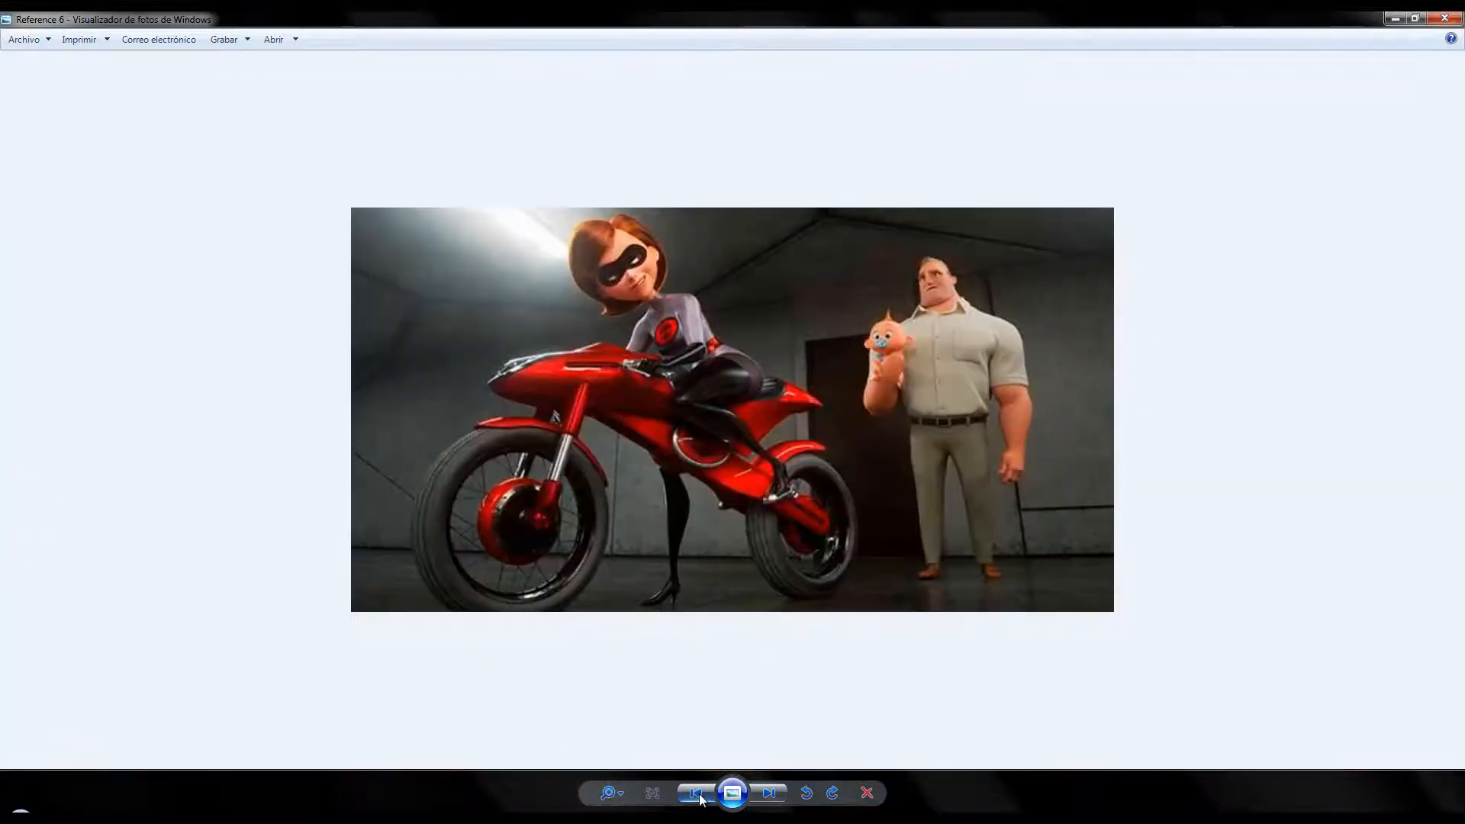
scroll(873, 411, "up", 5)
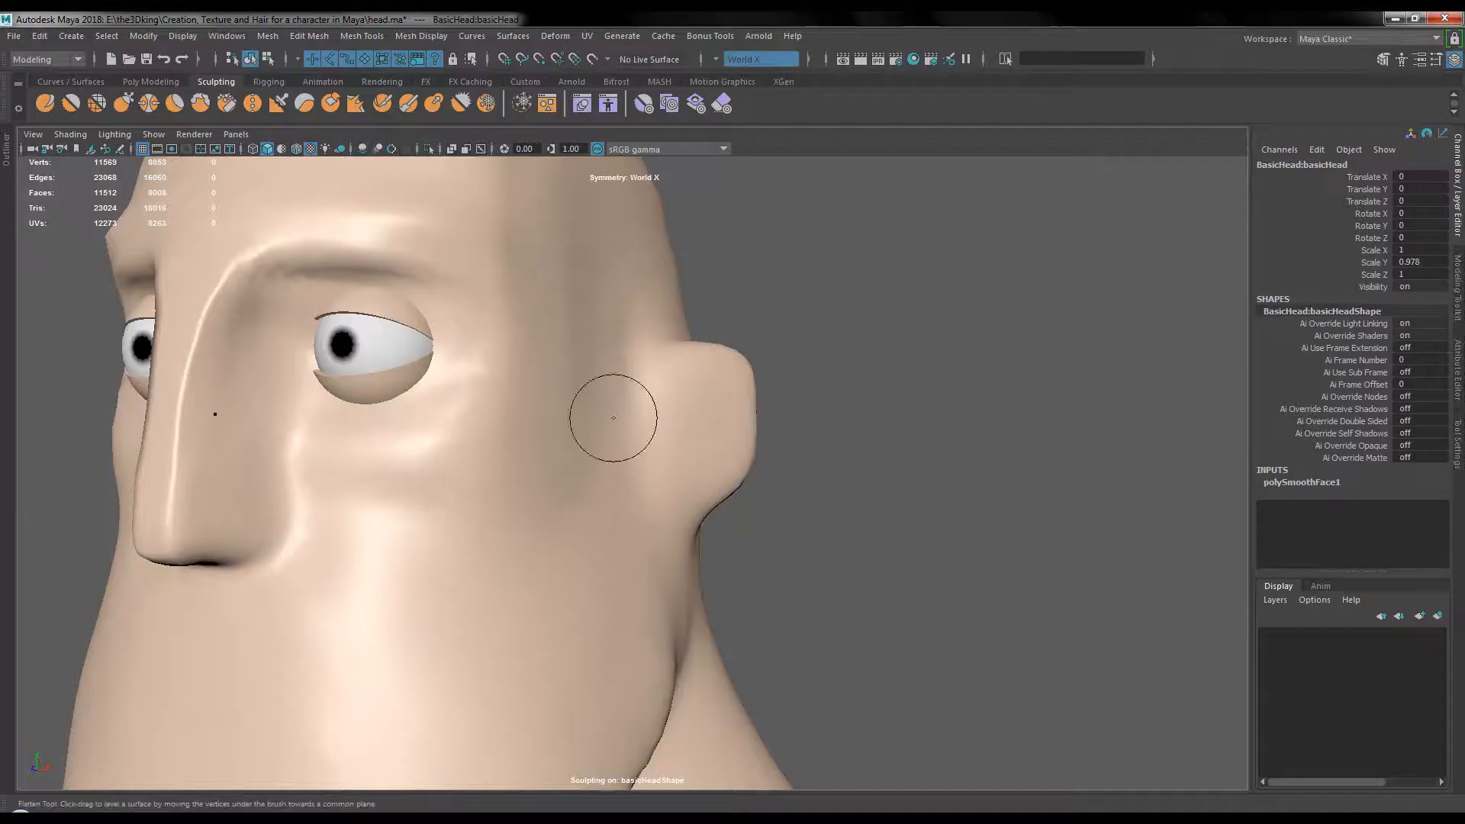
- Flatten the ear's outer face and rim with the Flatten tool, working from below, behind and the front
scroll(615, 416, "up", 3)
left_click_drag(746, 317, 766, 370, "alt")
scroll(766, 370, "up", 3)
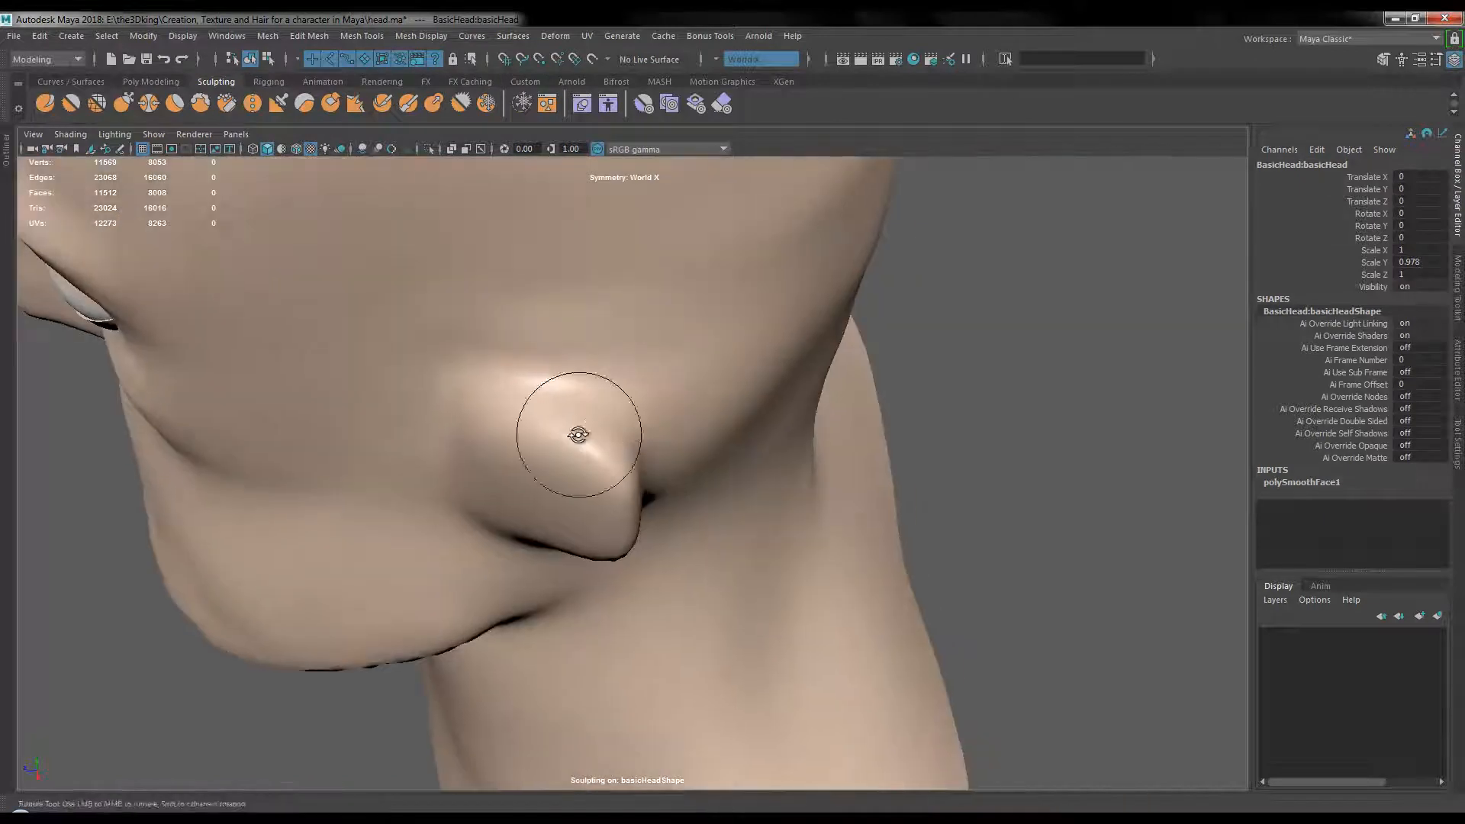
mouse_move(579, 435)
left_mouse_down("alt")
mouse_move(551, 467)
mouse_move(548, 456)
left_mouse_up("alt")
key("b")
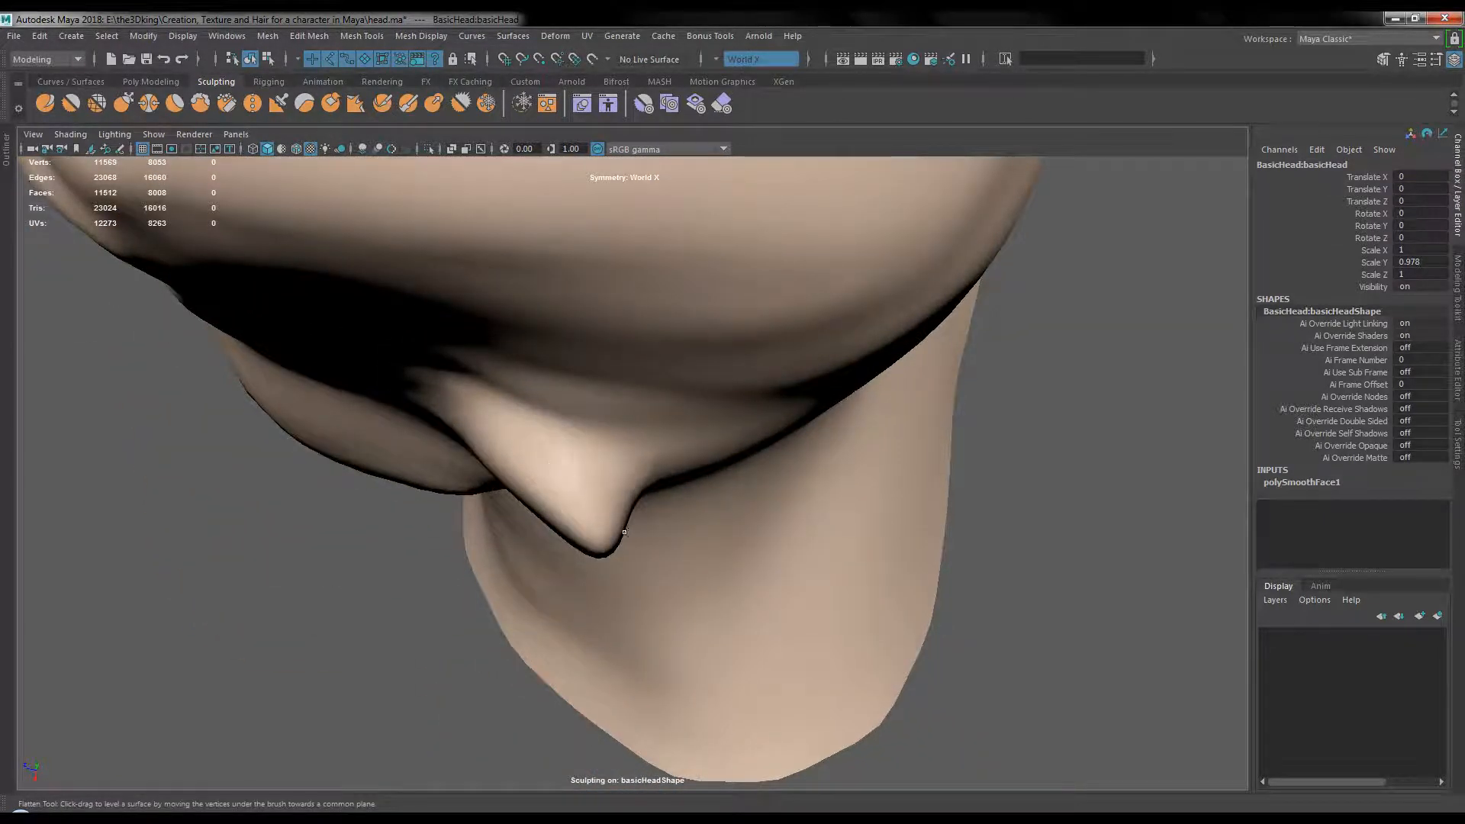
left_click_drag(628, 546, 569, 412, "alt")
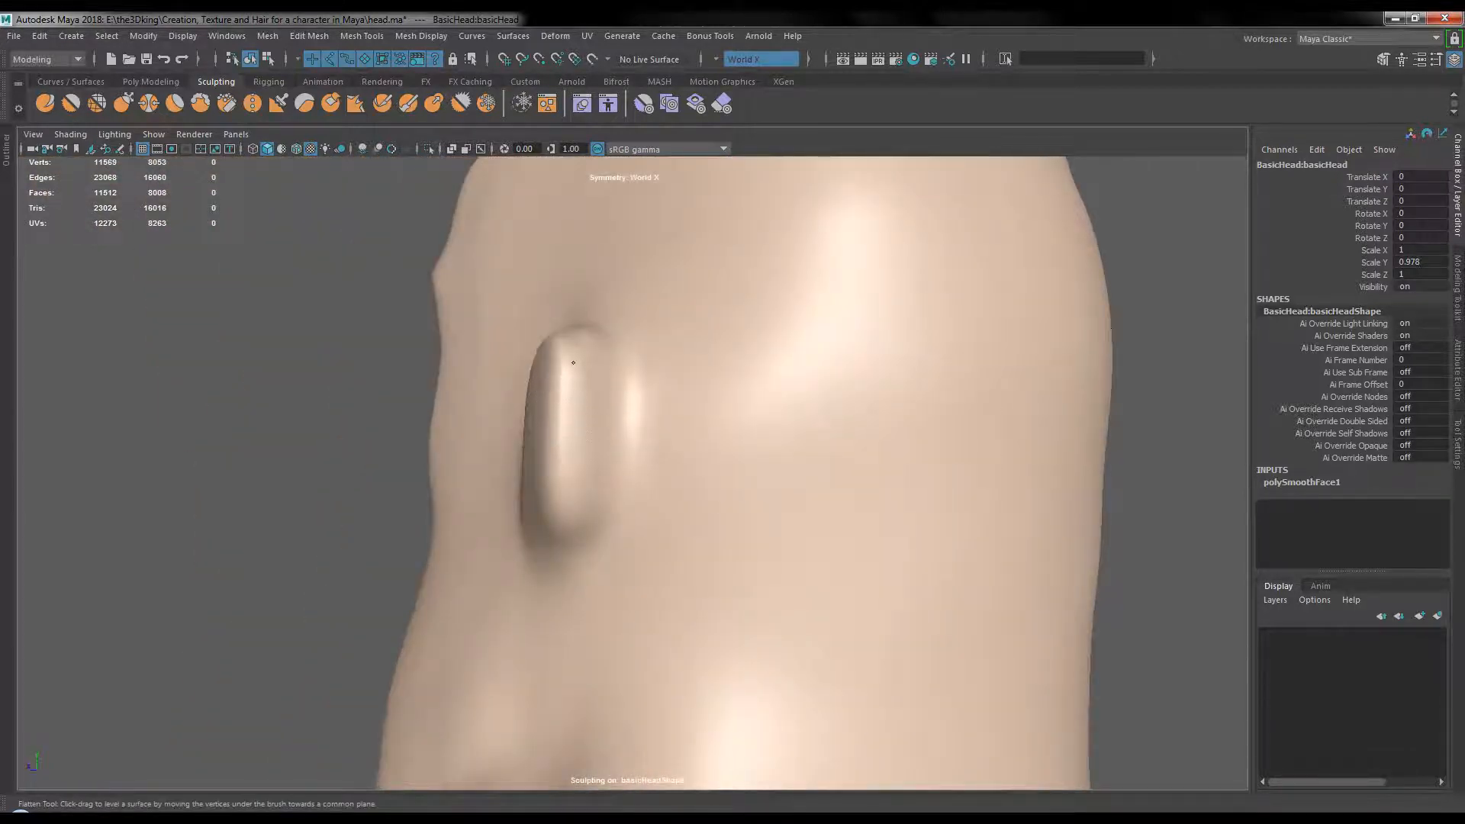
left_click_drag(577, 491, 570, 449, "alt")
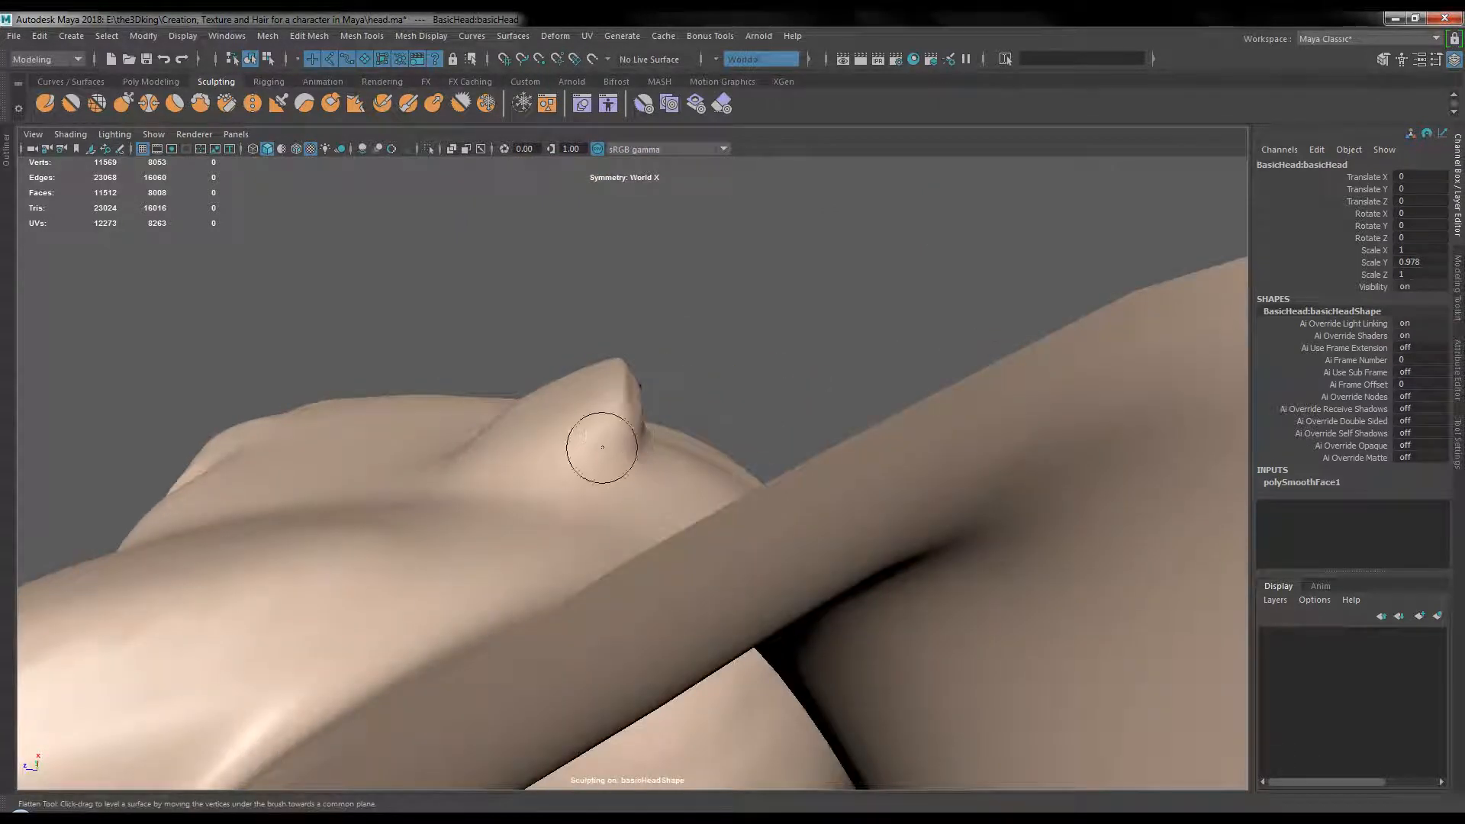
mouse_move(612, 439)
left_mouse_down("alt")
mouse_move(564, 393)
mouse_move(514, 451)
mouse_move(533, 497)
mouse_move(611, 517)
mouse_move(651, 451)
mouse_move(576, 435)
mouse_move(595, 433)
left_mouse_up("alt")
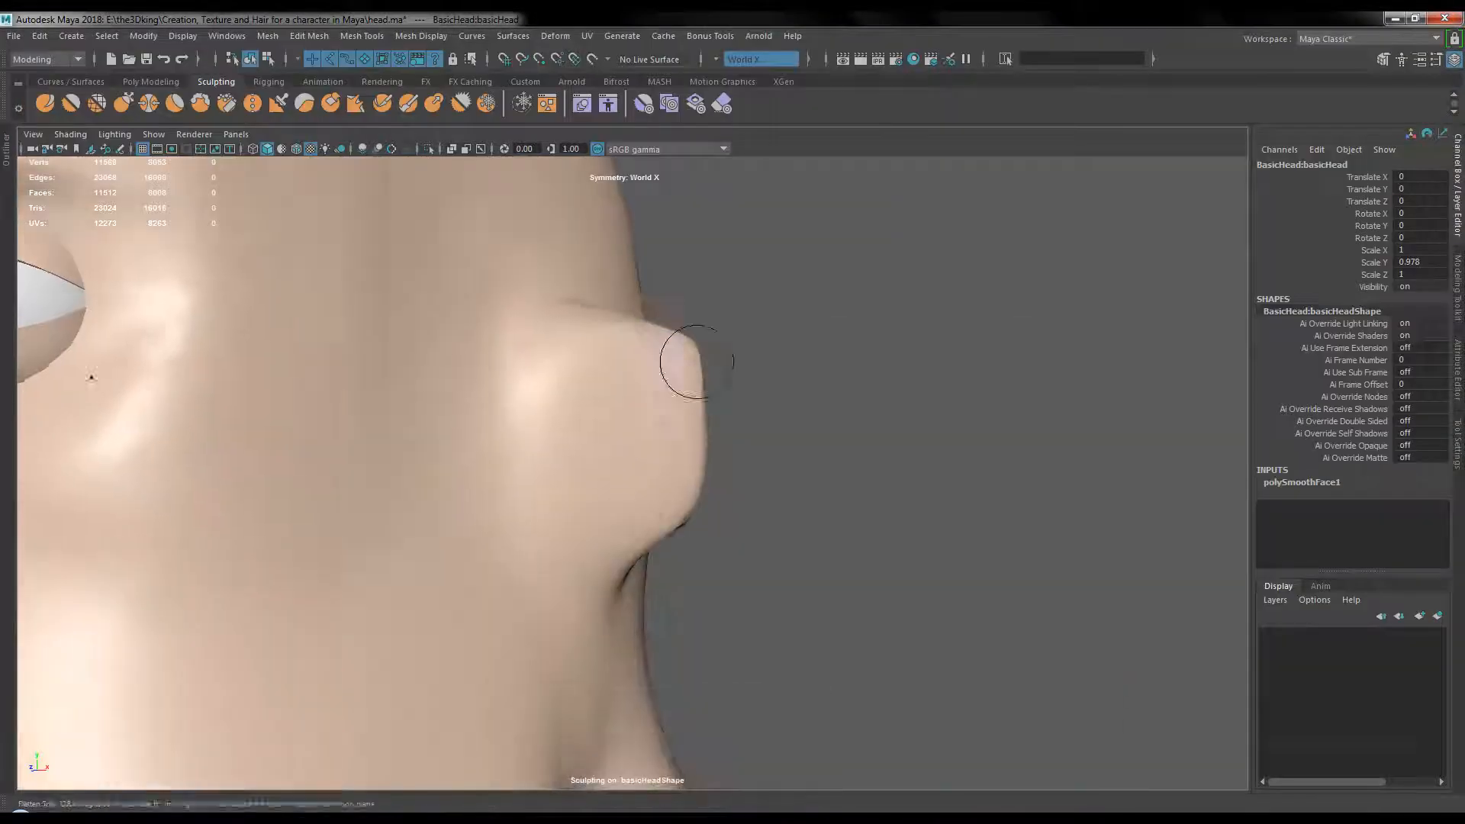
left_click_drag(545, 356, 561, 355, "alt")
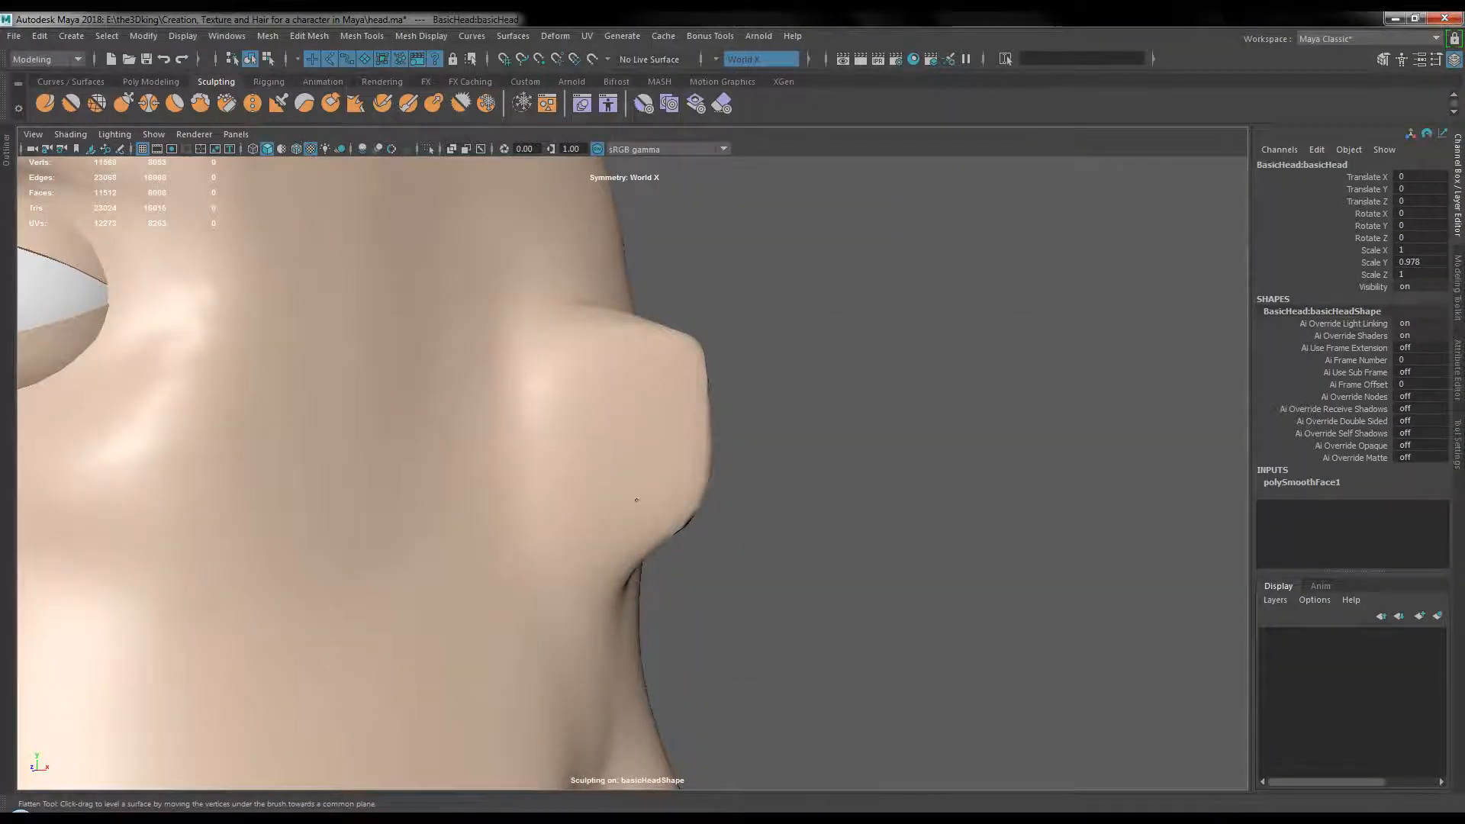
- Examine the flattened ear and the jawline up close and within the whole head from three-quarter angles
right_click_drag(708, 482, 507, 415, "alt")
left_click_drag(507, 415, 610, 427, "alt")
right_click_drag(710, 450, 656, 439, "alt")
left_click_drag(656, 439, 687, 462, "alt")
right_click_drag(686, 462, 946, 496, "alt")
left_click_drag(406, 515, 486, 518, "alt")
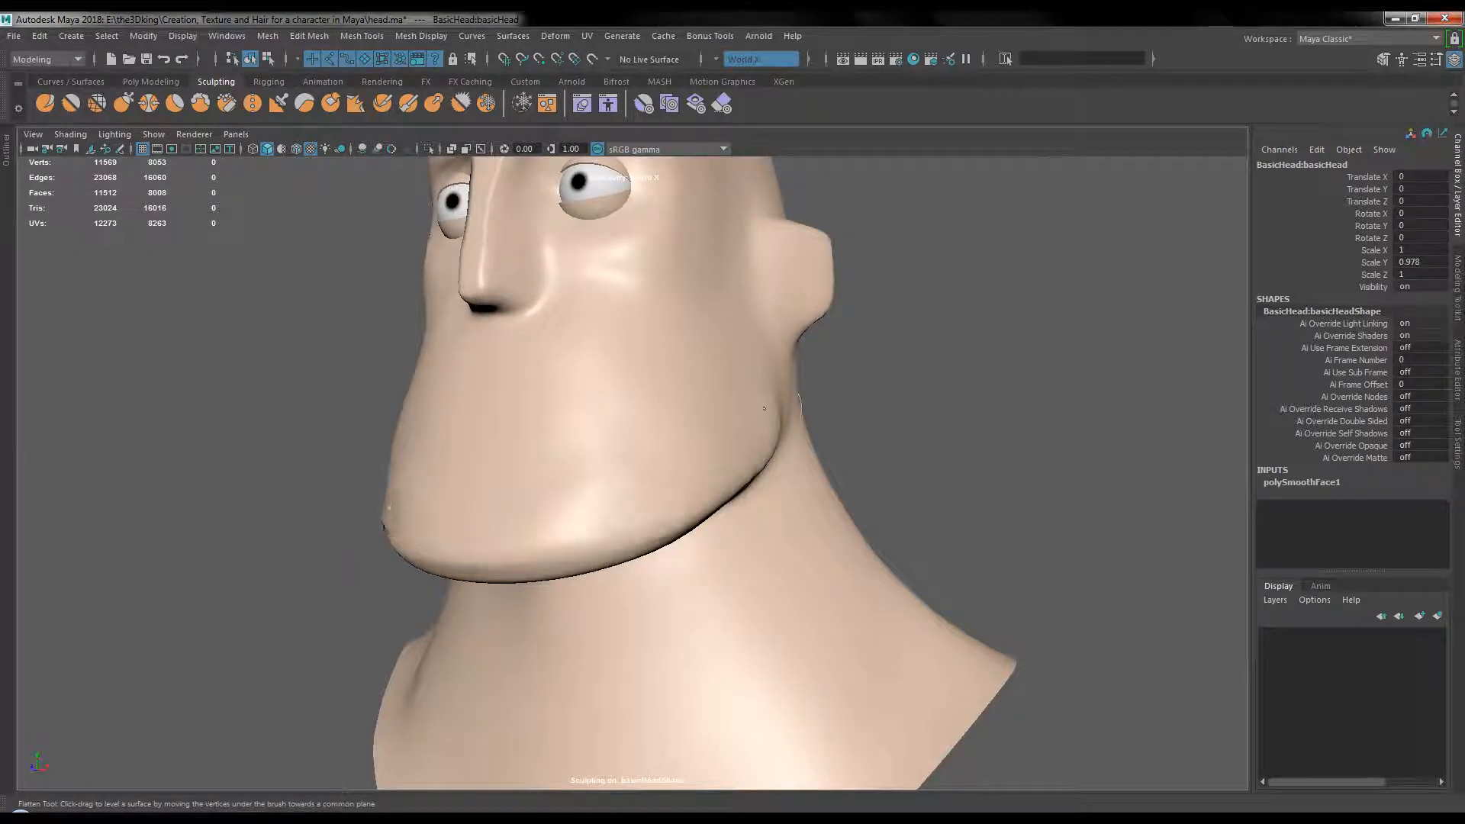
right_click_drag(1003, 456, 786, 399, "alt")
left_click_drag(786, 399, 756, 441, "alt")
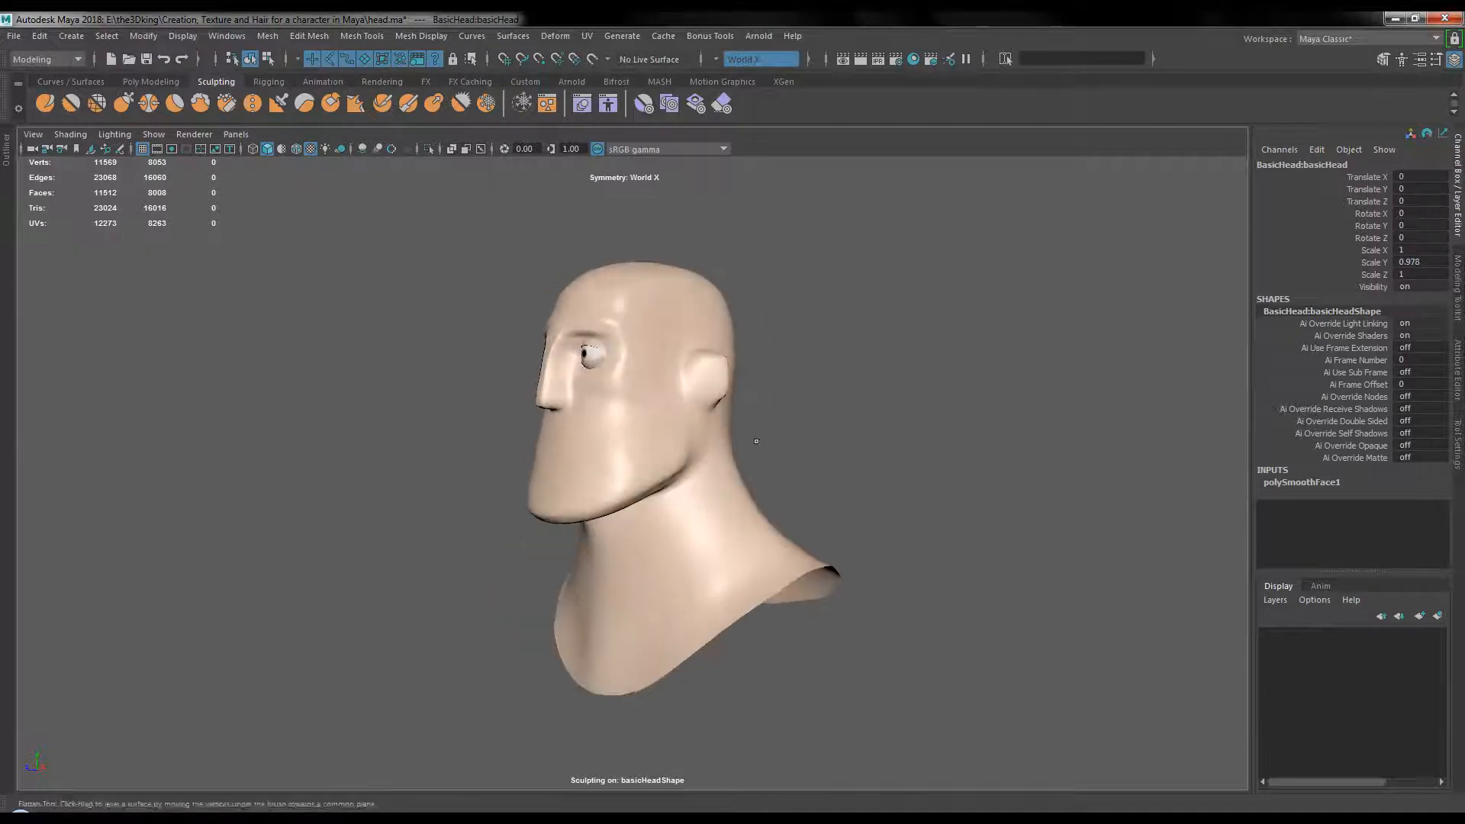
- Smooth and flatten the side of the head around the temple and above the ear
right_click_drag(756, 441, 786, 448, "alt")
middle_click_drag(786, 447, 720, 687, "alt")
left_click_drag(605, 448, 576, 430, "alt")
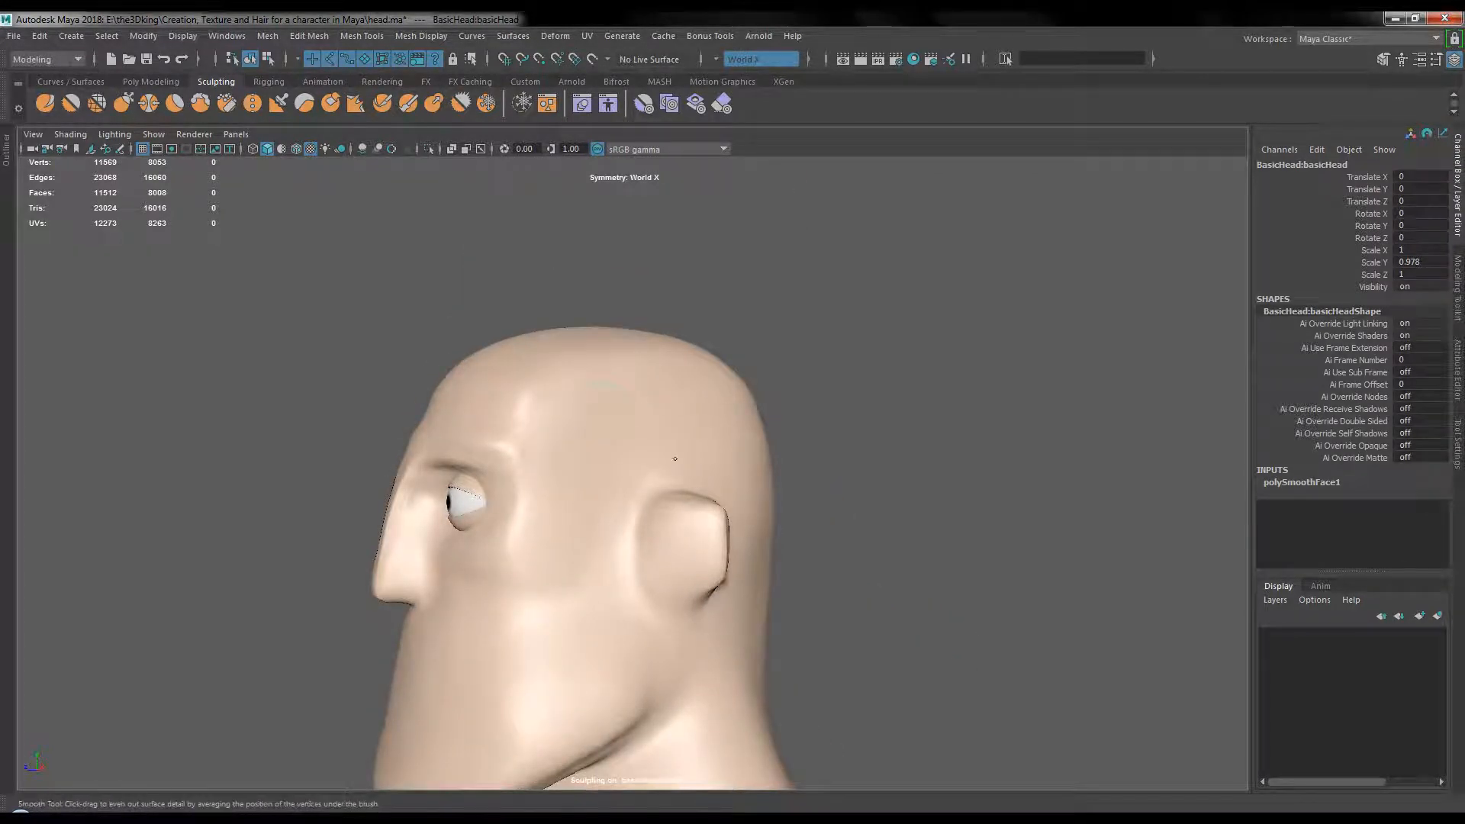
mouse_move(560, 554)
left_mouse_down("alt")
mouse_move(592, 586)
mouse_move(691, 590)
mouse_move(598, 456)
left_mouse_up("alt")
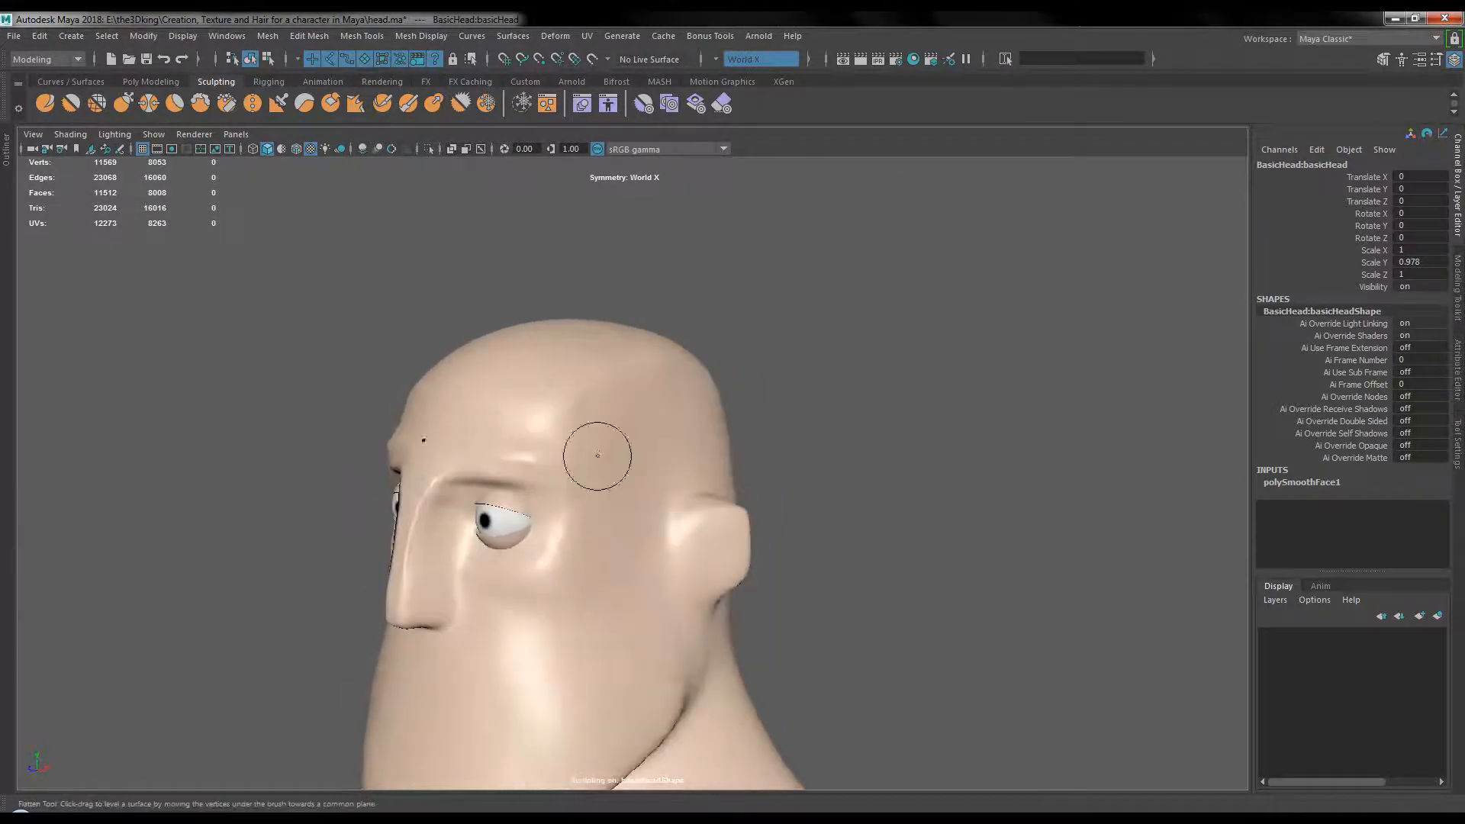
left_click_drag(645, 569, 751, 557, "alt")
right_click_drag(832, 508, 805, 511, "alt")
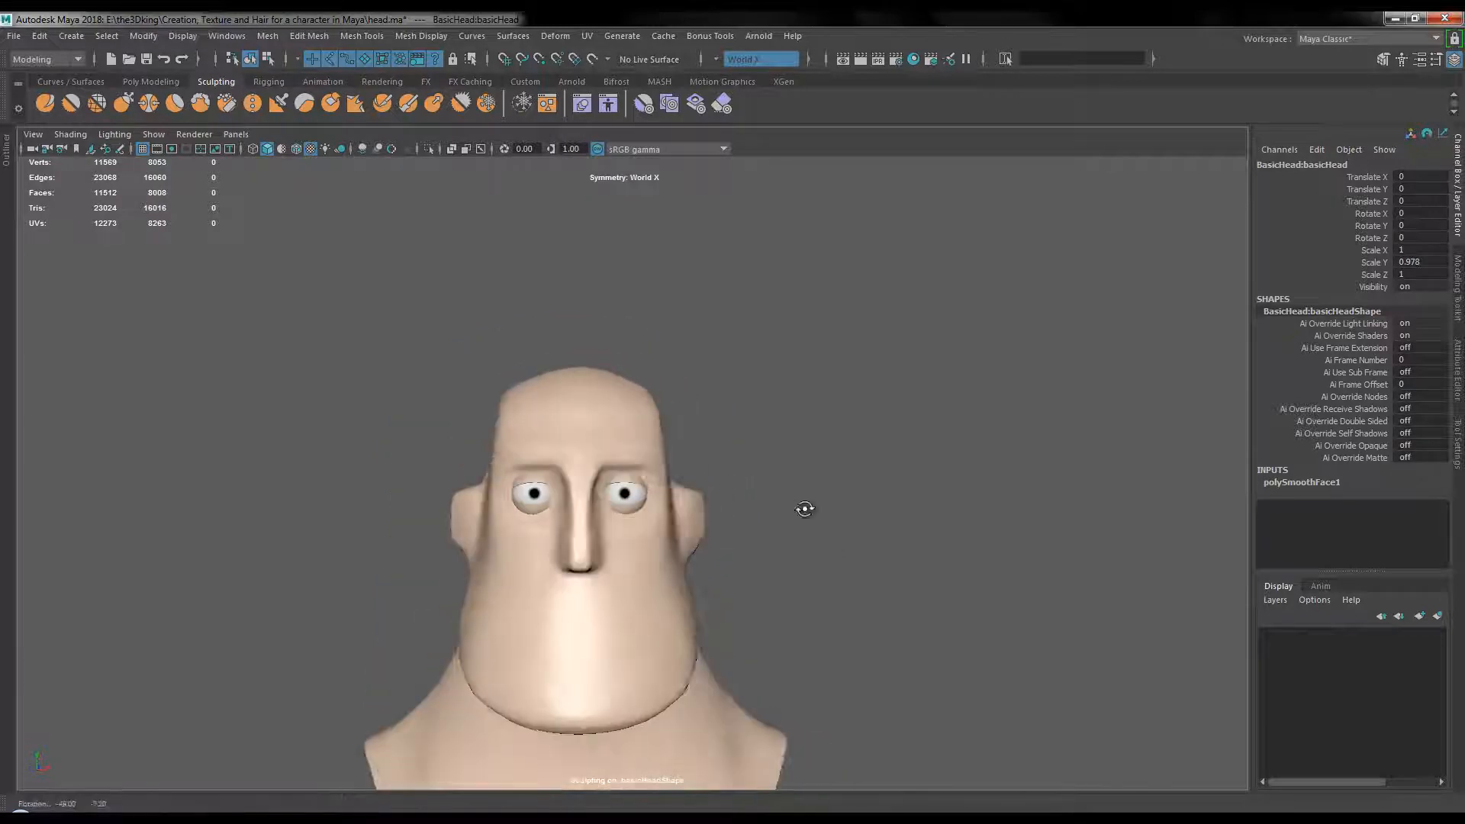
- Examine the head from the front and side, then compare it with the Reference 5 and Reference 7 images
left_click_drag(805, 510, 785, 520, "alt")
right_click_drag(785, 519, 774, 515, "alt")
middle_click_drag(775, 515, 769, 418, "alt")
left_click_drag(768, 419, 686, 442, "alt")
left_click(650, 805)
left_click(770, 710)
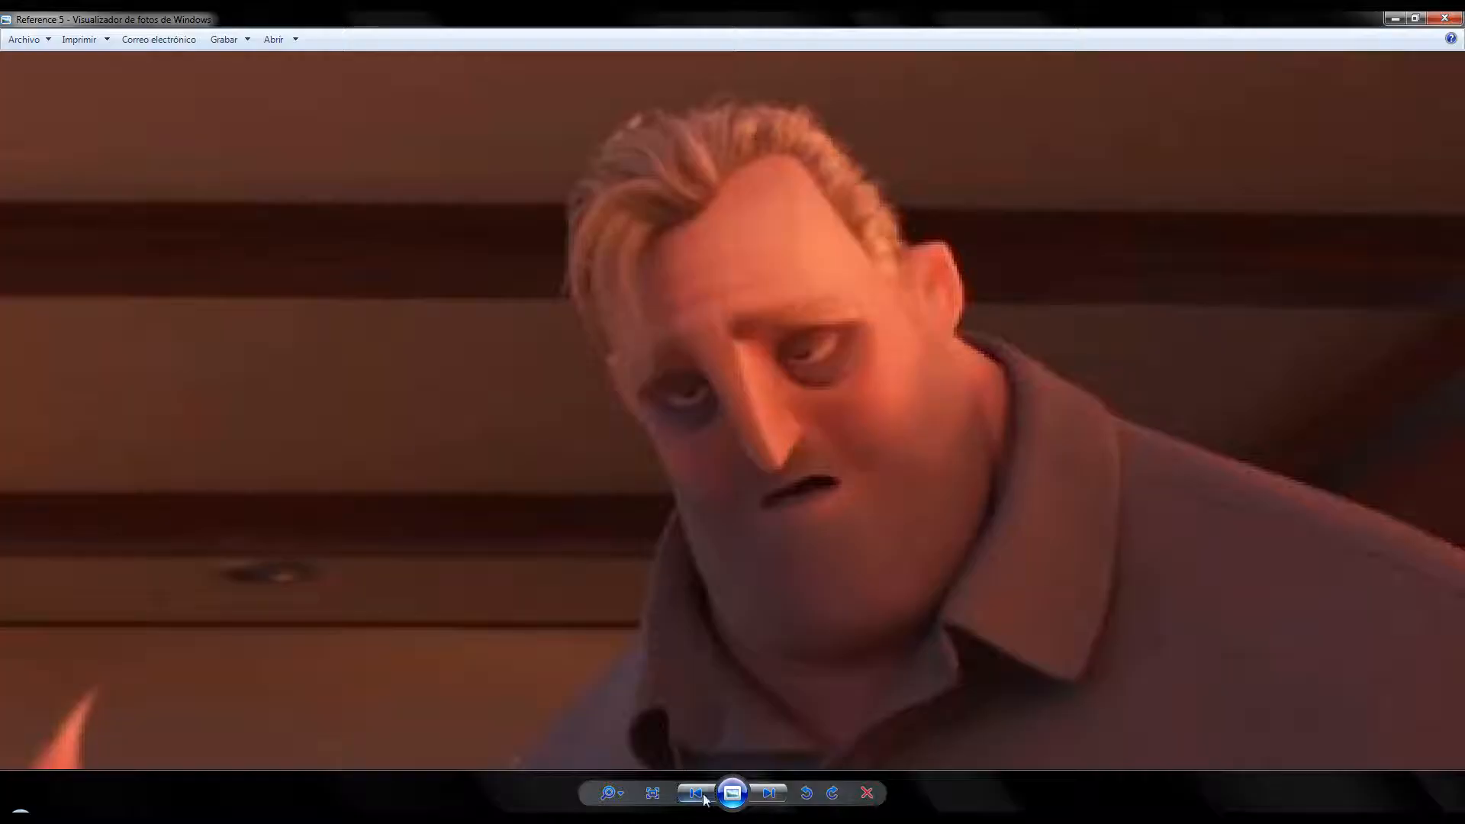
left_click(776, 798)
left_click(776, 797)
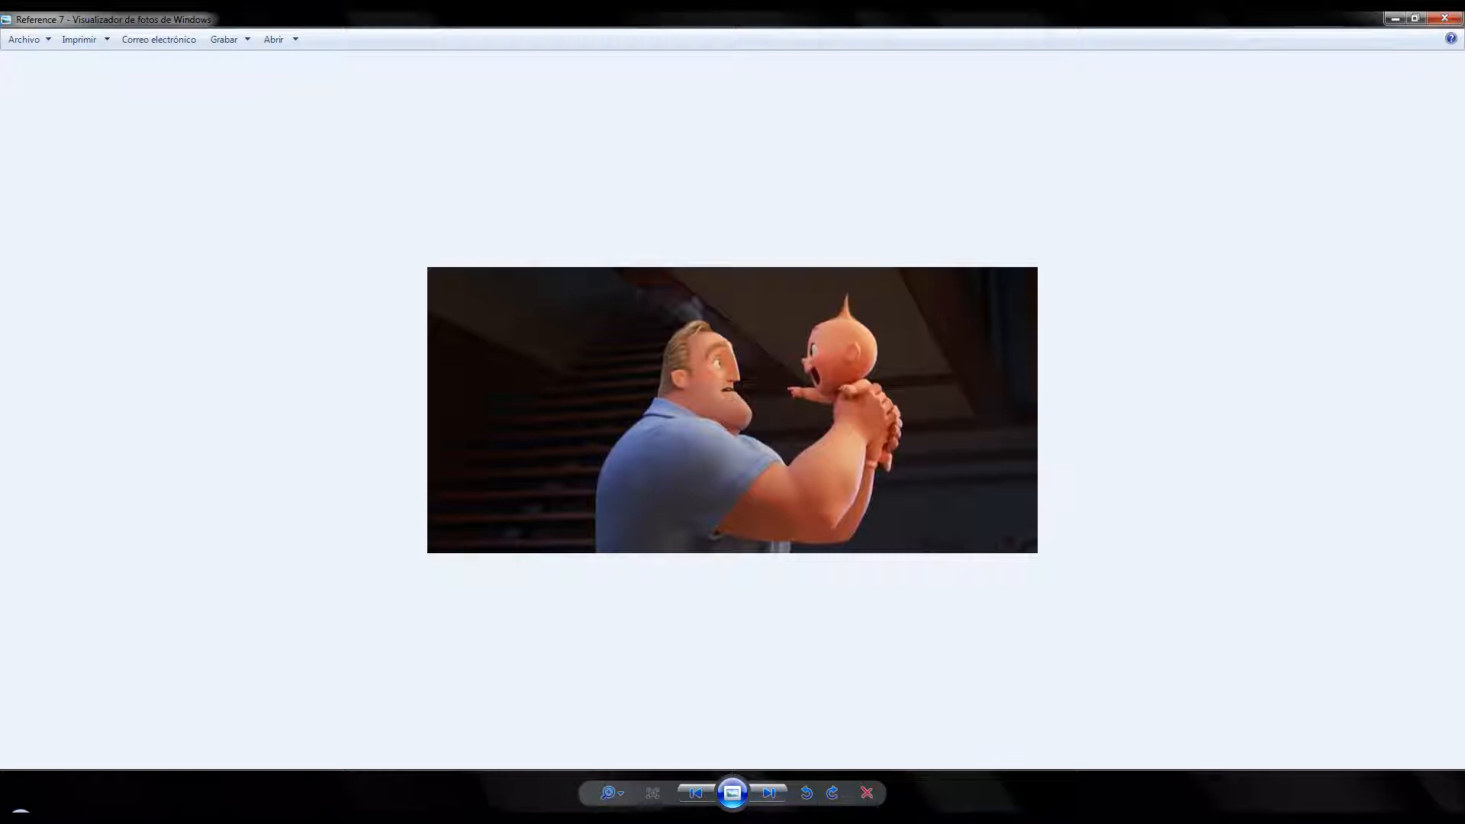
mouse_move(351, 818)
left_click(517, 755)
- Reshape the back of the skull and neck in near-profile view using the Grab tool with a resized brush
left_click_drag(801, 391, 757, 416, "alt")
right_click_drag(757, 416, 774, 431, "alt")
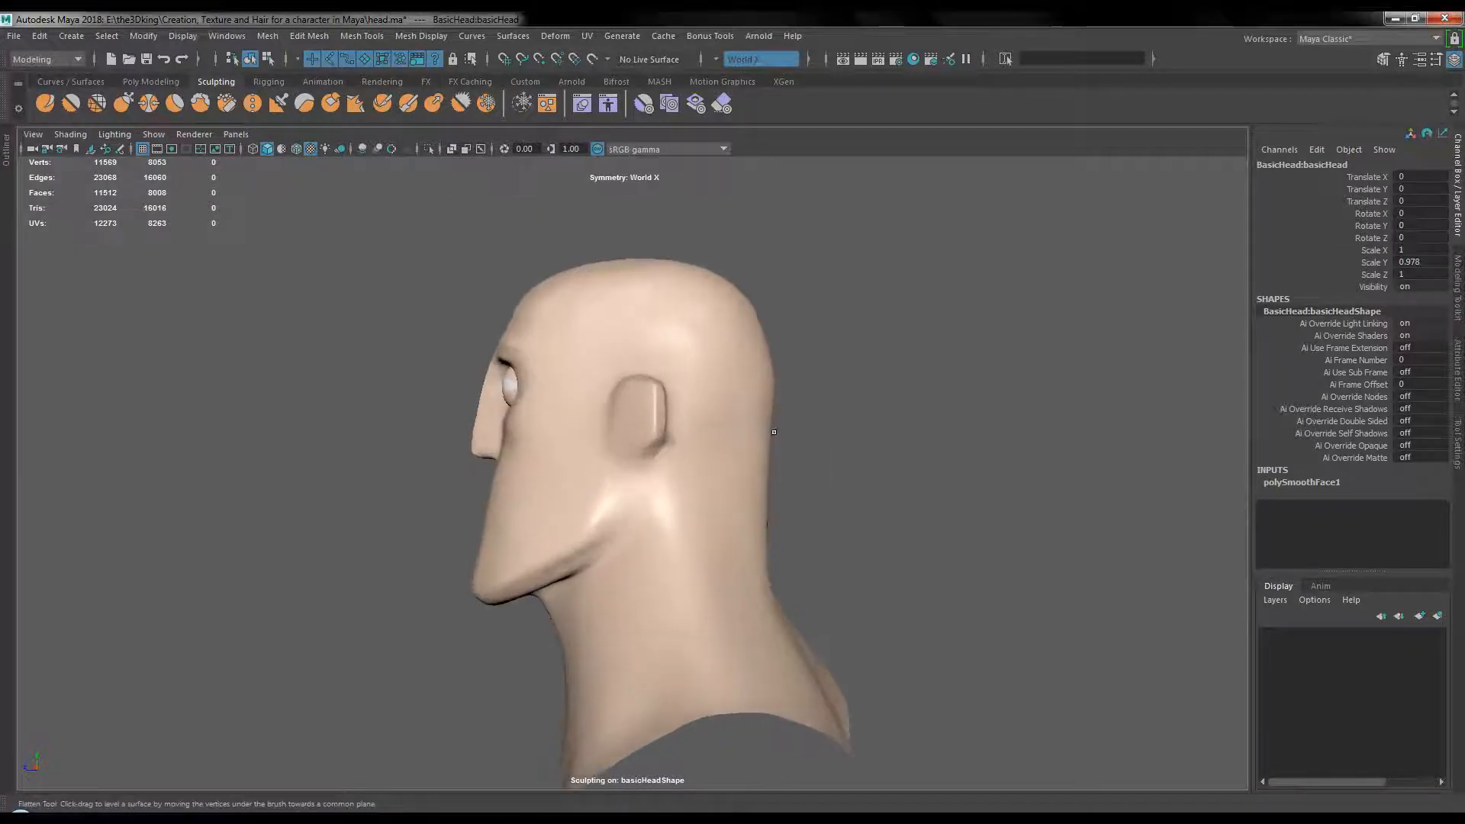
left_click(123, 104)
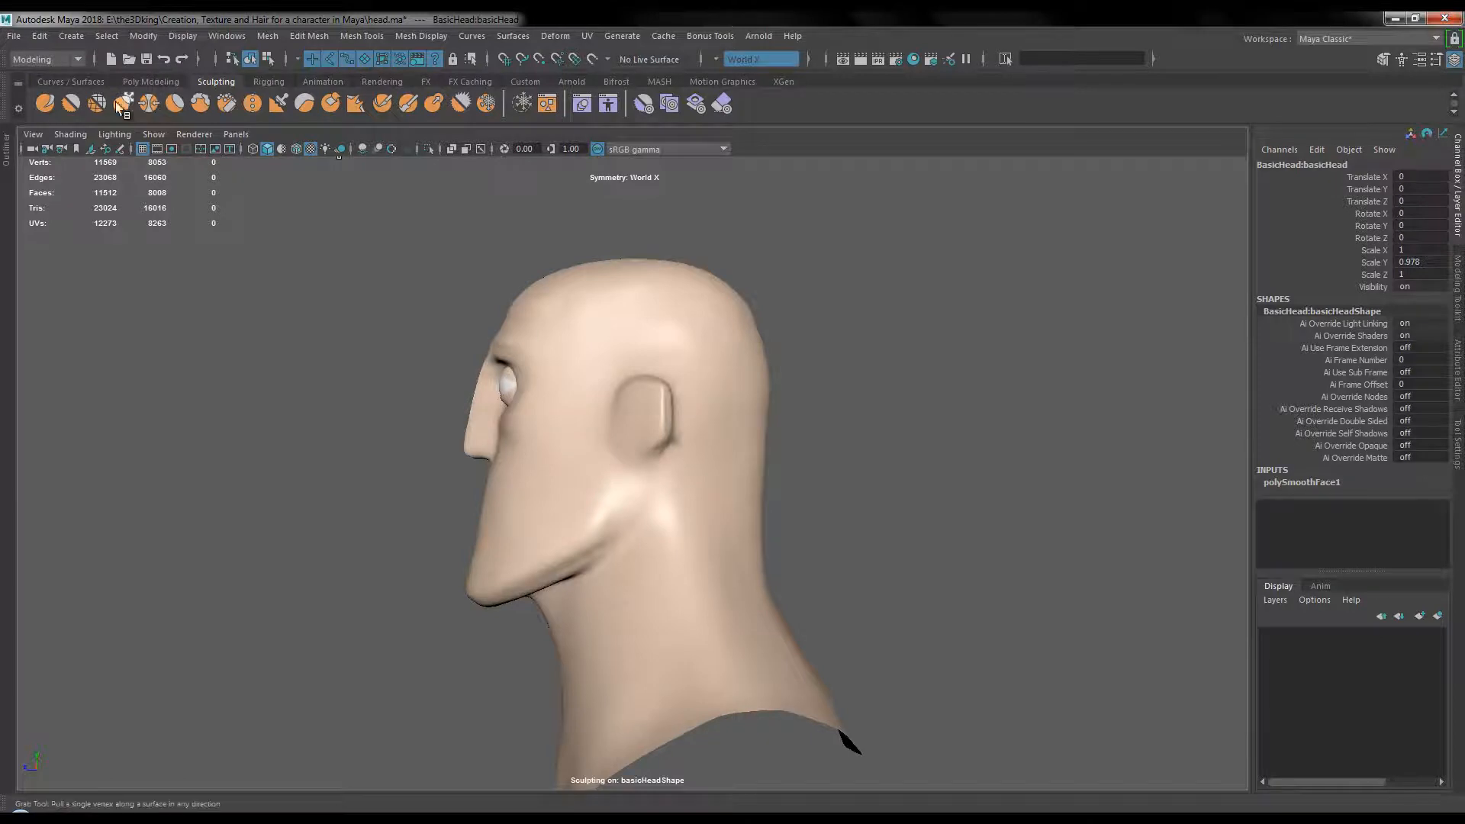
right_click_drag(712, 327, 738, 335, "alt")
mouse_move(738, 336)
left_mouse_down("alt")
mouse_move(766, 314)
mouse_move(716, 295)
left_mouse_up("alt")
key("b")
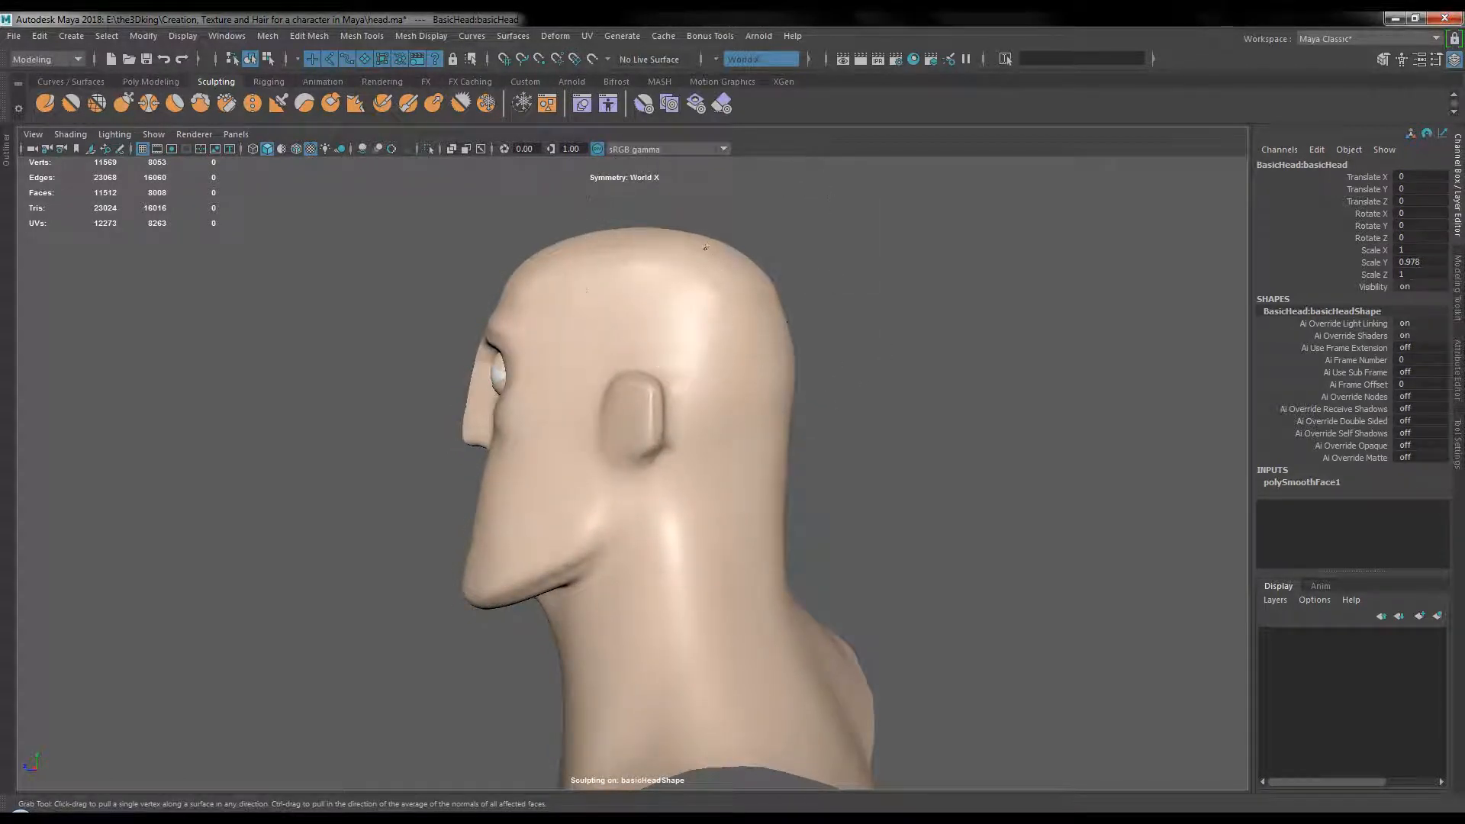
left_click_drag(729, 290, 737, 333)
mouse_move(773, 392)
left_mouse_down()
mouse_move(737, 388)
mouse_move(756, 399)
mouse_move(756, 455)
mouse_move(795, 497)
mouse_move(786, 408)
mouse_move(797, 514)
mouse_move(816, 518)
mouse_move(796, 513)
left_mouse_up()
left_click_drag(812, 505, 832, 500)
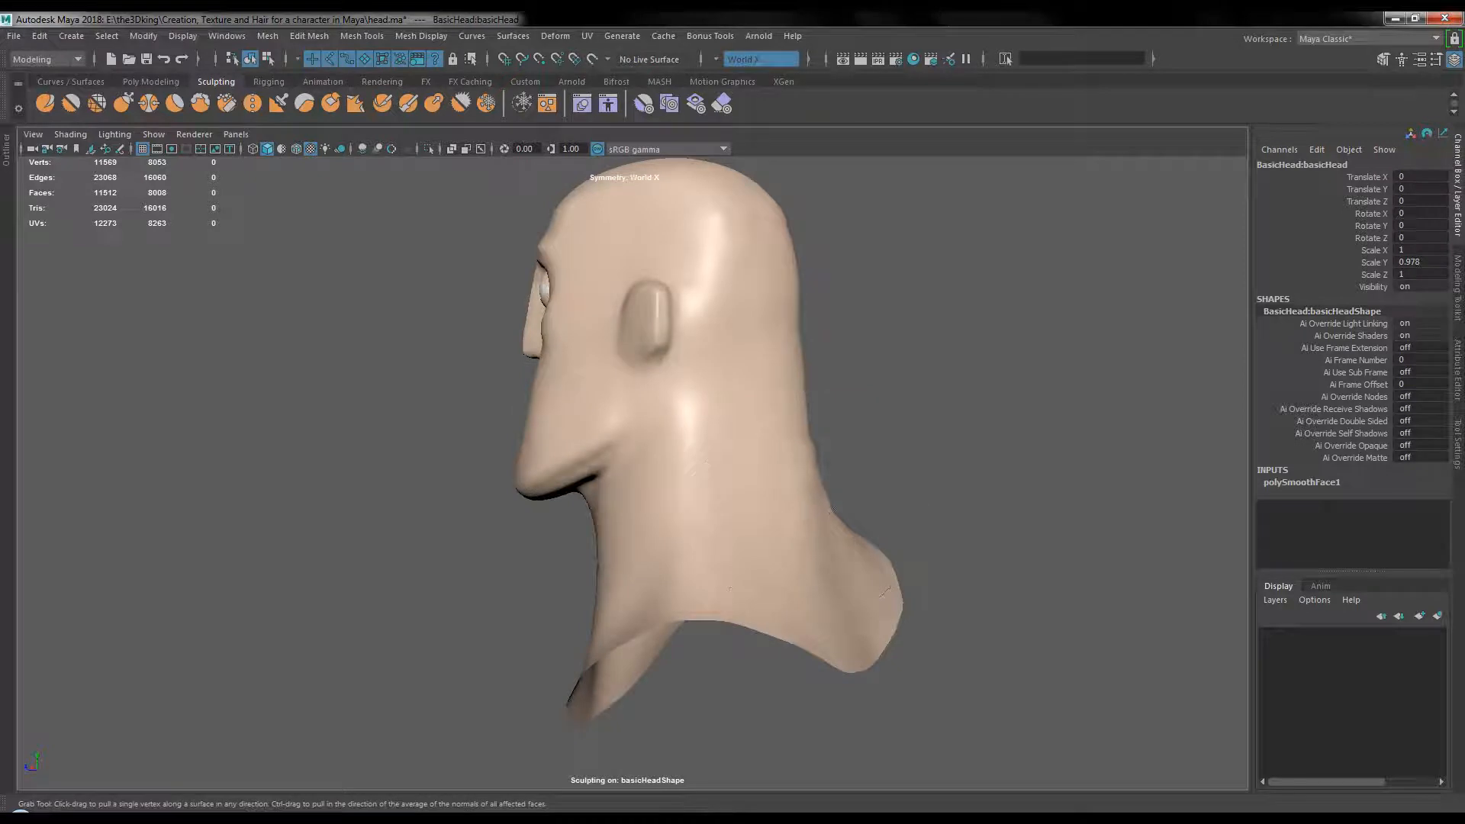
- Check the head from the front against Reference 7, Reference 6 and an enlarged view of the motorcycle scene
left_click_drag(1036, 478, 718, 421, "alt")
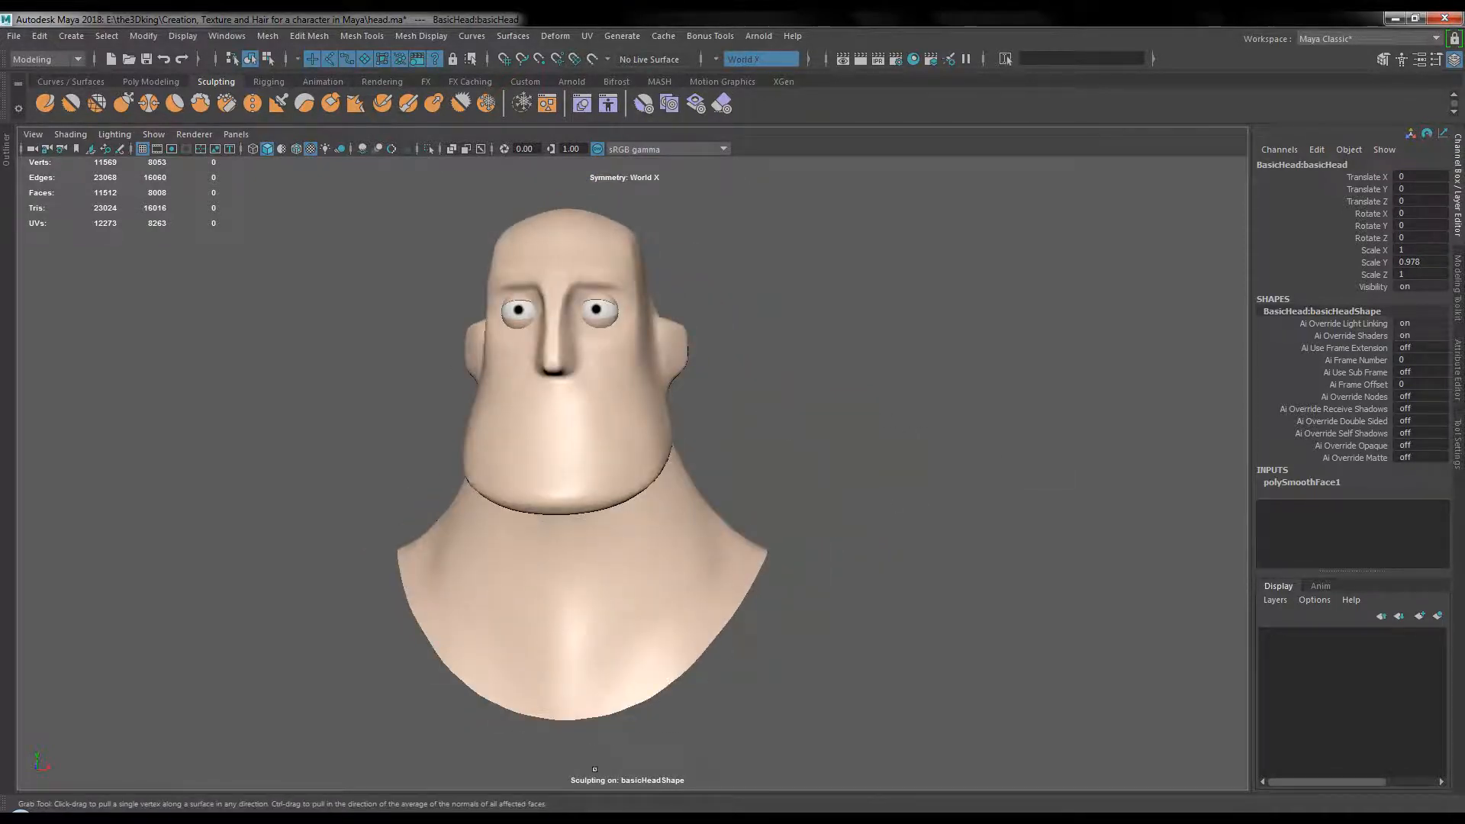
key("alt+Tab")
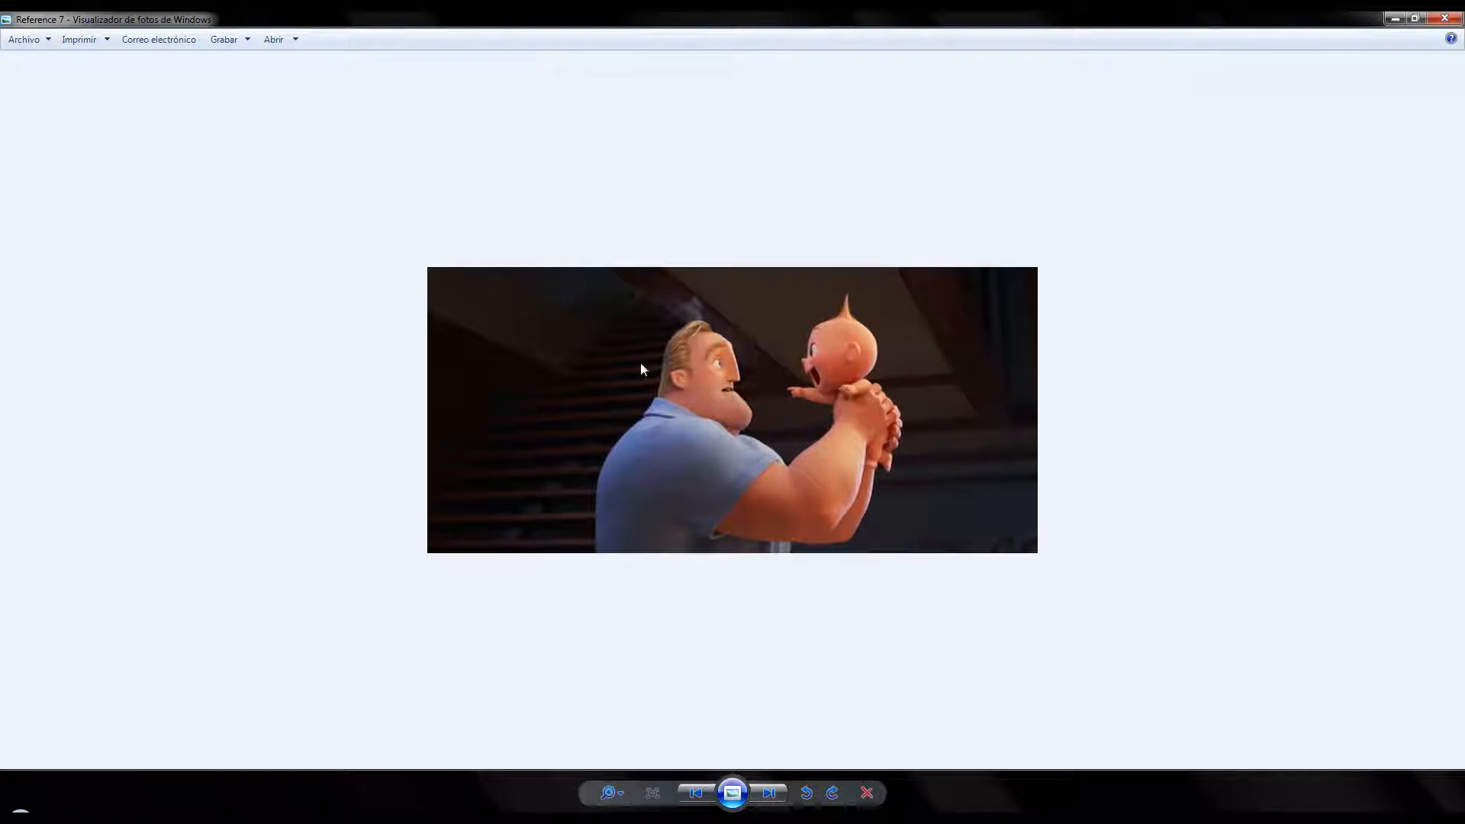
left_click(696, 792)
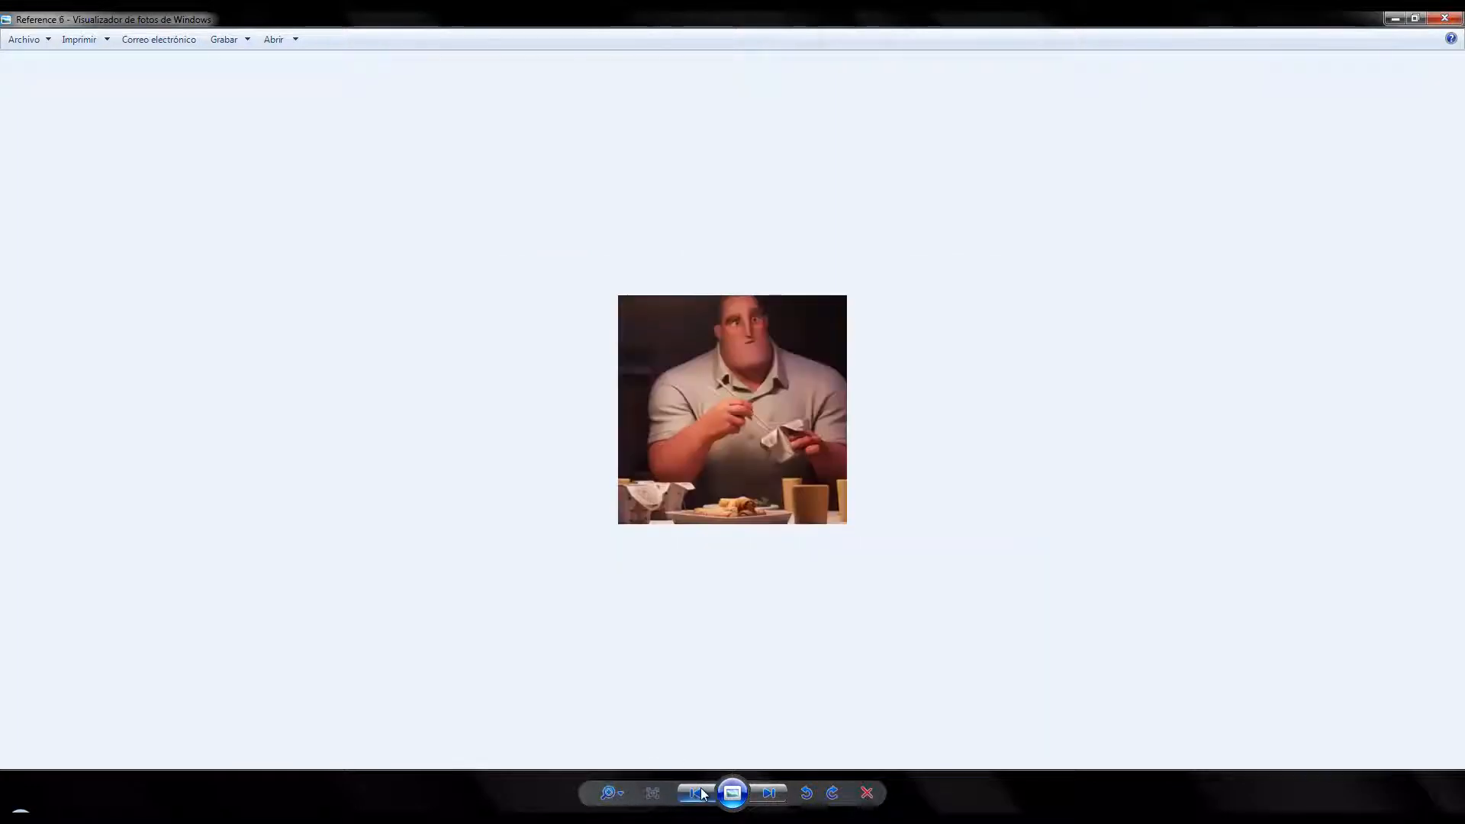
left_click(705, 794)
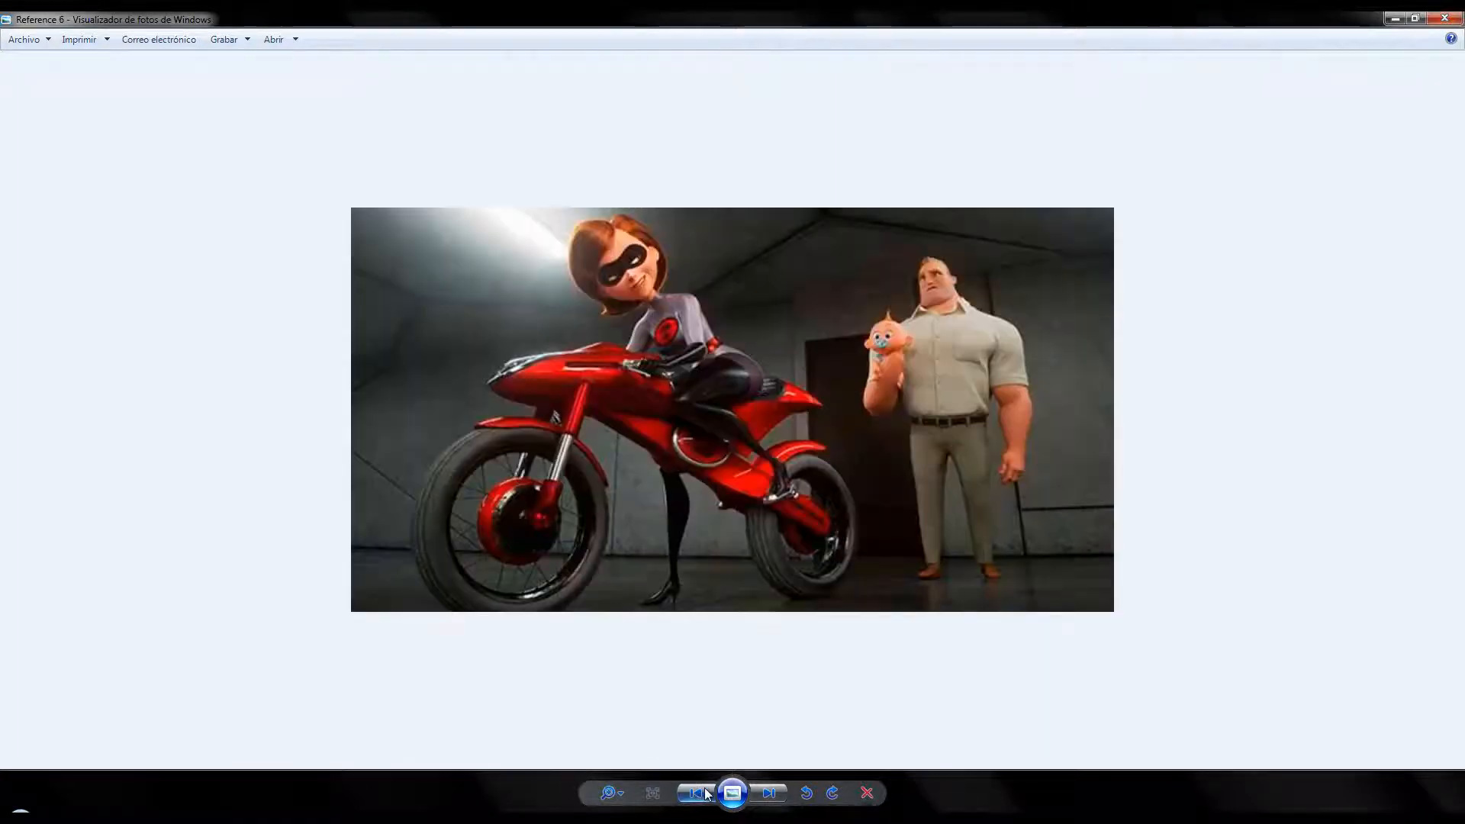
left_click(705, 794)
left_click(767, 793)
scroll(868, 400, "up", 3)
left_click_drag(1213, 131, 1202, 295)
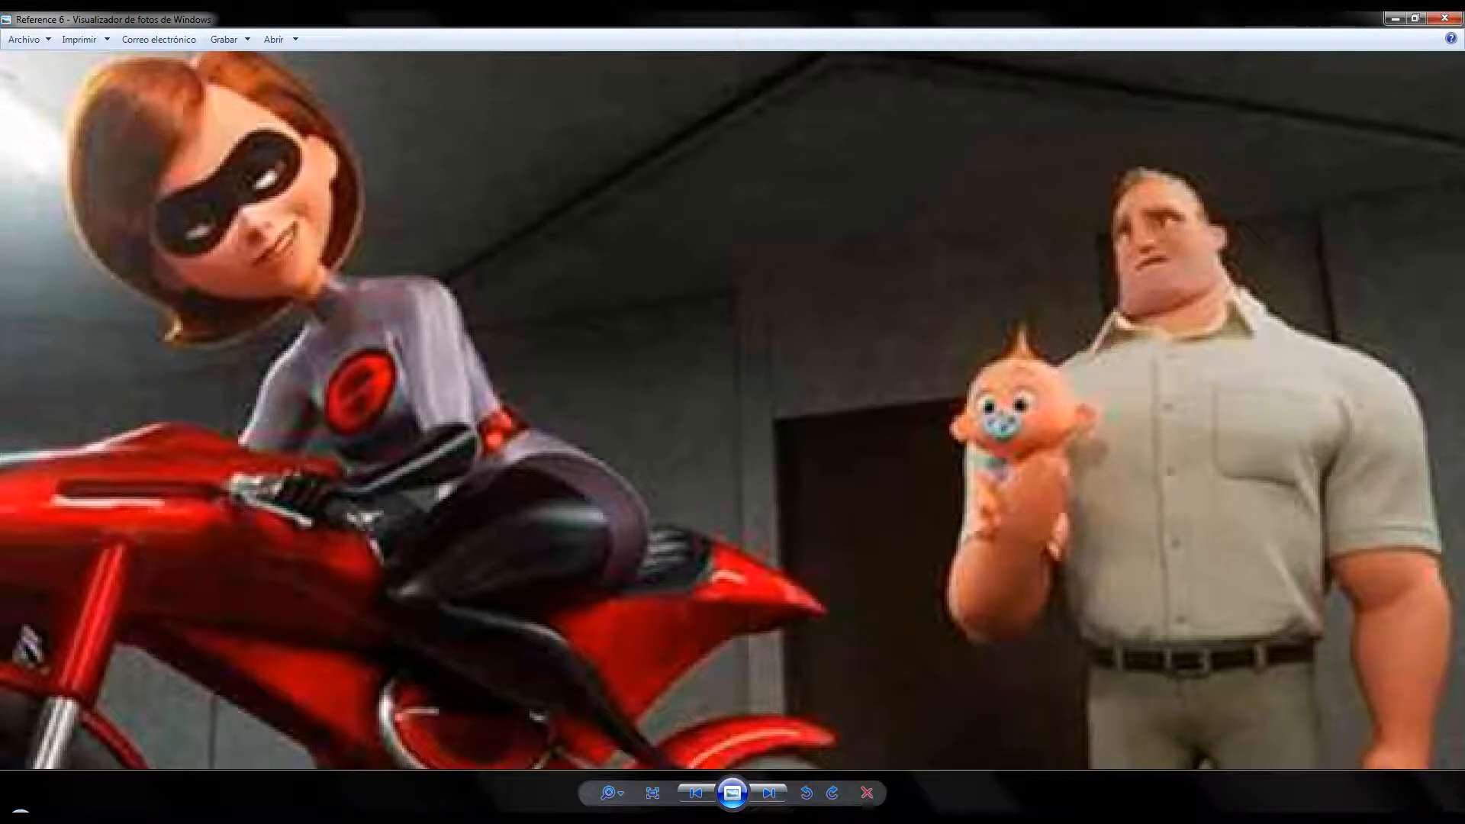
key("alt+Tab")
- Put the head mesh in vertex component mode and frame it in the orthographic Front View
mouse_move(571, 300)
left_mouse_down("alt")
mouse_move(755, 451)
mouse_move(773, 431)
mouse_move(736, 475)
mouse_move(530, 451)
mouse_move(722, 460)
mouse_move(631, 425)
mouse_move(639, 439)
left_mouse_up("alt")
left_click(639, 439)
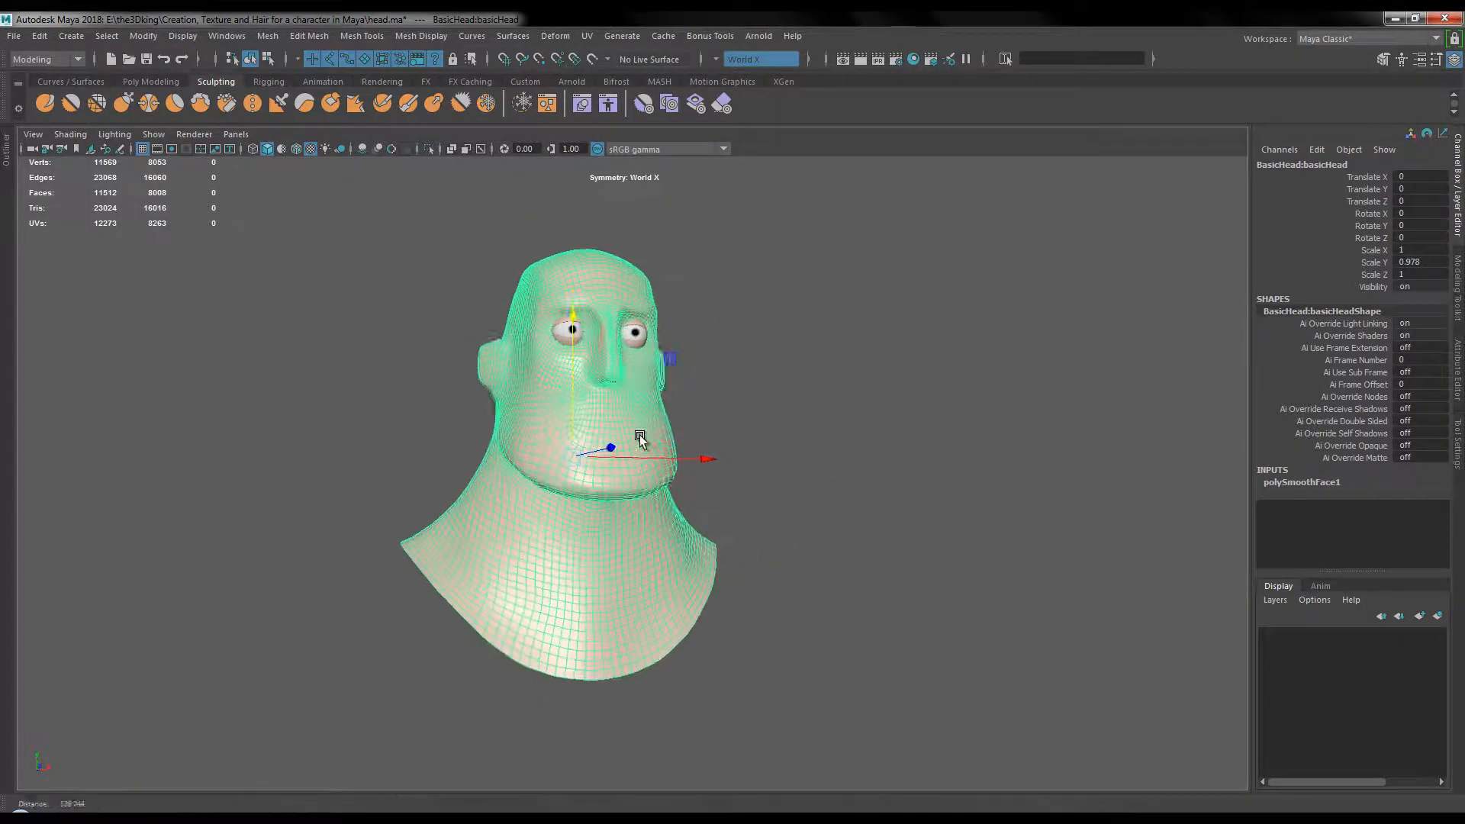
right_click_drag(639, 438, 576, 384)
key("space")
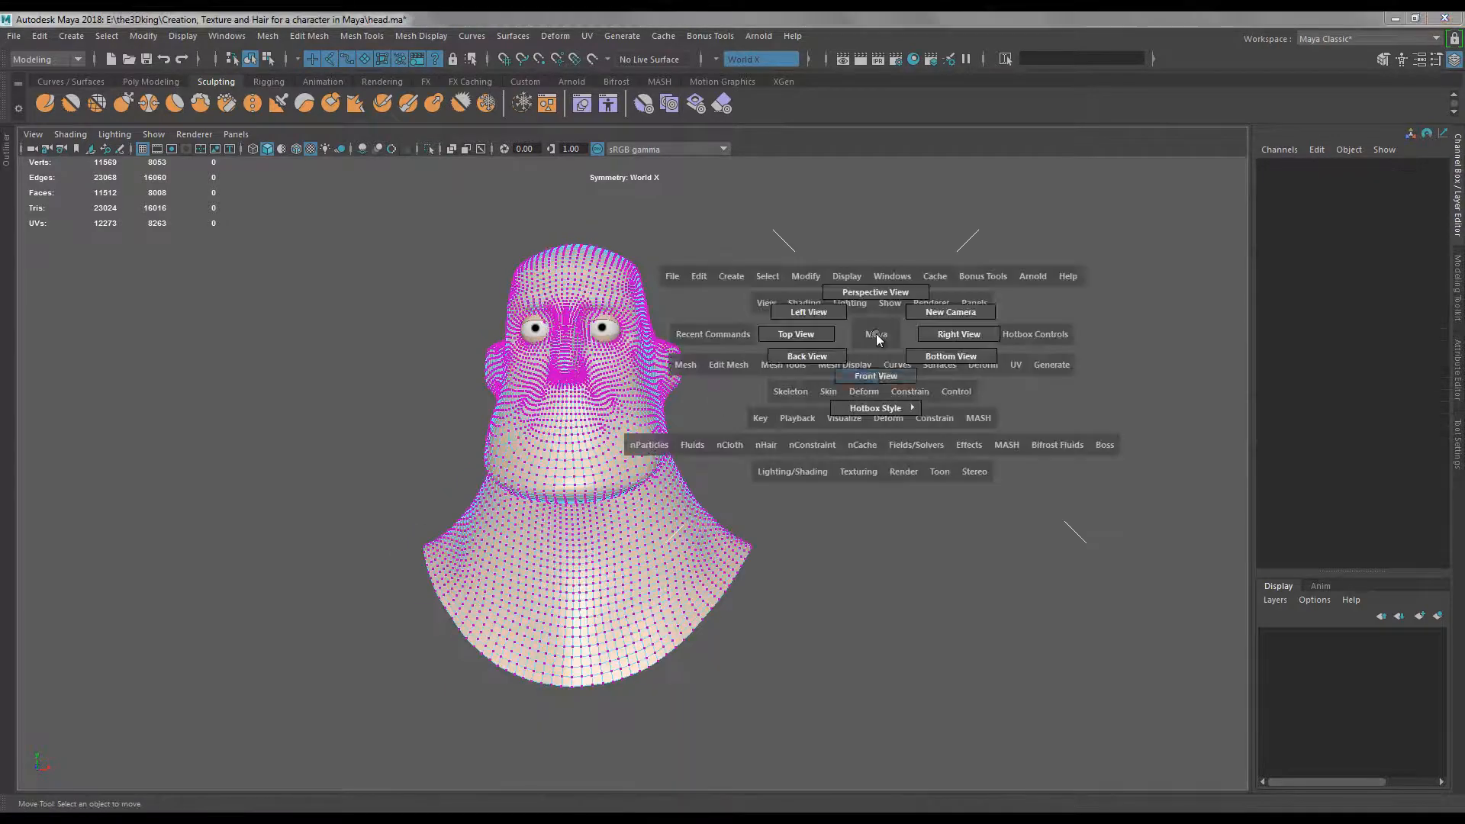
left_click_drag(877, 338, 876, 375)
right_click_drag(856, 426, 706, 457, "alt")
middle_click_drag(706, 458, 699, 330, "alt")
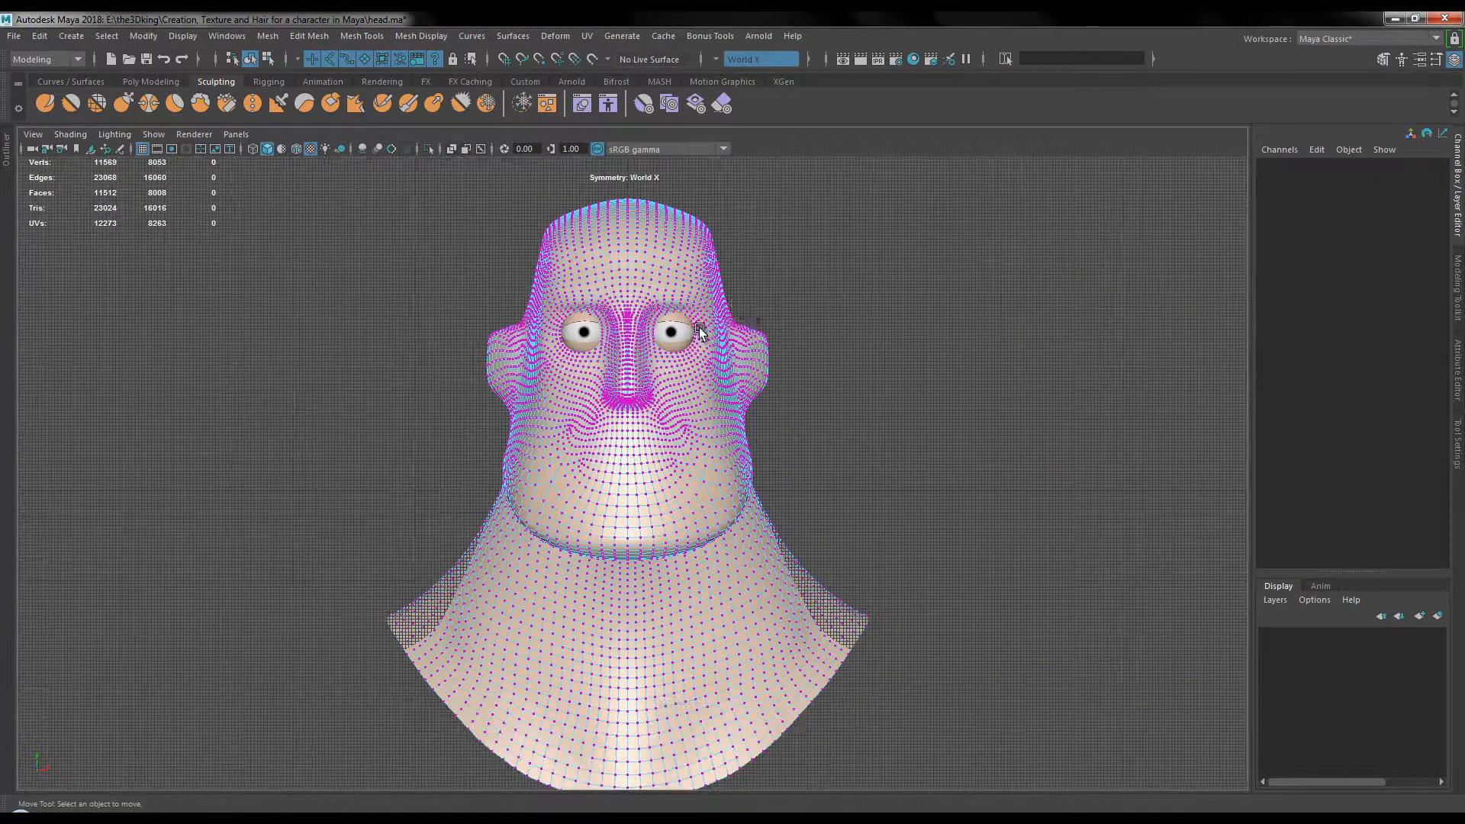
right_click_drag(700, 331, 802, 353, "alt")
key("q")
middle_click_drag(802, 354, 786, 393, "alt")
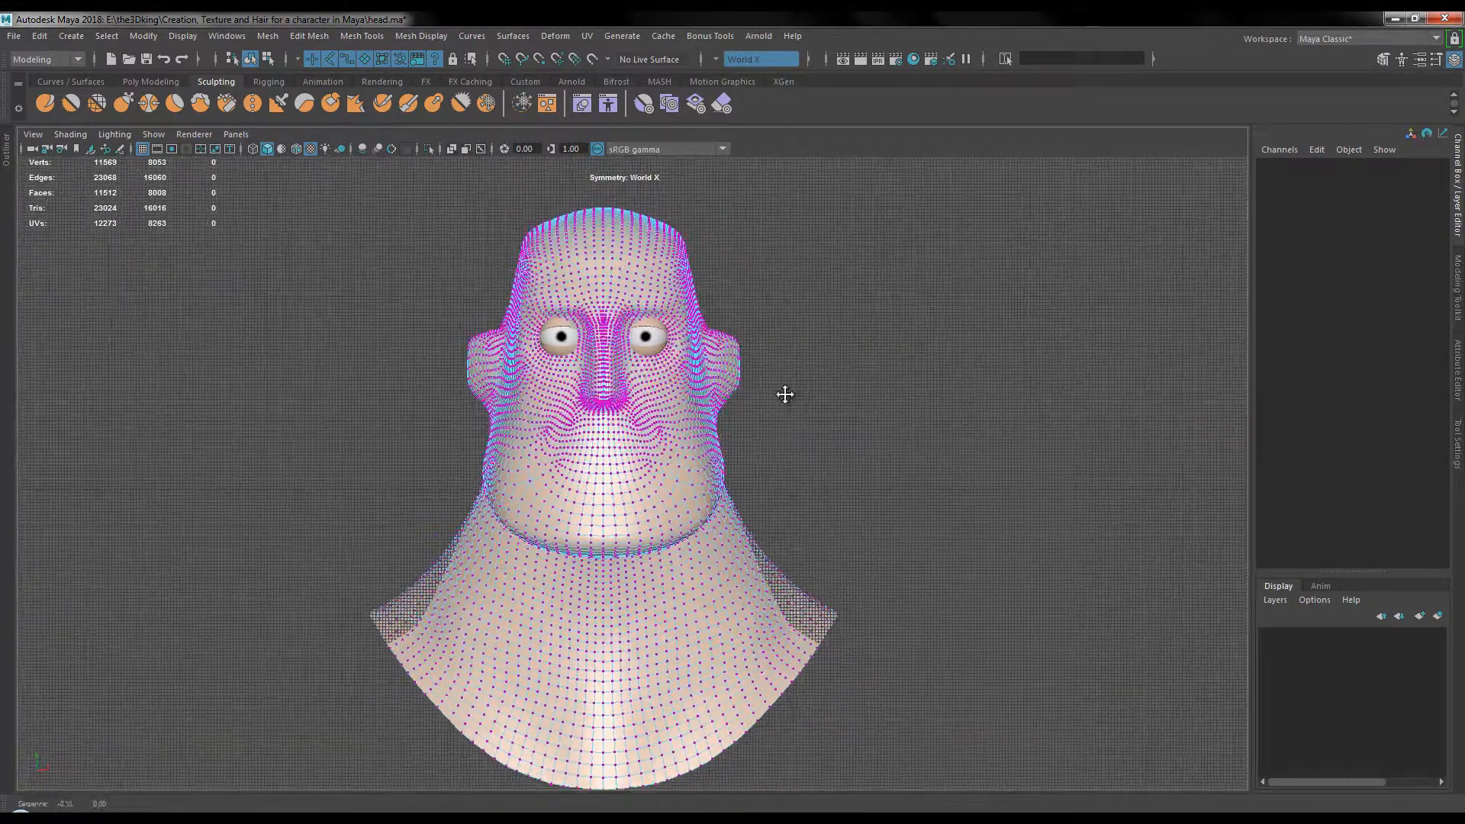
right_click_drag(786, 393, 798, 393, "alt")
middle_click_drag(765, 383, 756, 376, "alt")
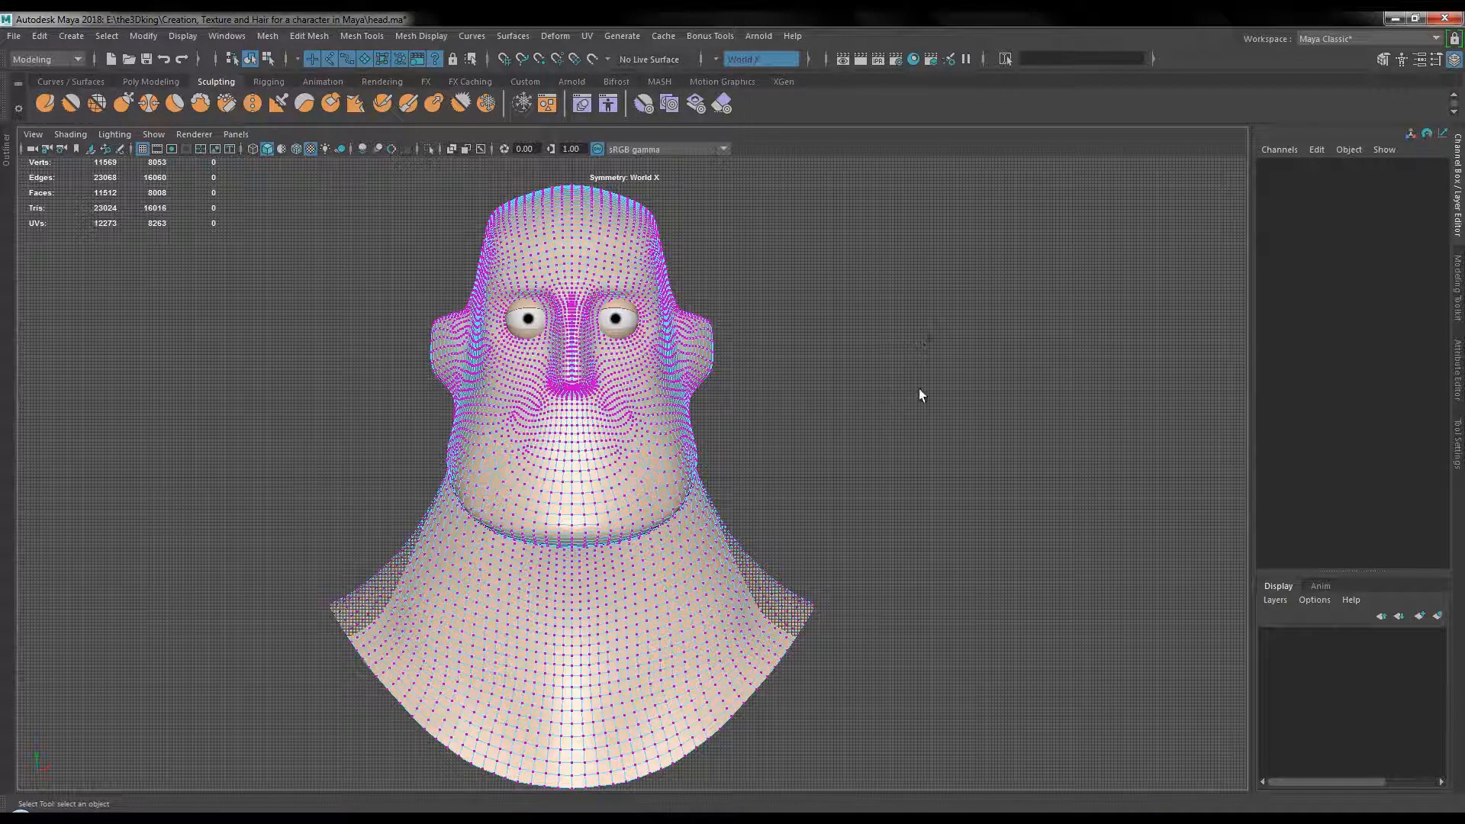
- Select all vertices of the head and upper neck with the Lasso tool, keeping World X symmetry
left_click(933, 343)
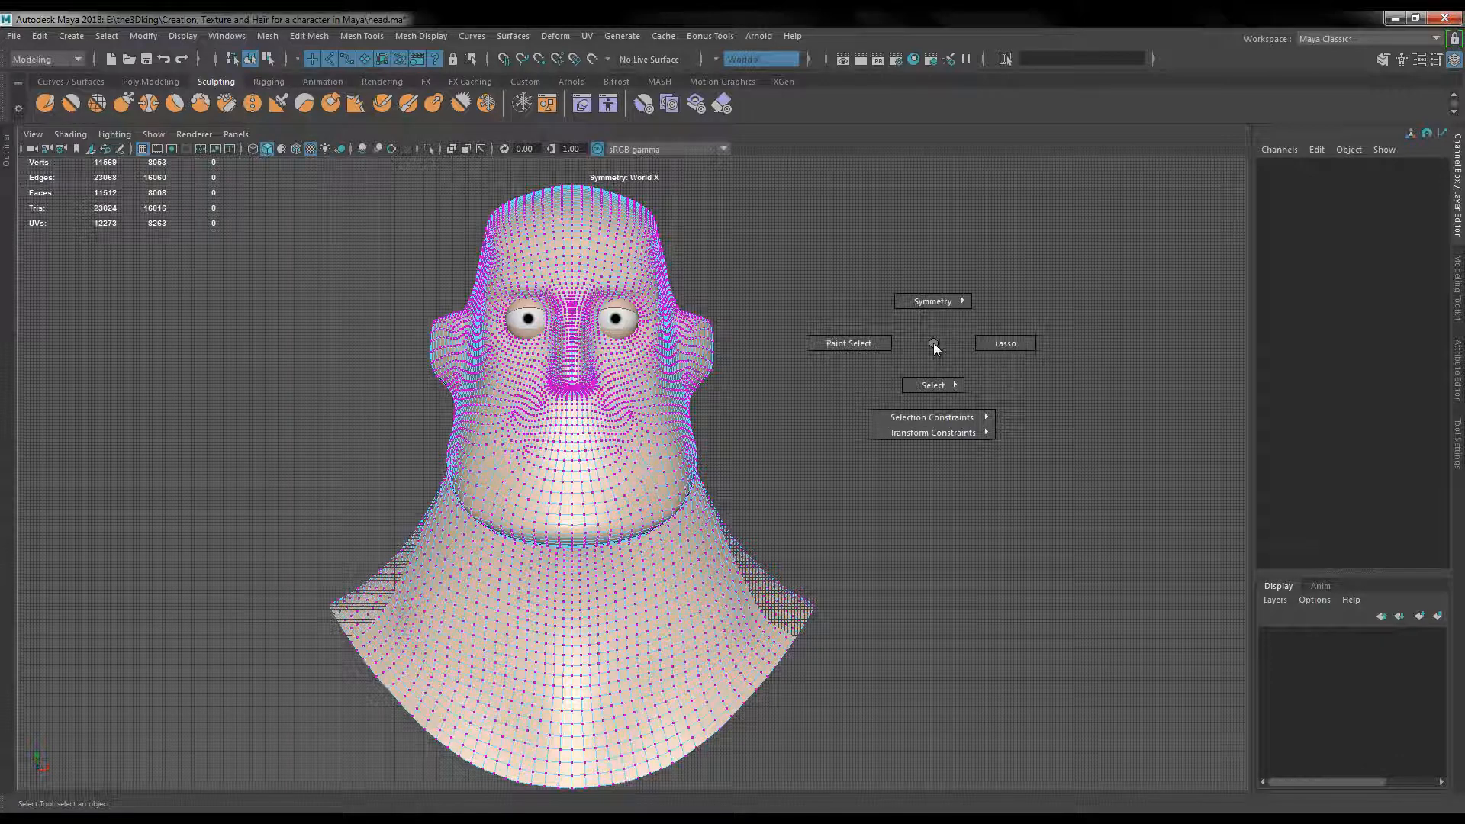
left_click(1005, 344)
mouse_move(794, 346)
left_mouse_down("alt")
mouse_move(804, 354)
mouse_move(773, 303)
left_mouse_up("alt")
mouse_move(482, 185)
left_mouse_down()
mouse_move(369, 428)
mouse_move(526, 565)
mouse_move(730, 572)
mouse_move(860, 395)
mouse_move(949, 412)
left_mouse_up()
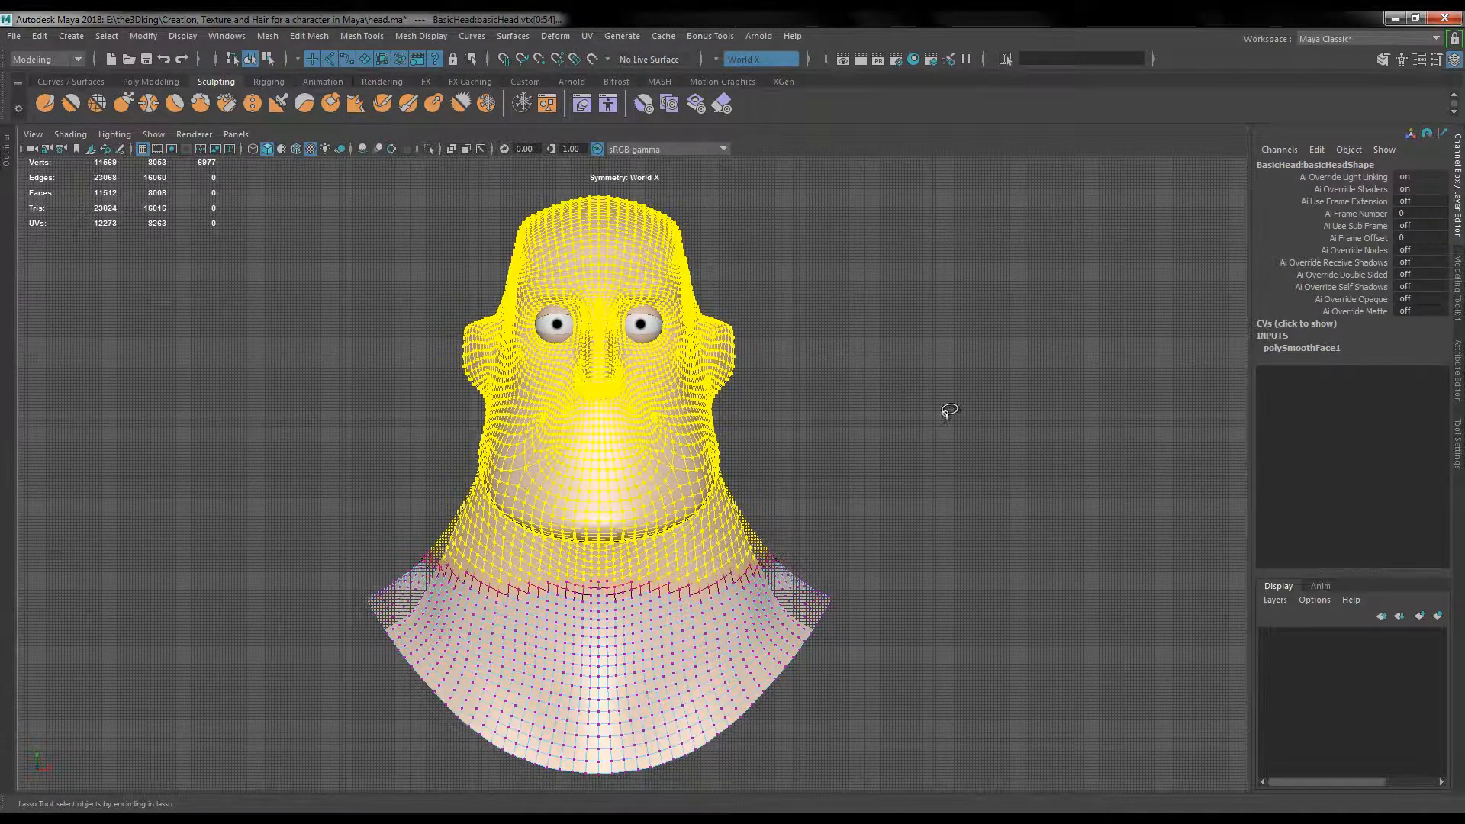
key("q")
left_click(937, 341)
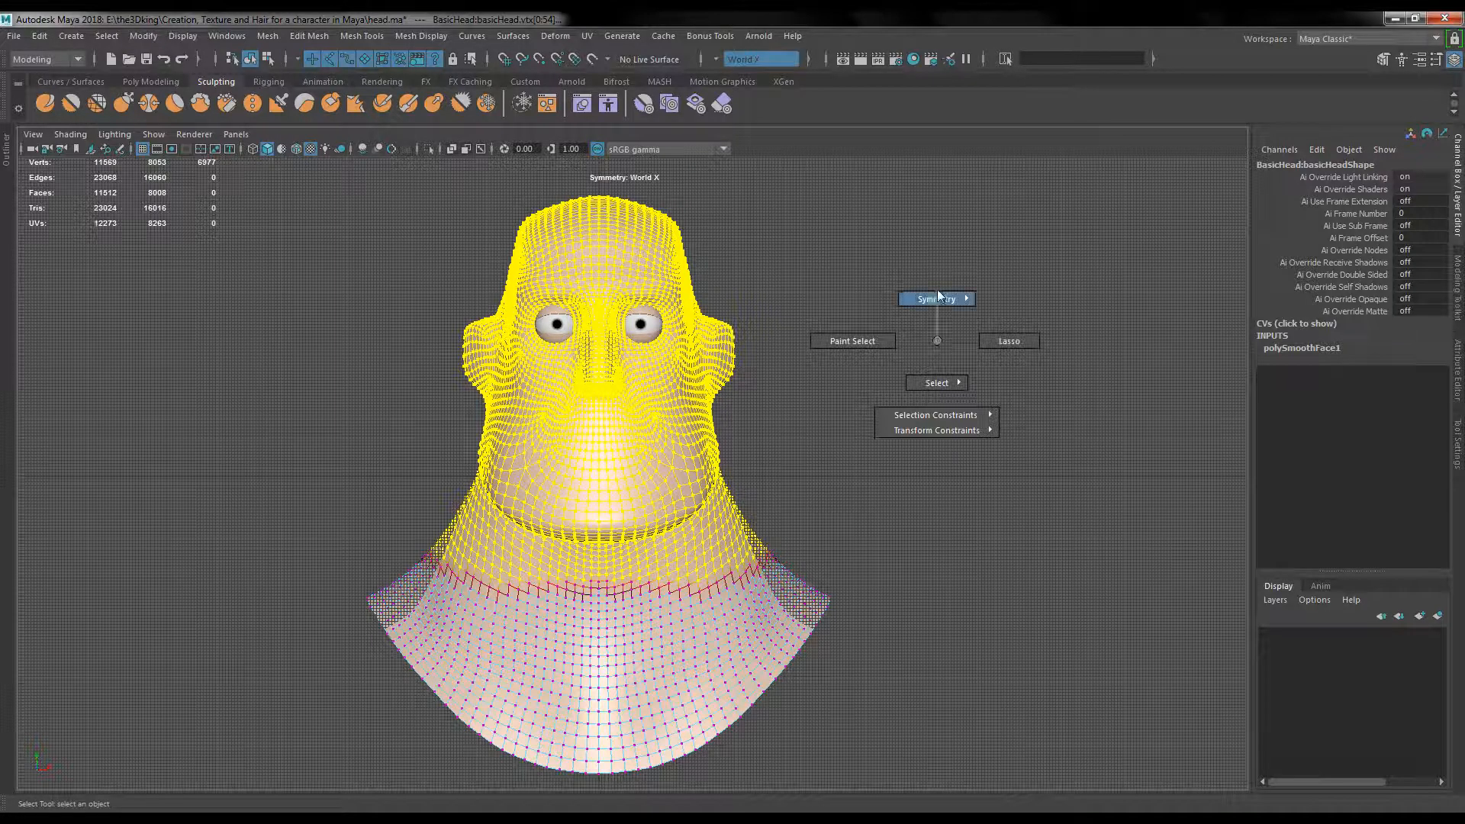
left_click(941, 292)
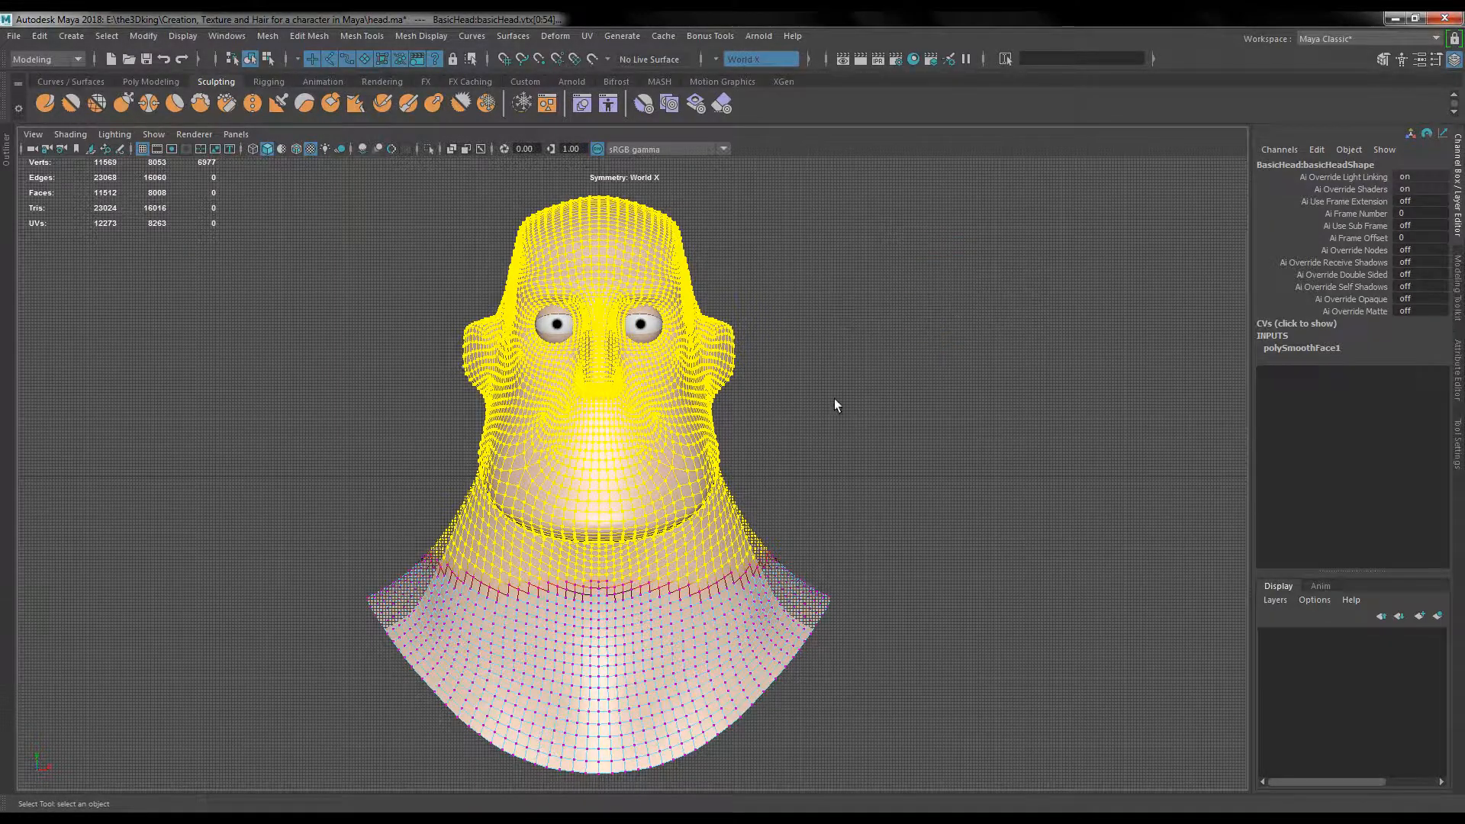
- Lower the selected head vertices slightly in the Front View, using soft selection with a slightly wider falloff into the neck
right_click_drag(824, 427, 813, 462, "alt")
key("w")
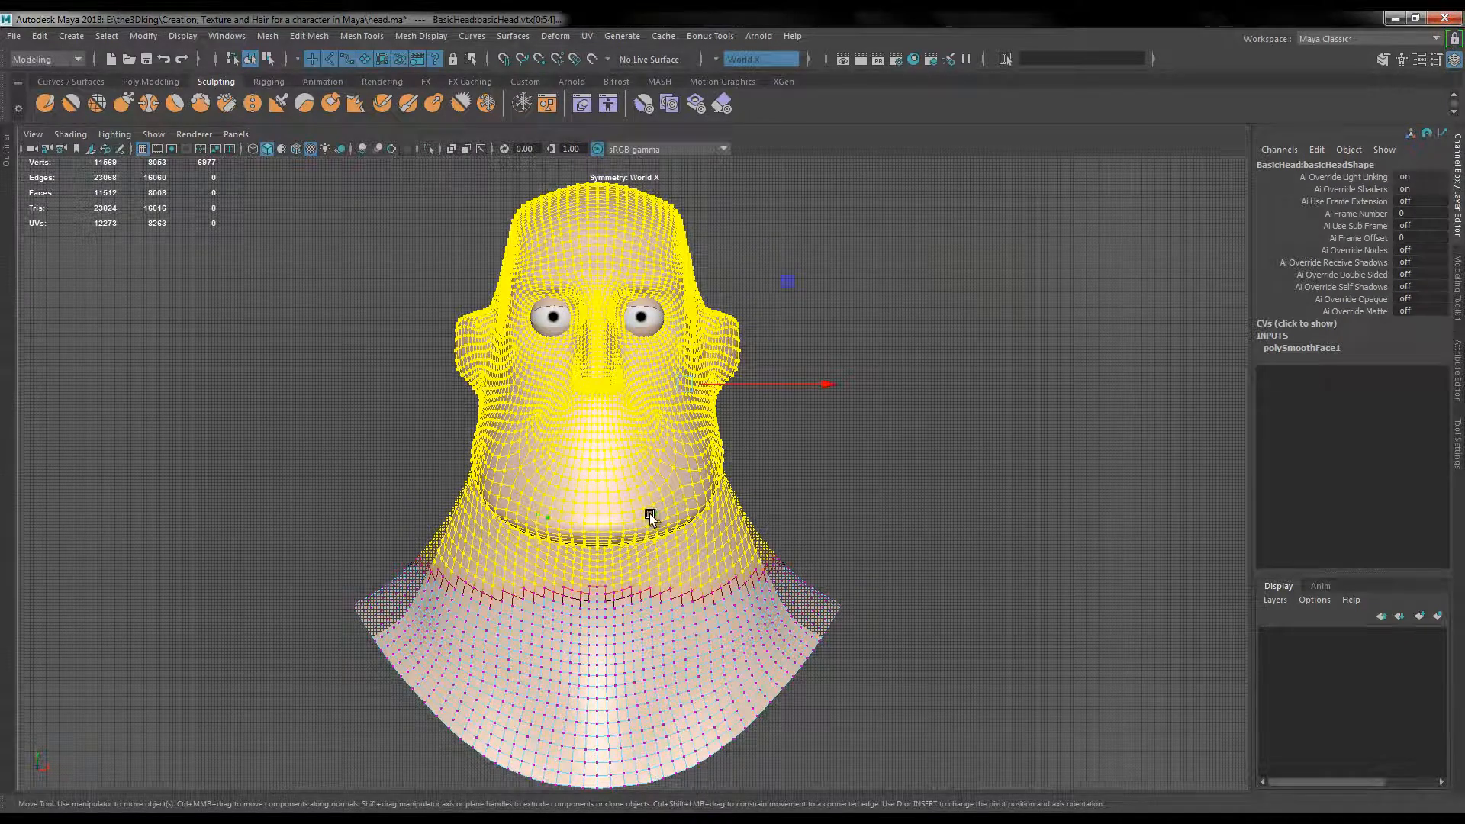
key("b")
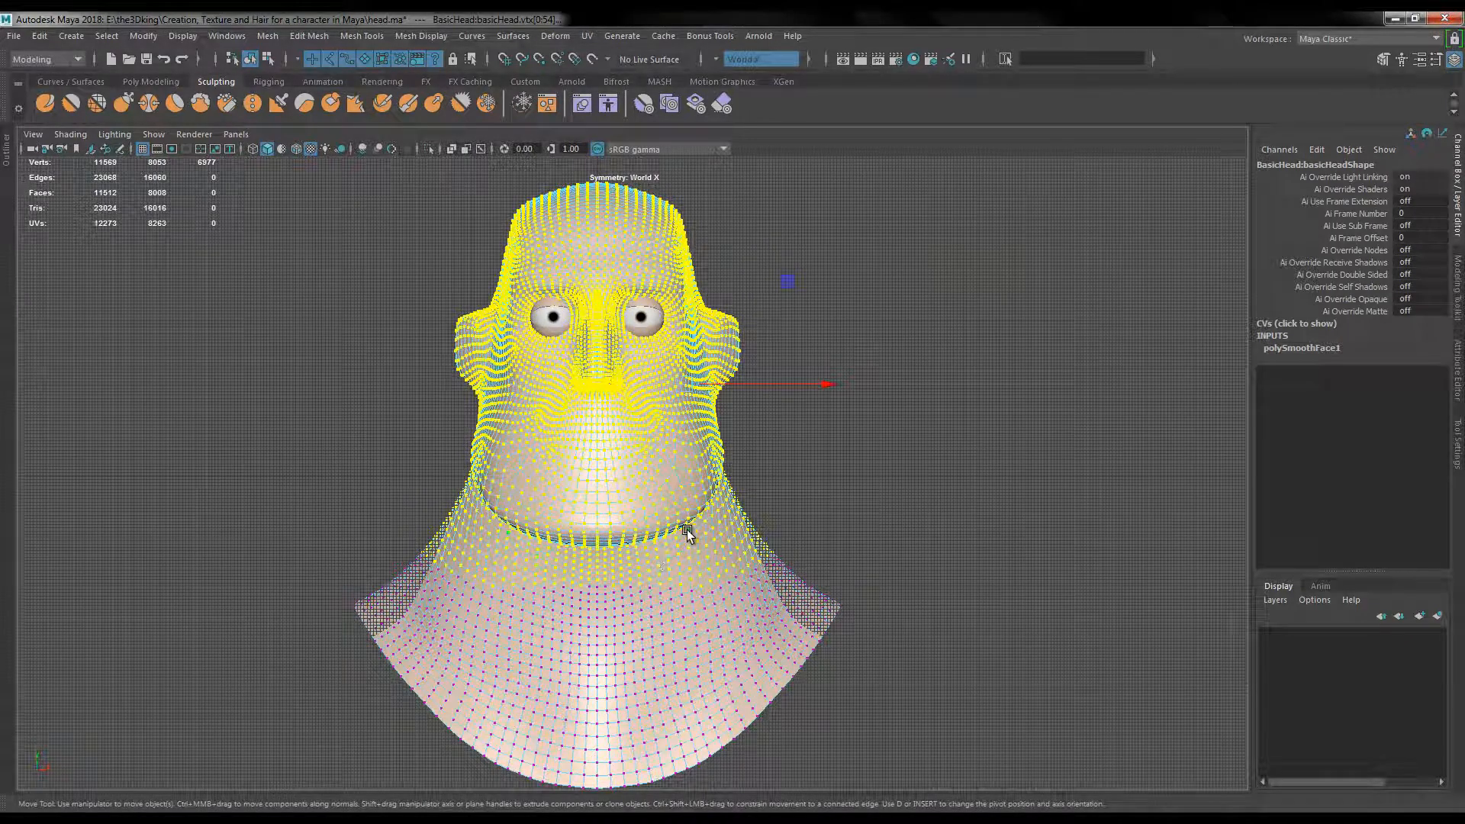
key("b")
middle_click_drag(679, 542, 690, 542)
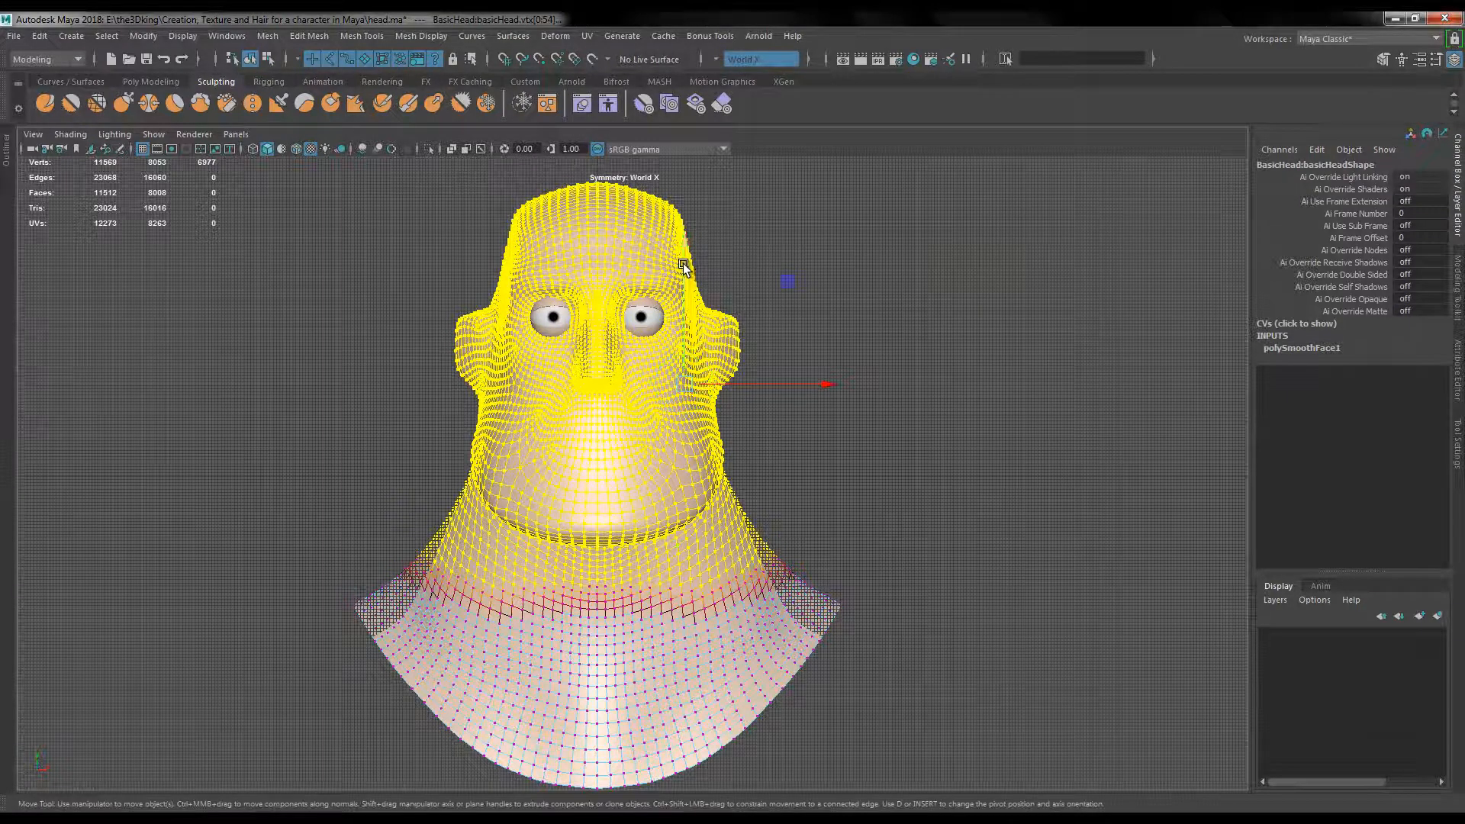
left_click_drag(684, 257, 683, 264)
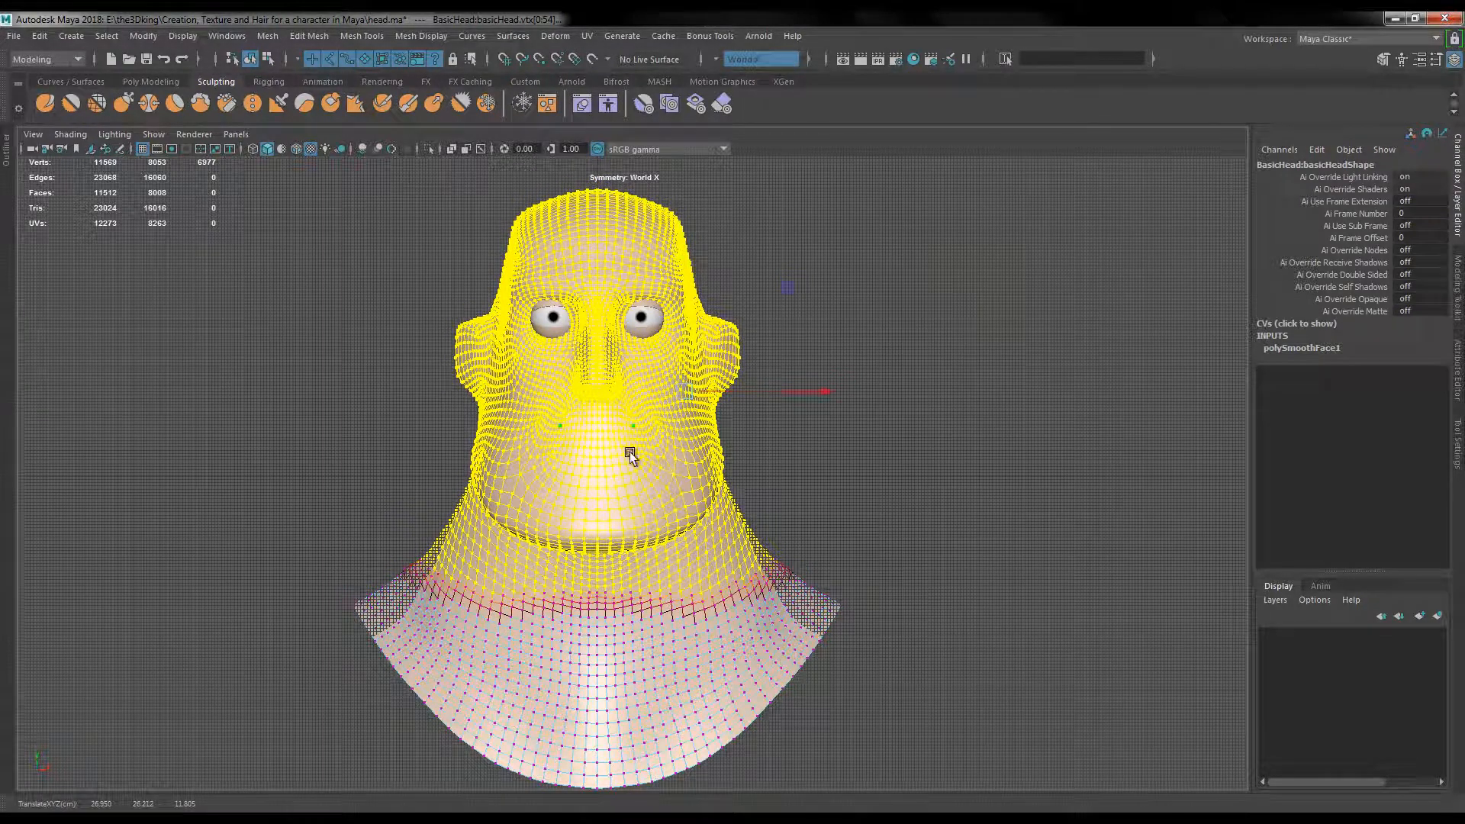
- Remove the lowest rows of neck vertices from the selection with the Lasso tool, then lower the head again with an adjusted soft-selection falloff
left_click_drag(867, 424, 927, 424)
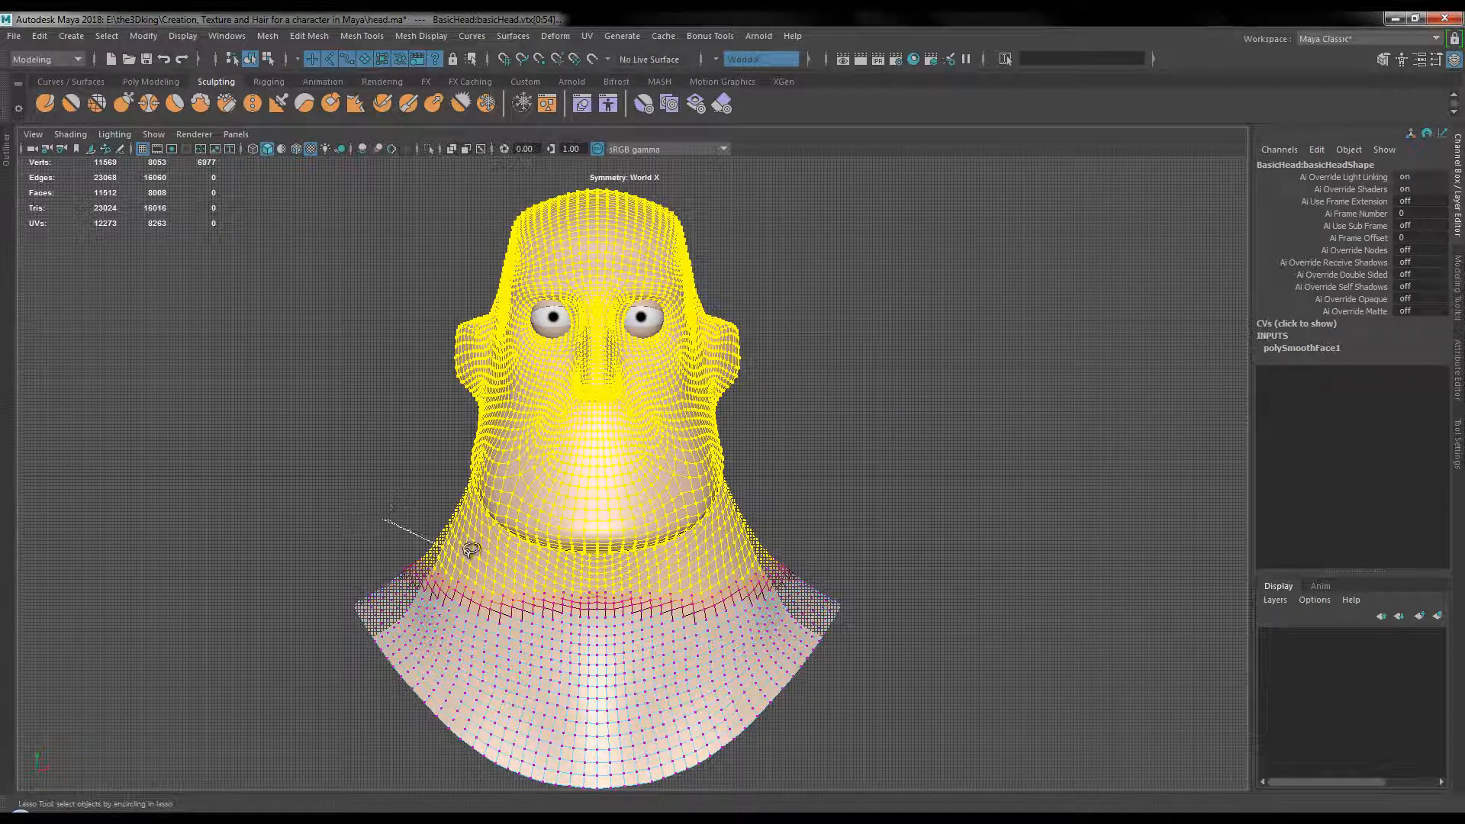
mouse_move(600, 562)
left_mouse_down("ctrl")
mouse_move(923, 693)
mouse_move(251, 696)
mouse_move(377, 610)
left_mouse_up("ctrl")
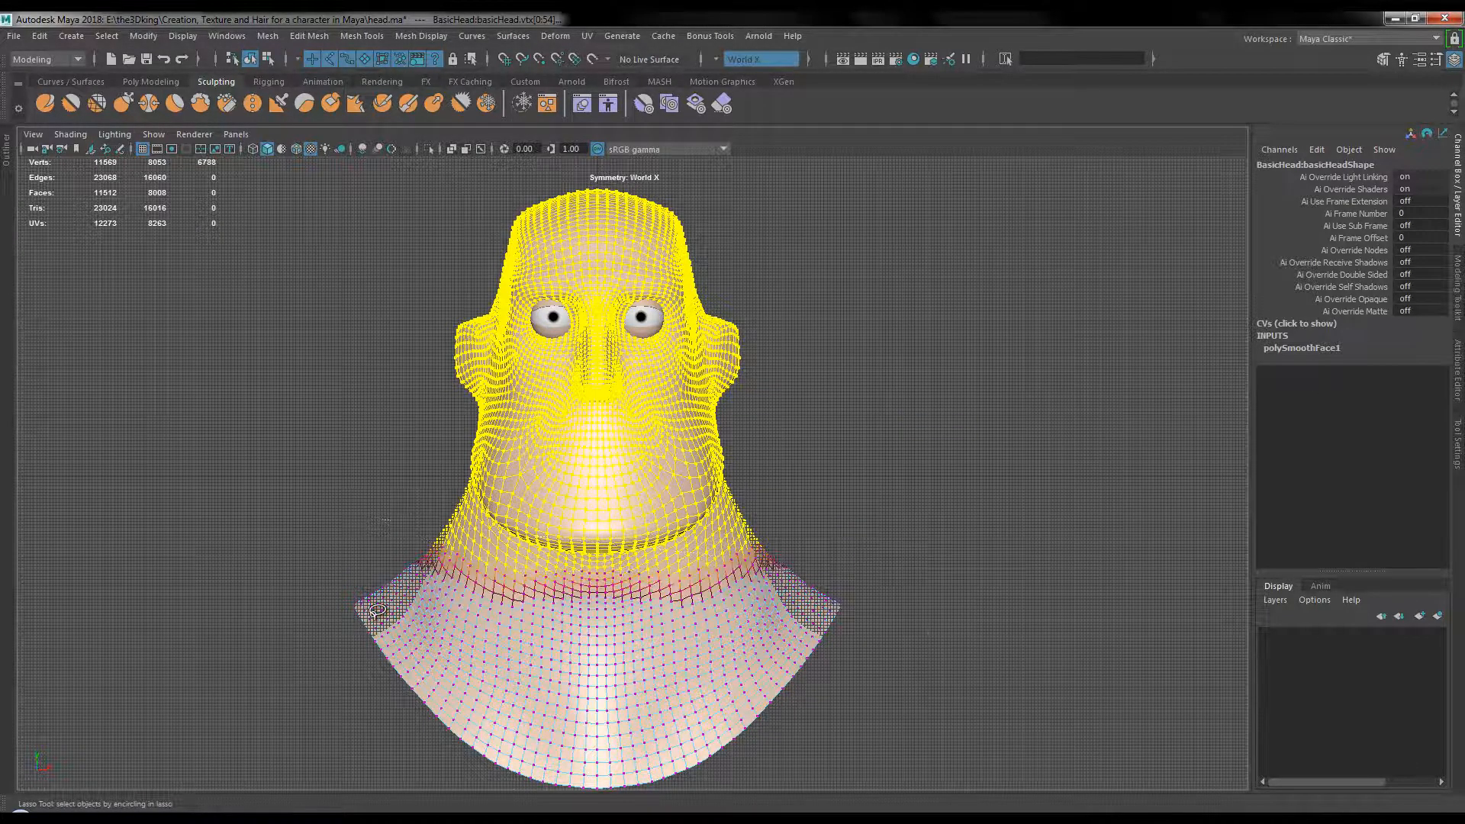
key("w")
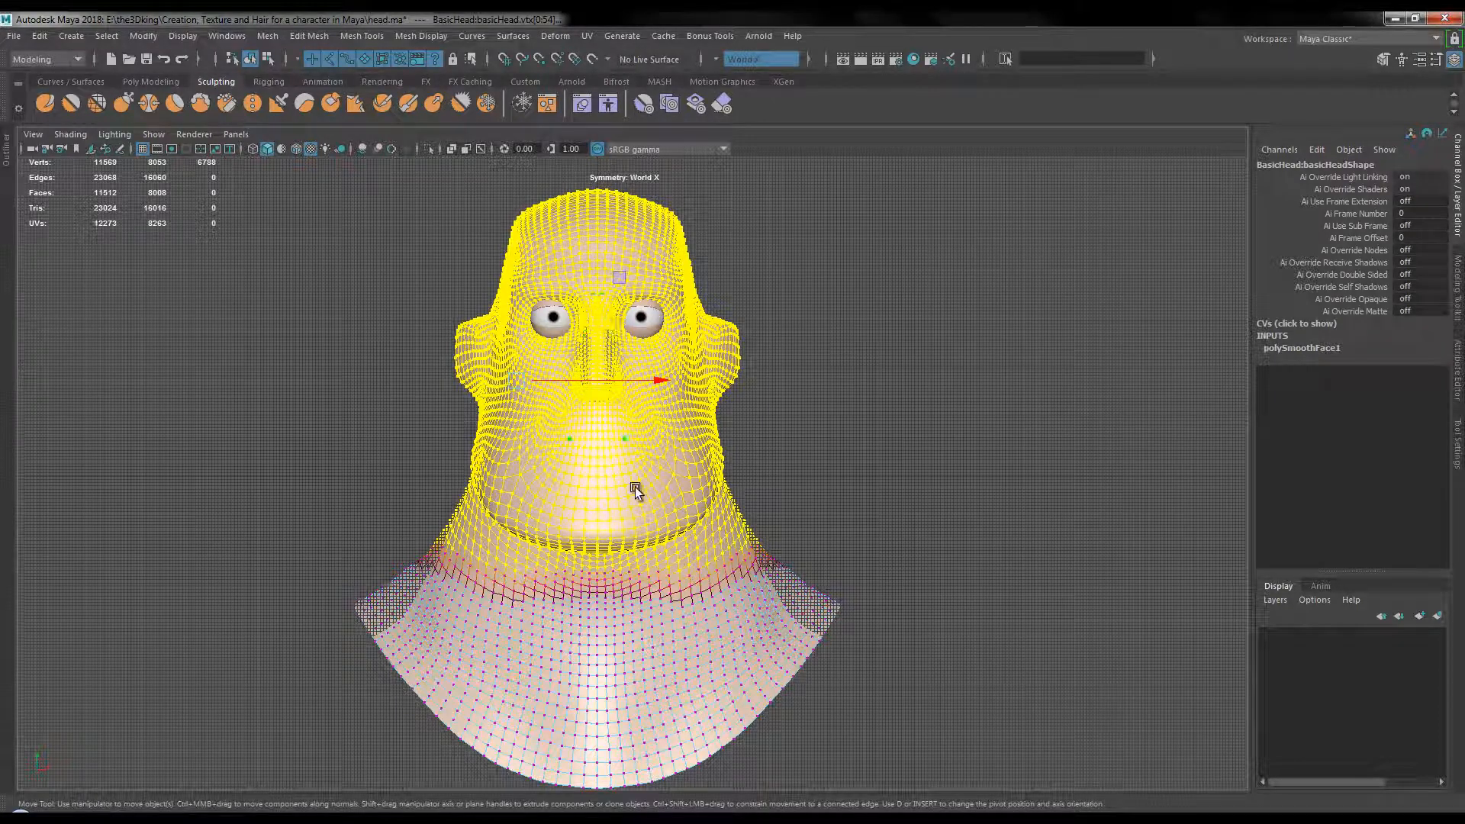
key("b")
left_click_drag(635, 486, 635, 473)
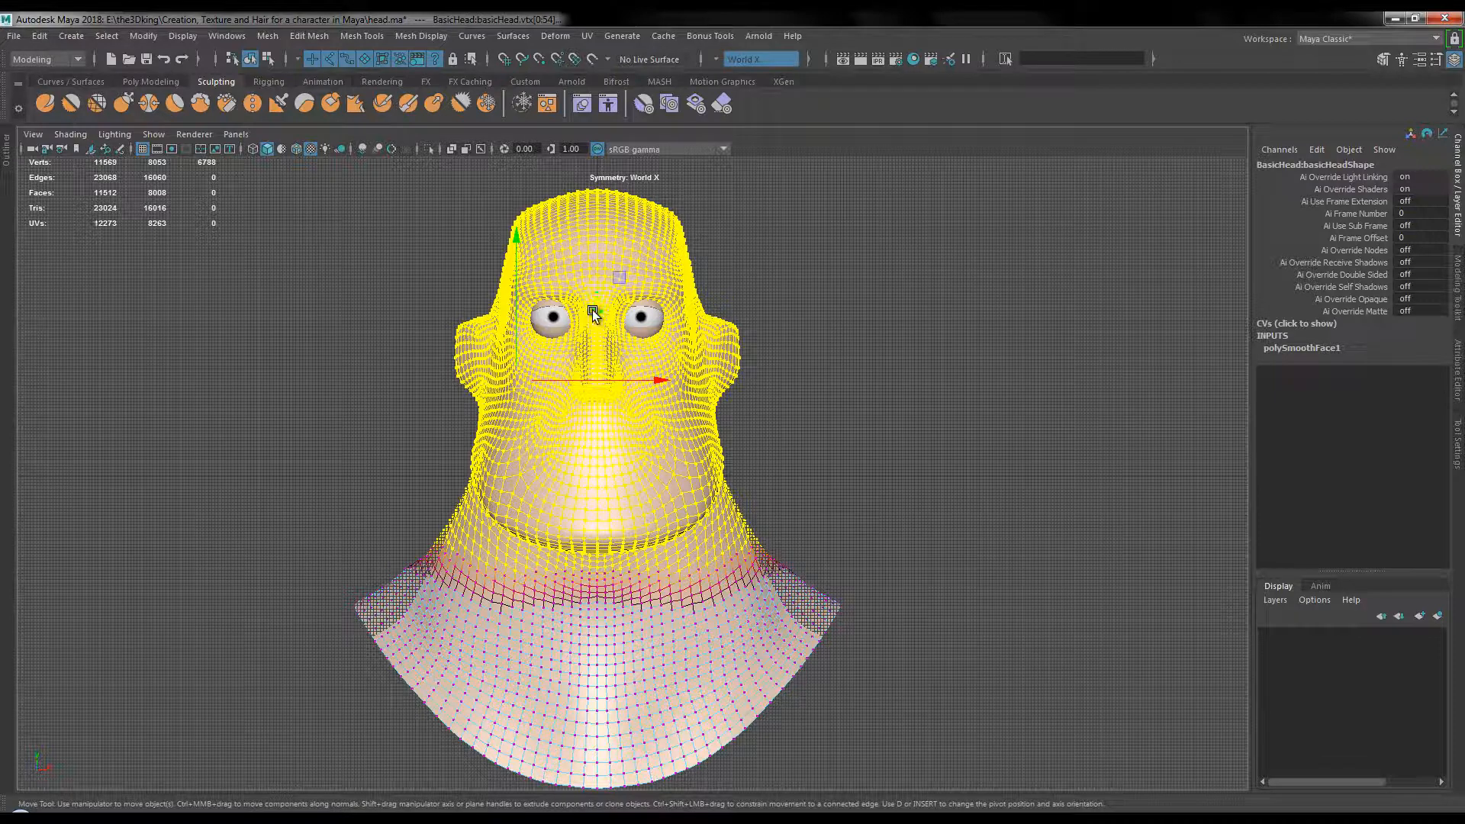
key("4")
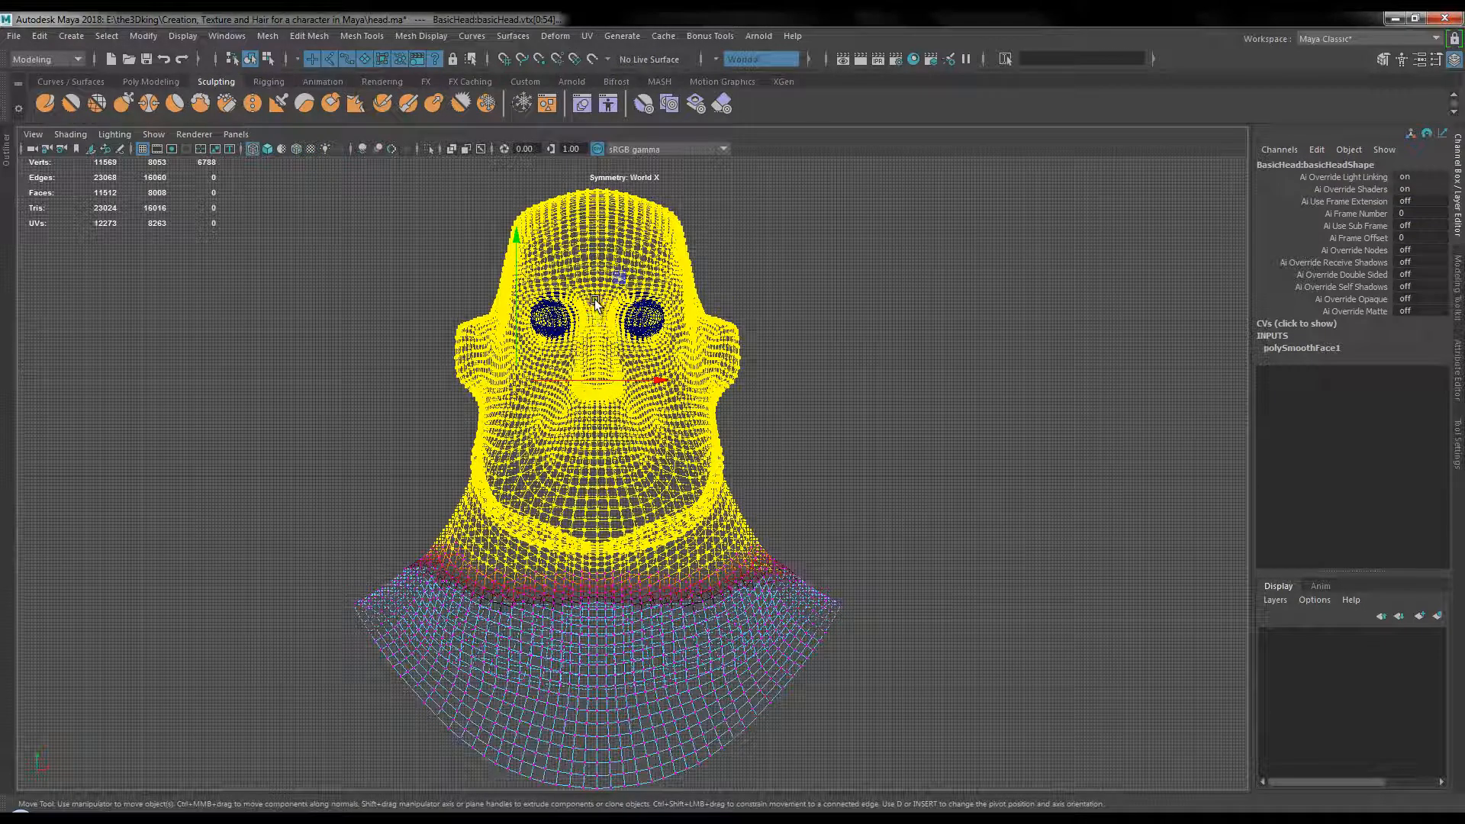
key("5")
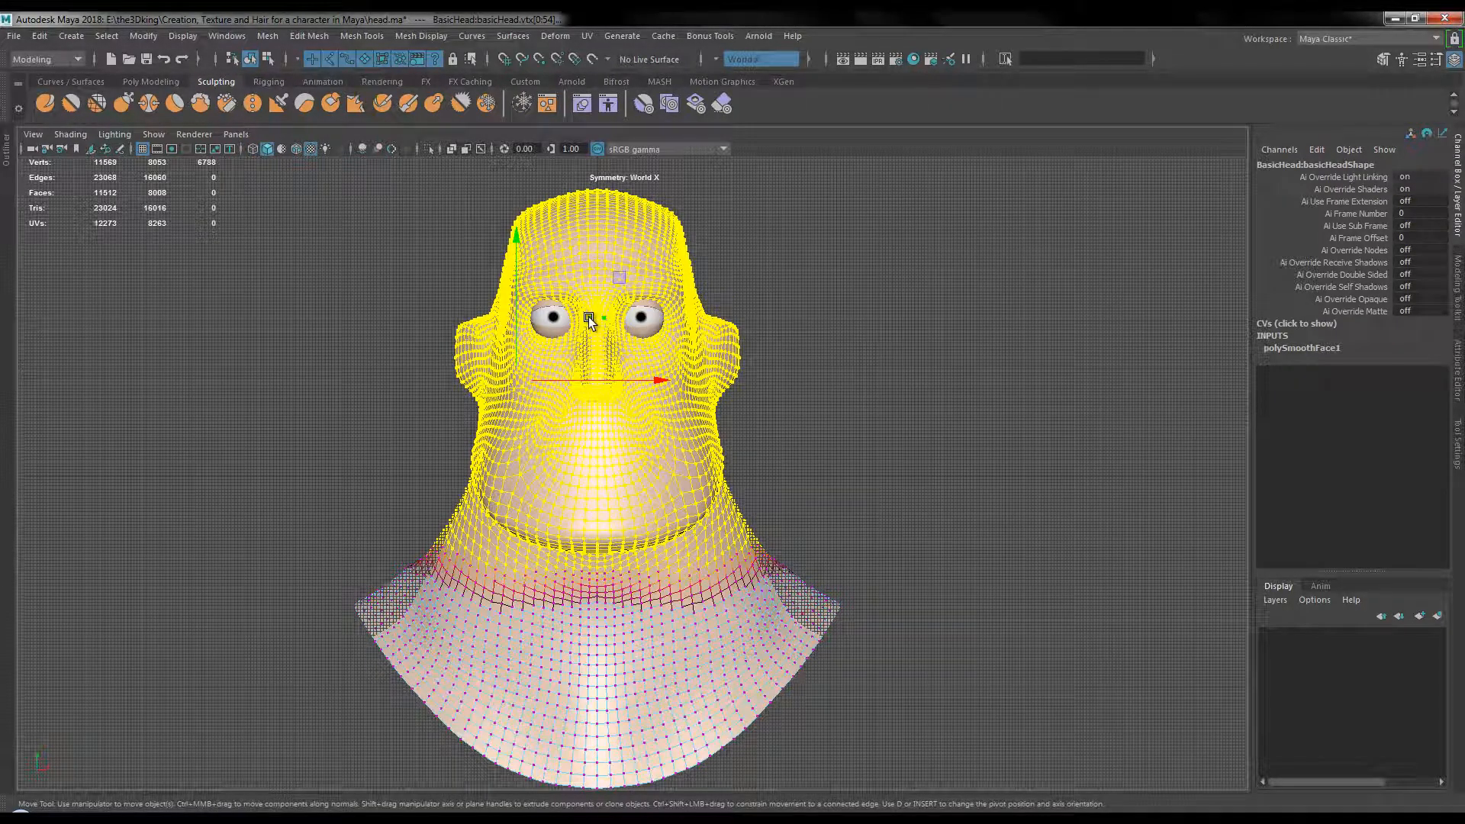
left_click_drag(519, 243, 519, 251)
- Clear the selection, lasso the lower neck and shoulder vertices, and raise them slightly with soft selection
right_click_drag(490, 483, 547, 497, "alt")
middle_click_drag(548, 497, 532, 443, "alt")
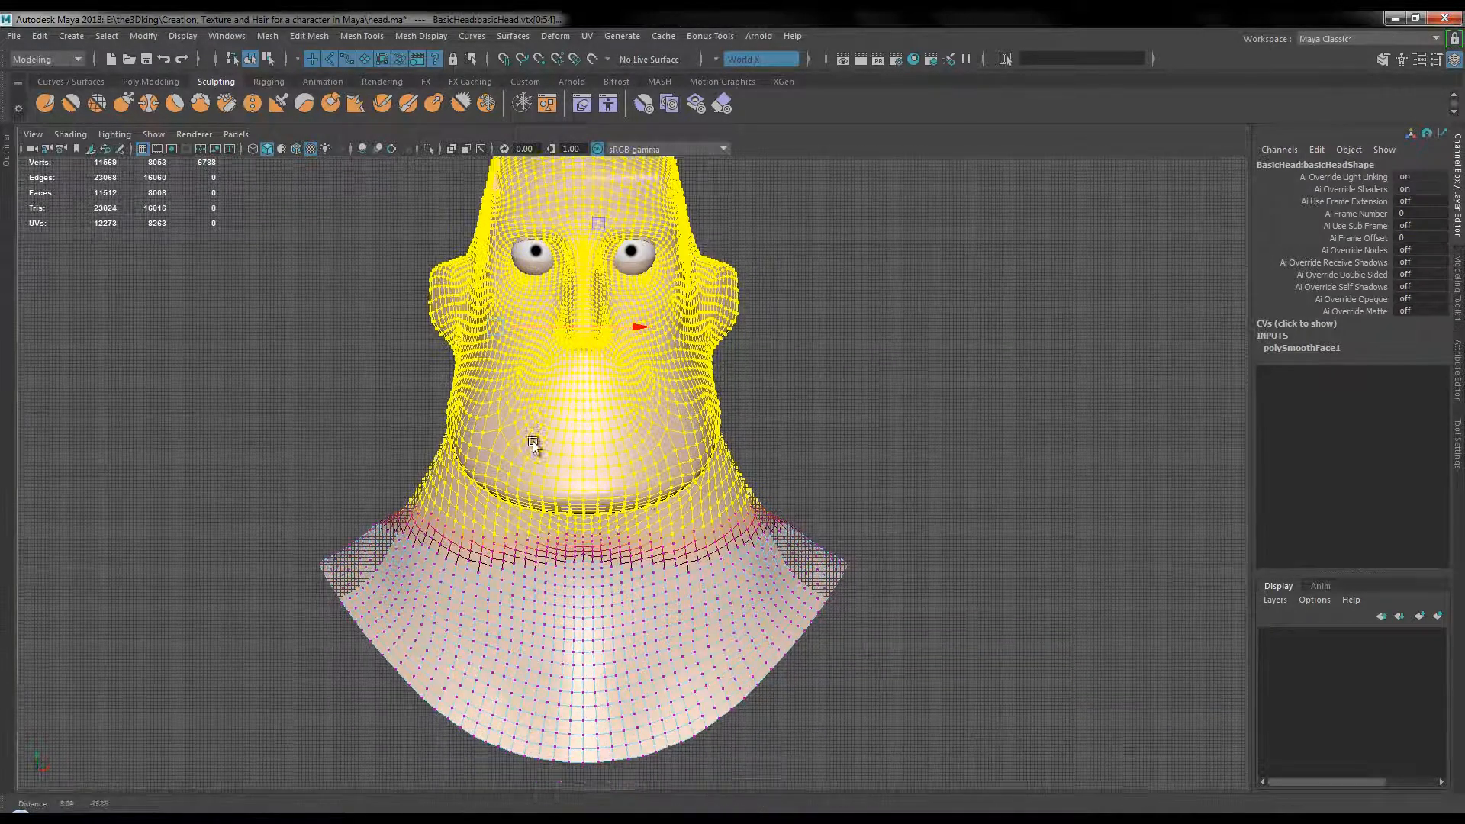
right_click_drag(532, 443, 612, 494, "alt")
key("q")
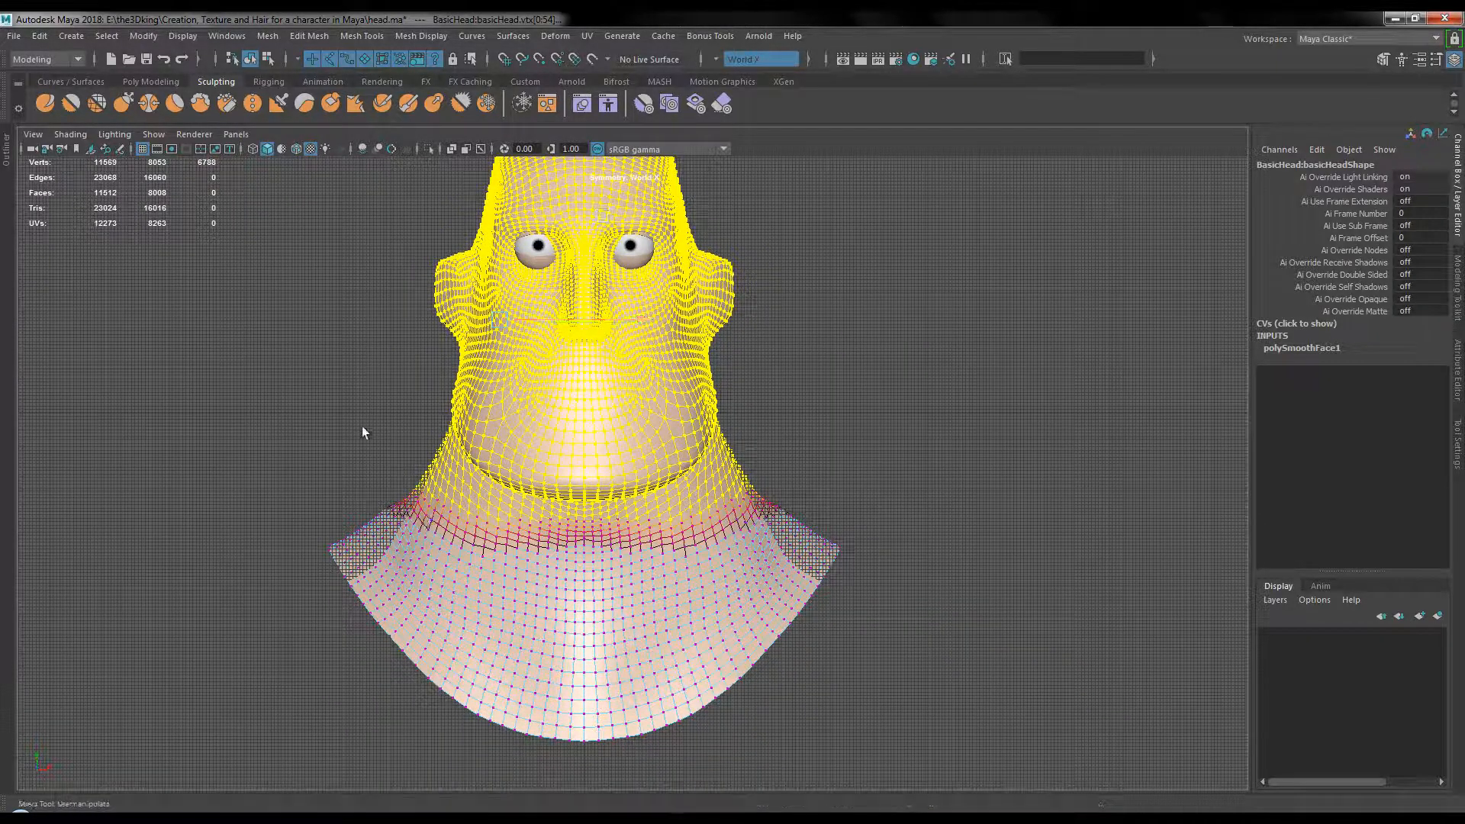
left_click_drag(362, 426, 402, 426)
left_click(329, 435)
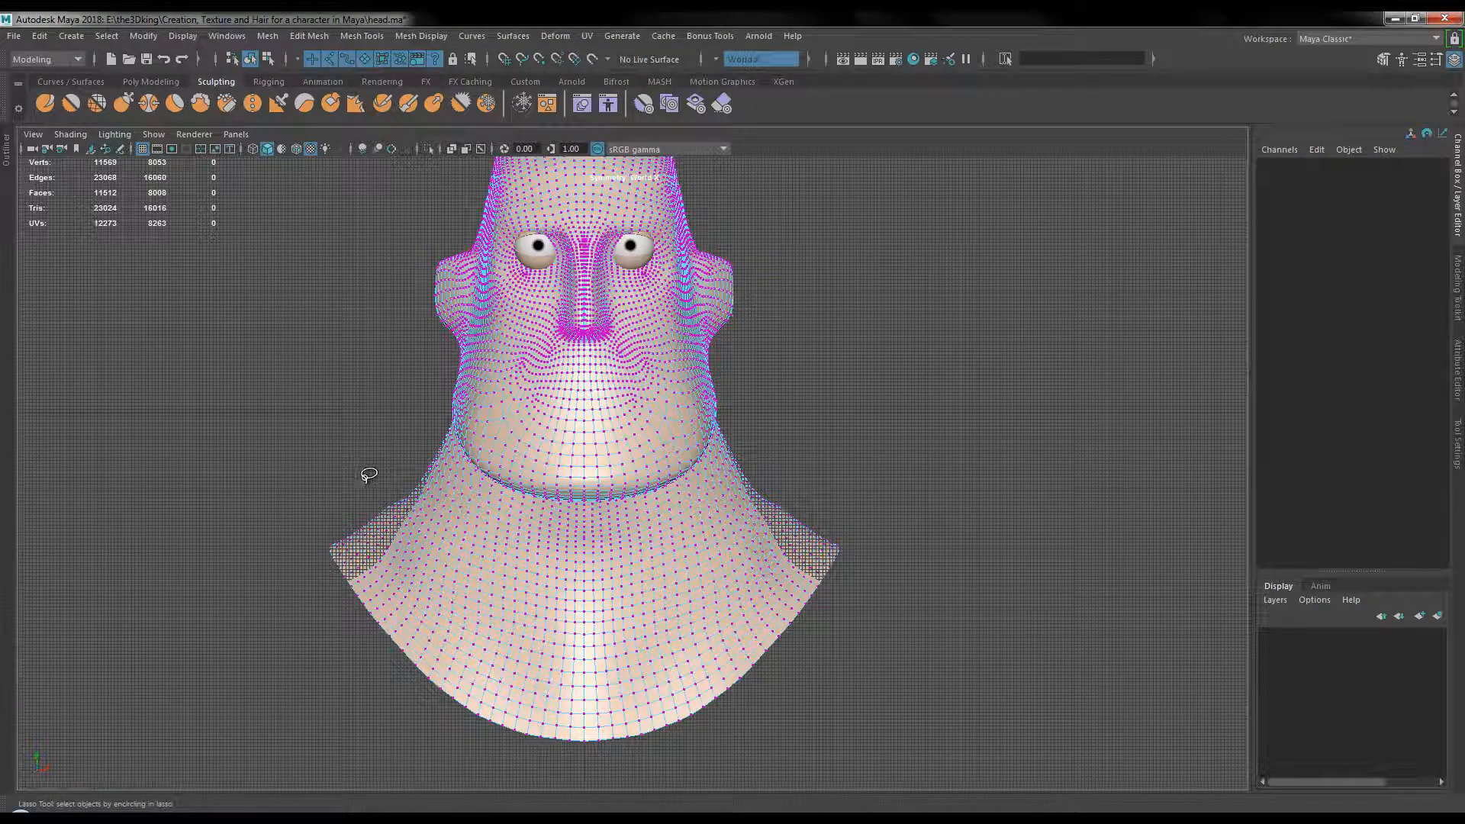
mouse_move(423, 538)
left_mouse_down()
mouse_move(644, 542)
mouse_move(877, 497)
mouse_move(523, 765)
mouse_move(219, 454)
left_mouse_up()
key("w")
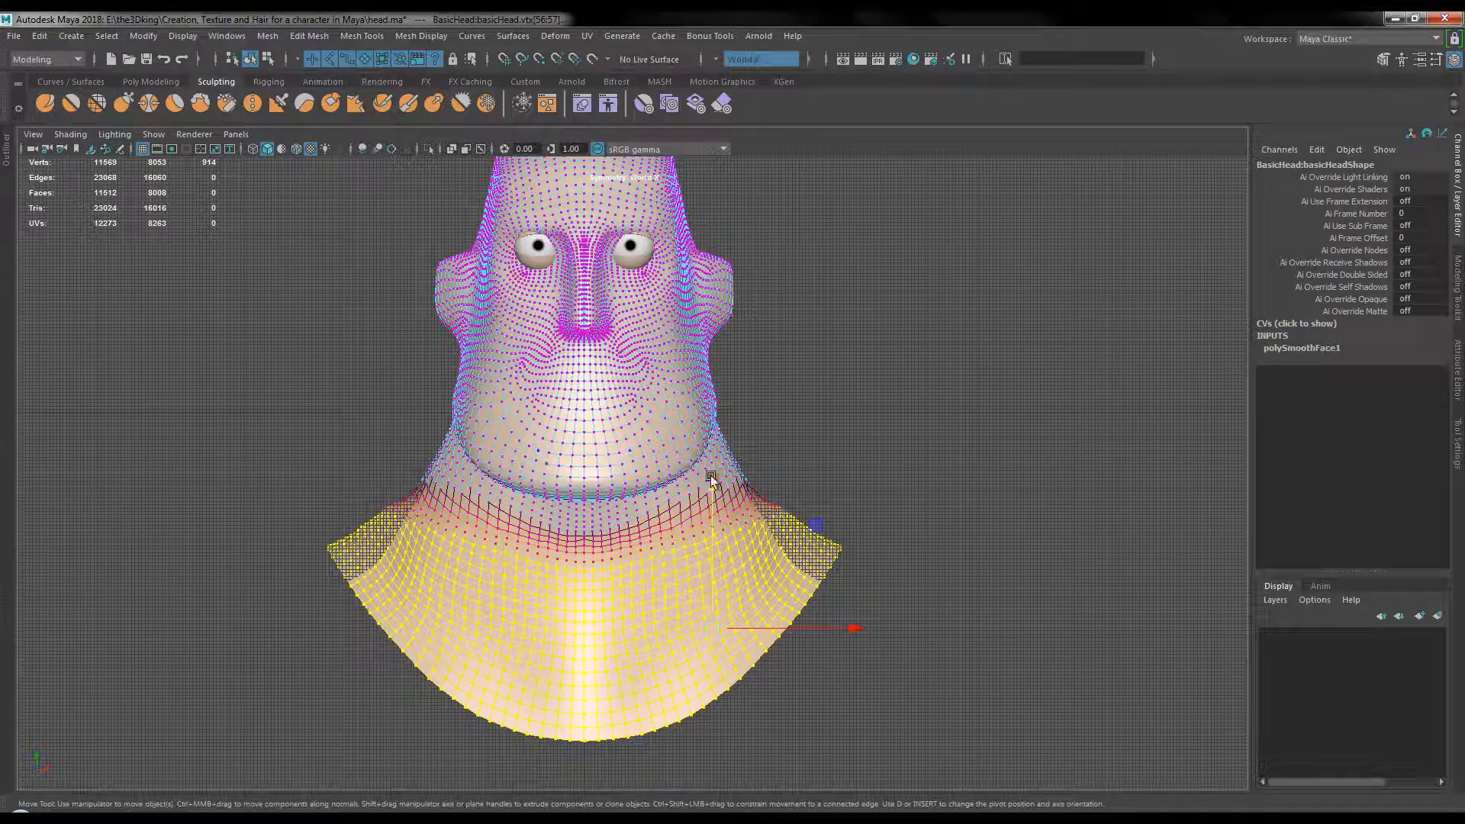
left_click_drag(710, 479, 715, 473)
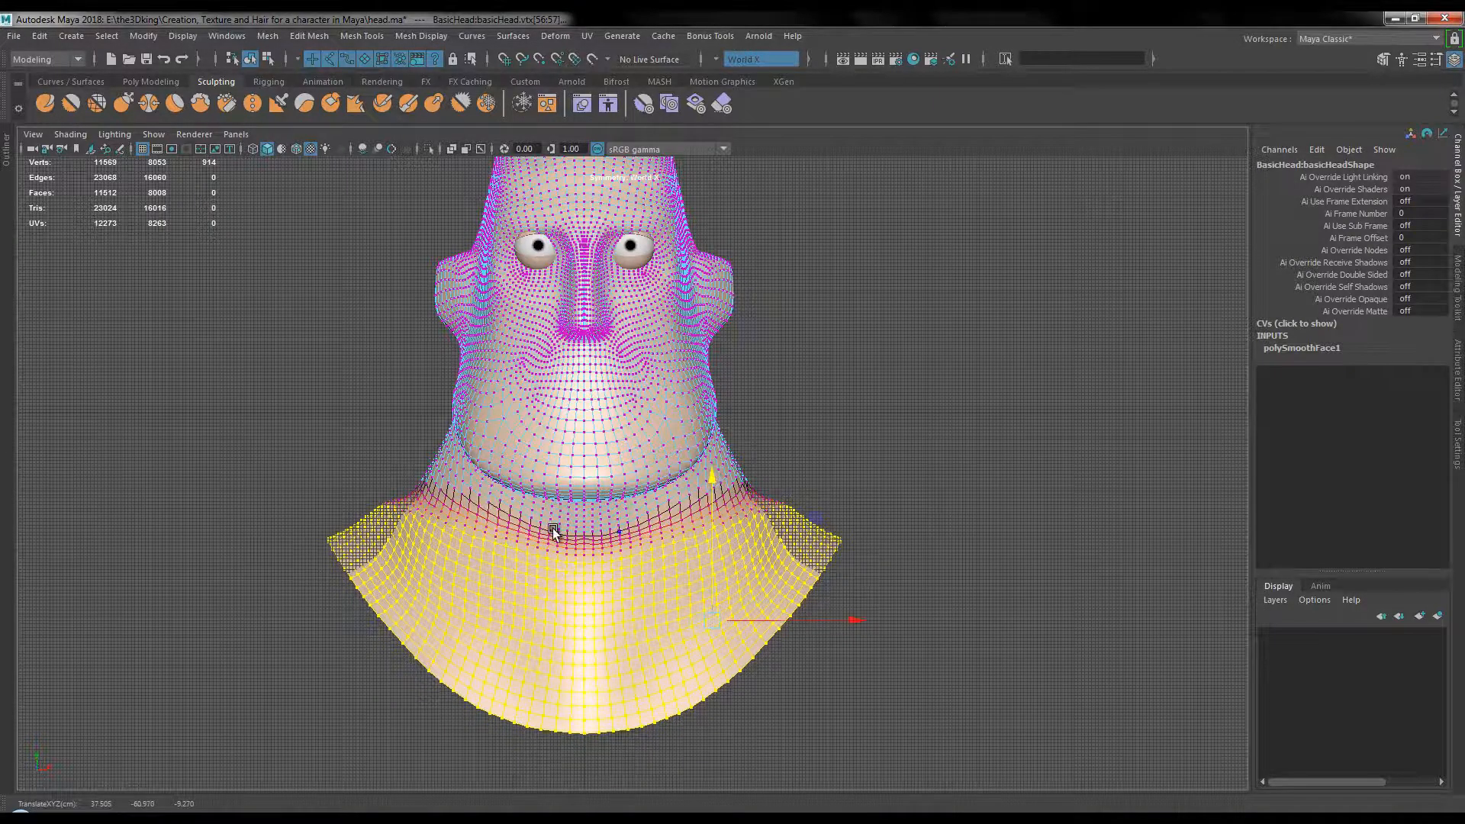
- Replace the shoulder selection with a lasso selection of the head and upper neck vertices, and lower them to shorten the neck
key("q")
left_click_drag(427, 427, 472, 429)
left_click(352, 454)
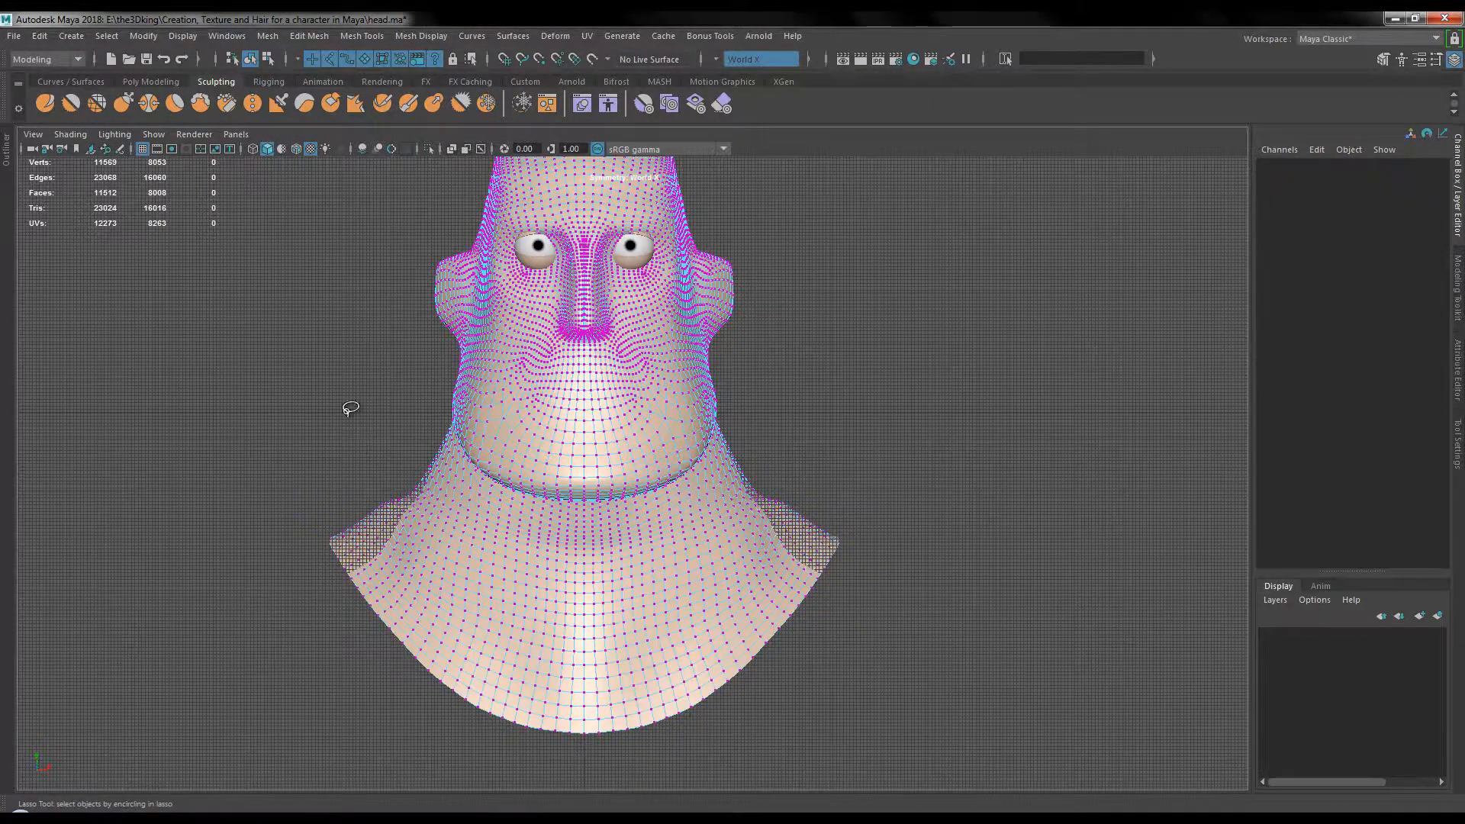
right_click_drag(683, 418, 671, 399, "alt")
middle_click_drag(671, 399, 626, 448, "alt")
right_click_drag(672, 450, 661, 440, "alt")
mouse_move(612, 418)
middle_mouse_down("alt")
mouse_move(636, 407)
mouse_move(595, 369)
mouse_move(633, 374)
middle_mouse_up("alt")
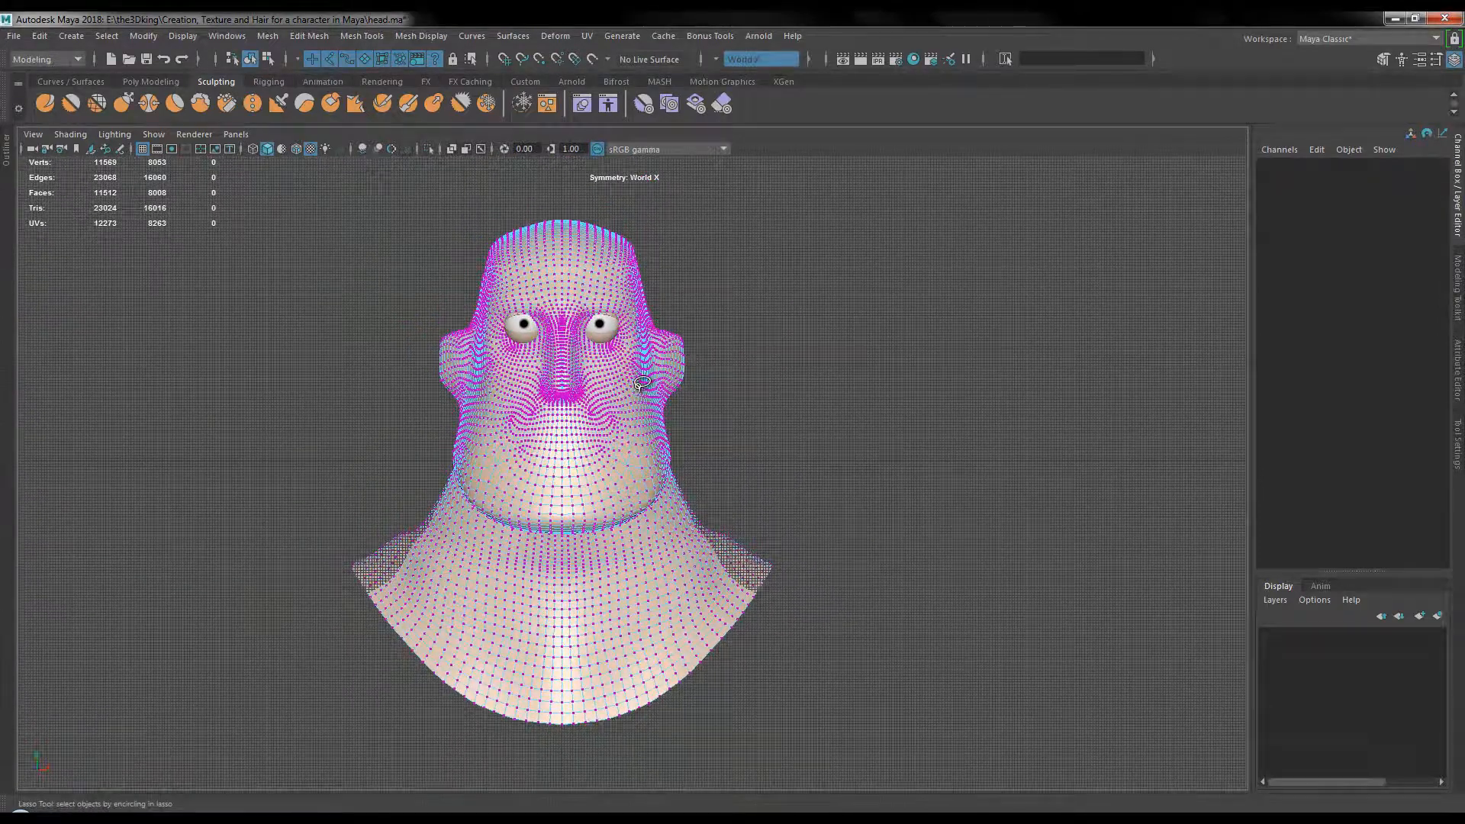
left_click_drag(549, 187, 419, 356)
mouse_move(491, 521)
left_mouse_down()
mouse_move(562, 538)
mouse_move(654, 523)
mouse_move(706, 439)
left_mouse_up()
key("w")
scroll(598, 350, "up", 1)
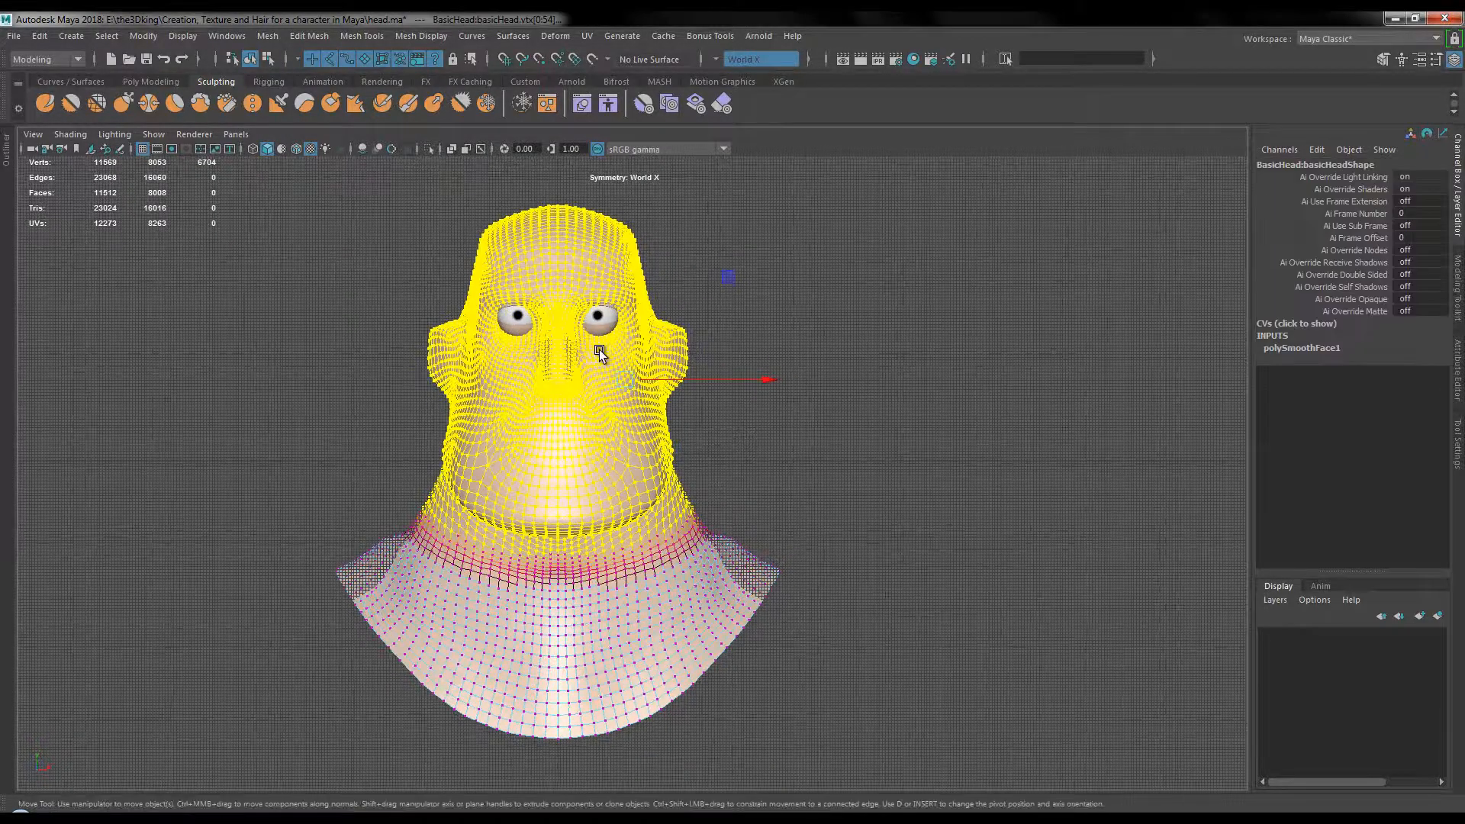
left_click_drag(624, 240, 624, 249)
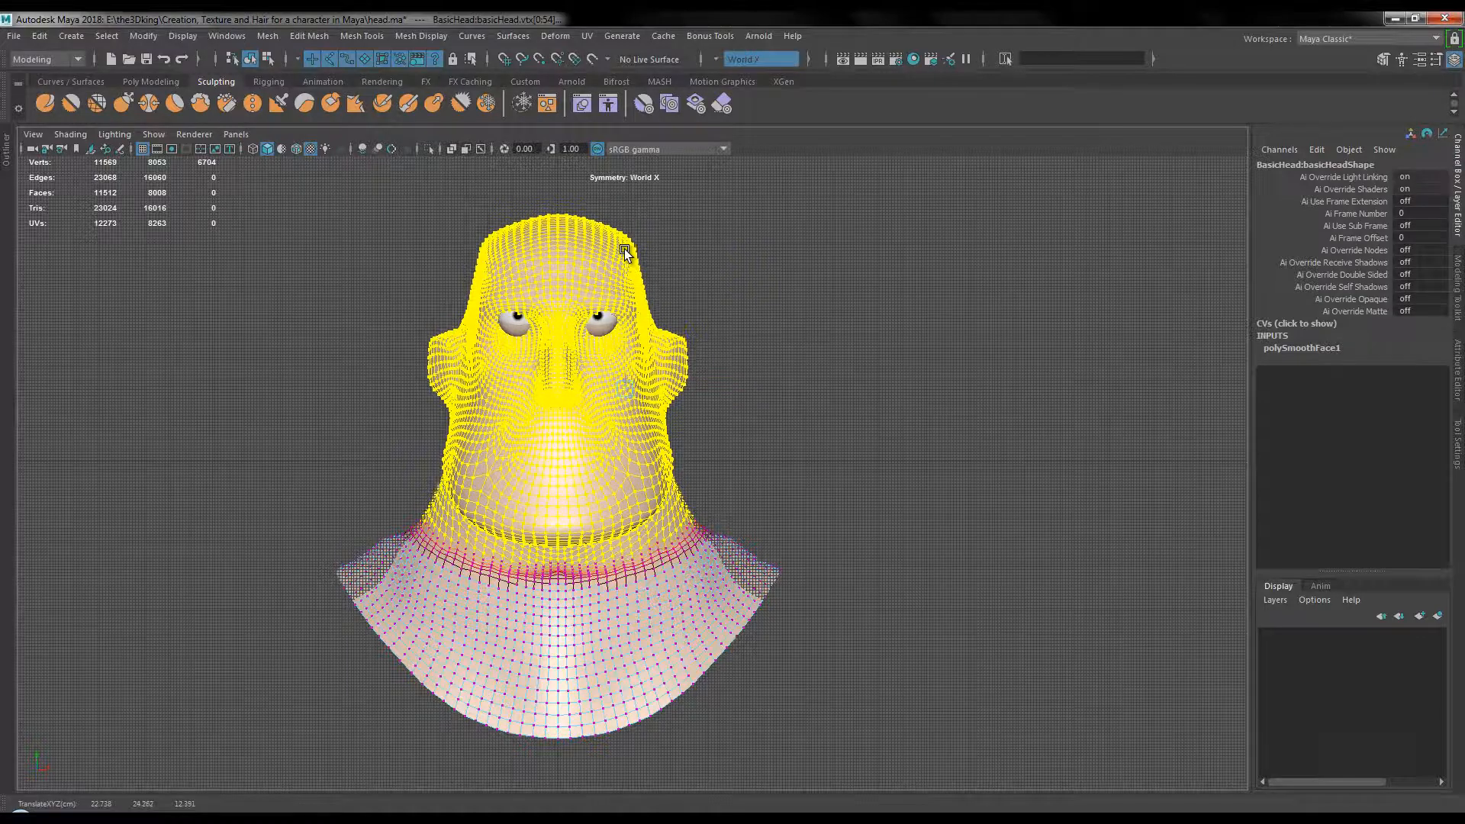
- Return to the perspective view, switch the head mesh from vertex to object mode, and clear the selection
key("space")
left_click_drag(828, 422, 717, 416)
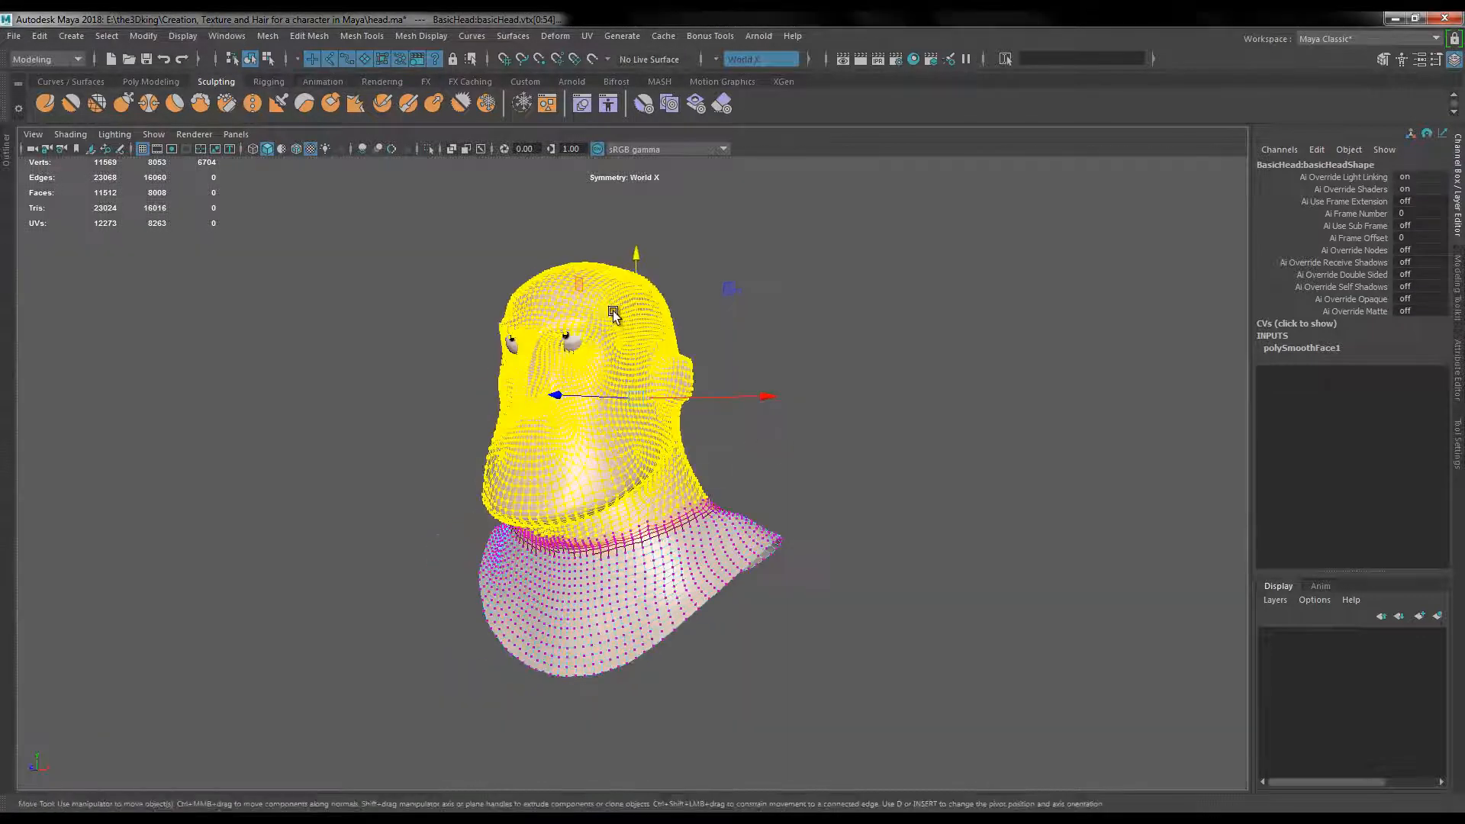
right_click_drag(611, 303, 679, 286)
left_click(731, 431)
right_click_drag(730, 431, 821, 432, "alt")
middle_click_drag(736, 420, 823, 475, "alt")
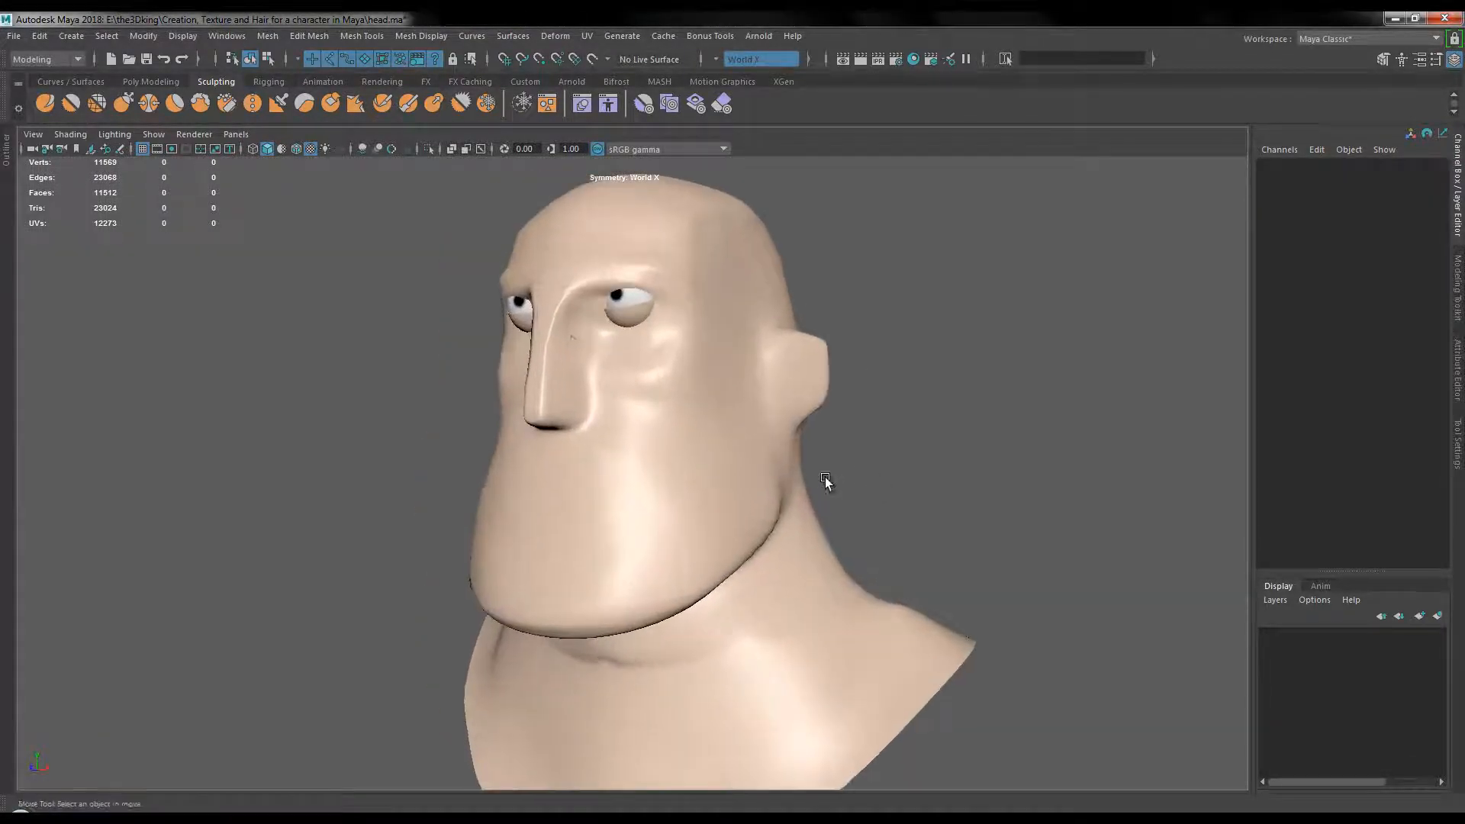
- Select the parent groups of both eyeballs and lower them to a Translate Y of about -9.4 so they fit the eye sockets
left_click_drag(555, 334, 640, 383, "alt")
right_click_drag(641, 383, 662, 430, "alt")
left_click(665, 431)
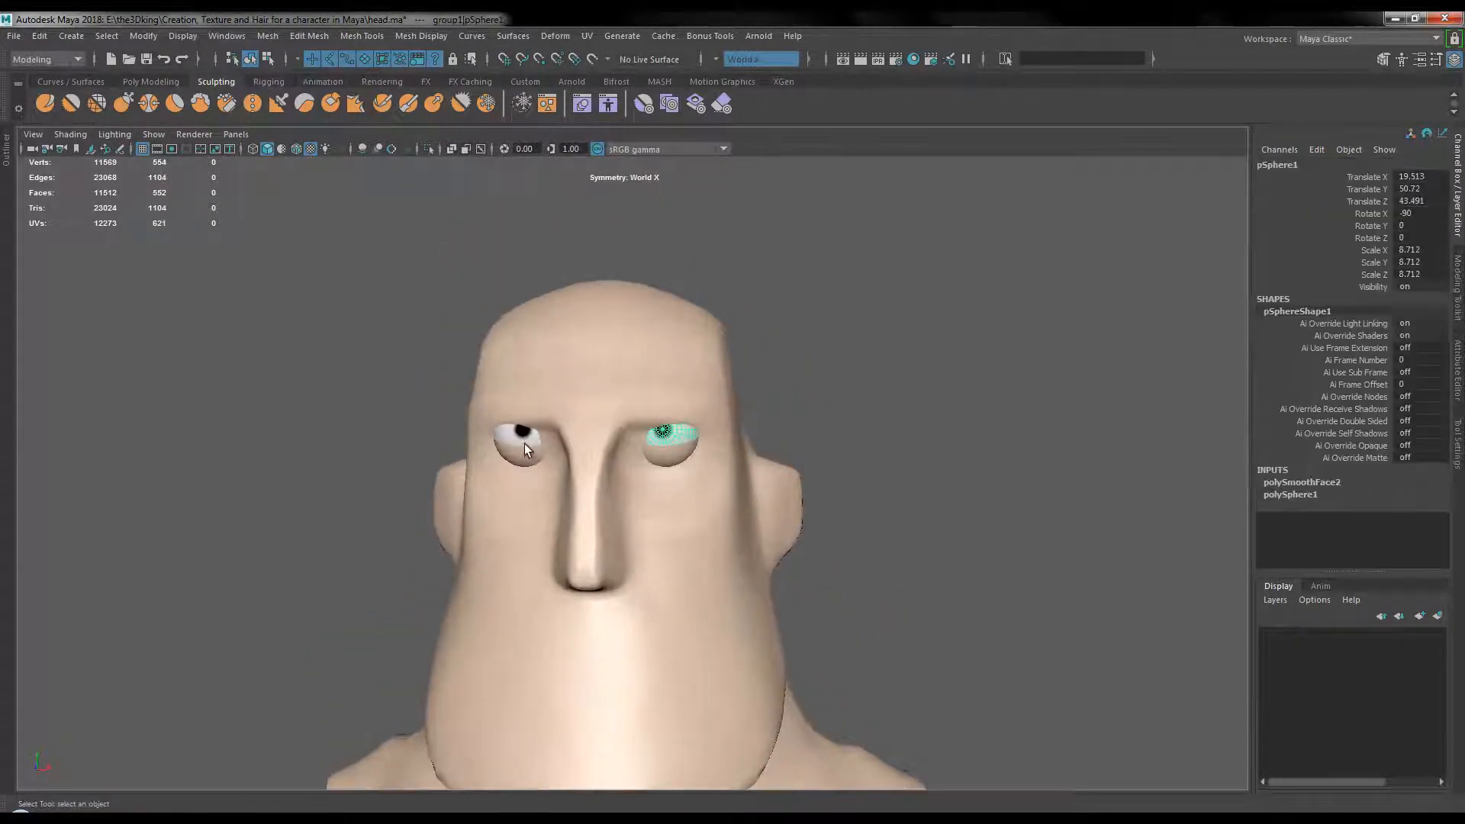
left_click(523, 437, "shift")
left_click_drag(944, 490, 792, 390, "alt")
key("w")
key("Up")
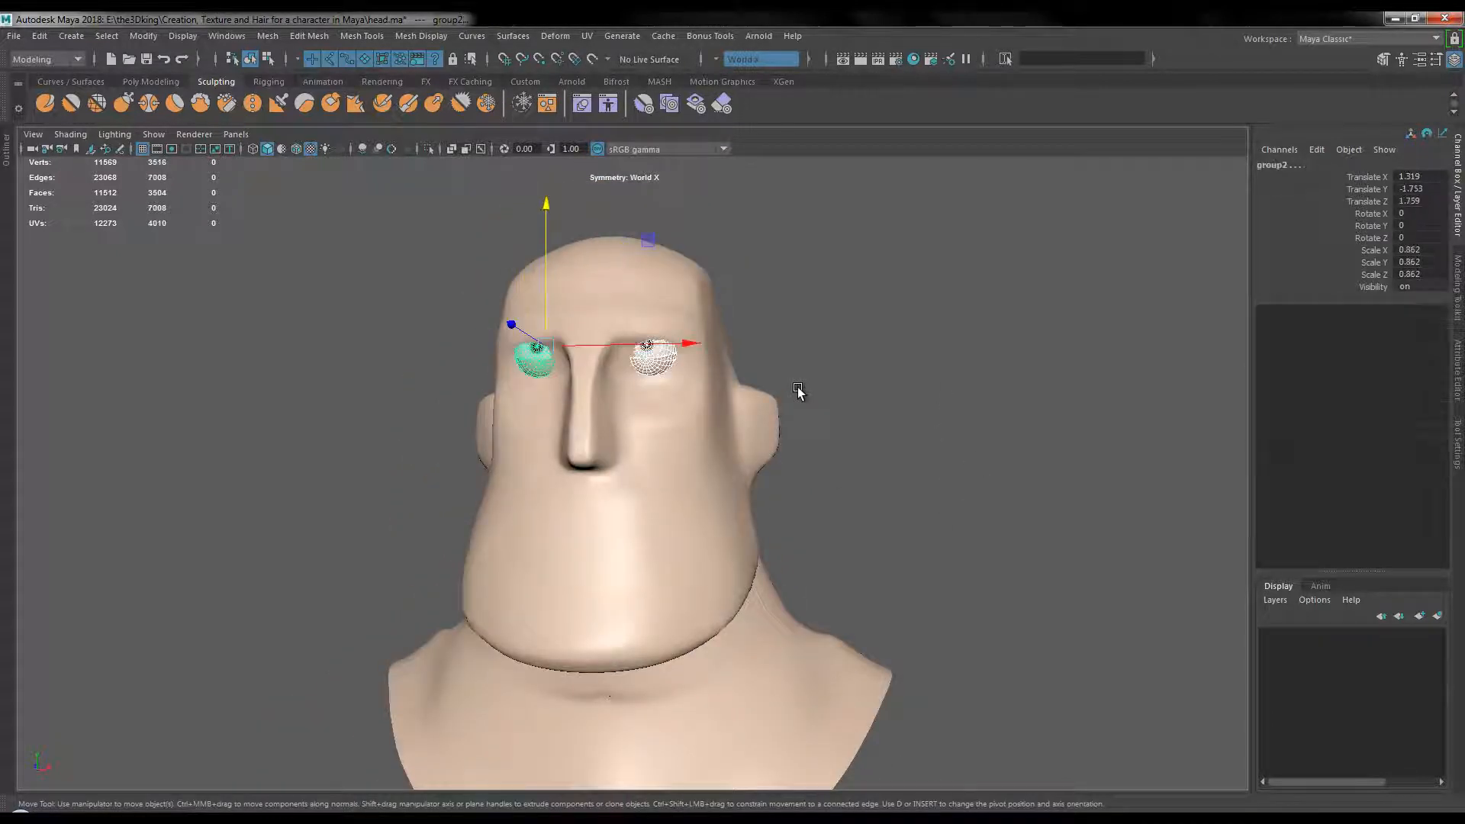
left_click_drag(797, 391, 643, 290, "alt")
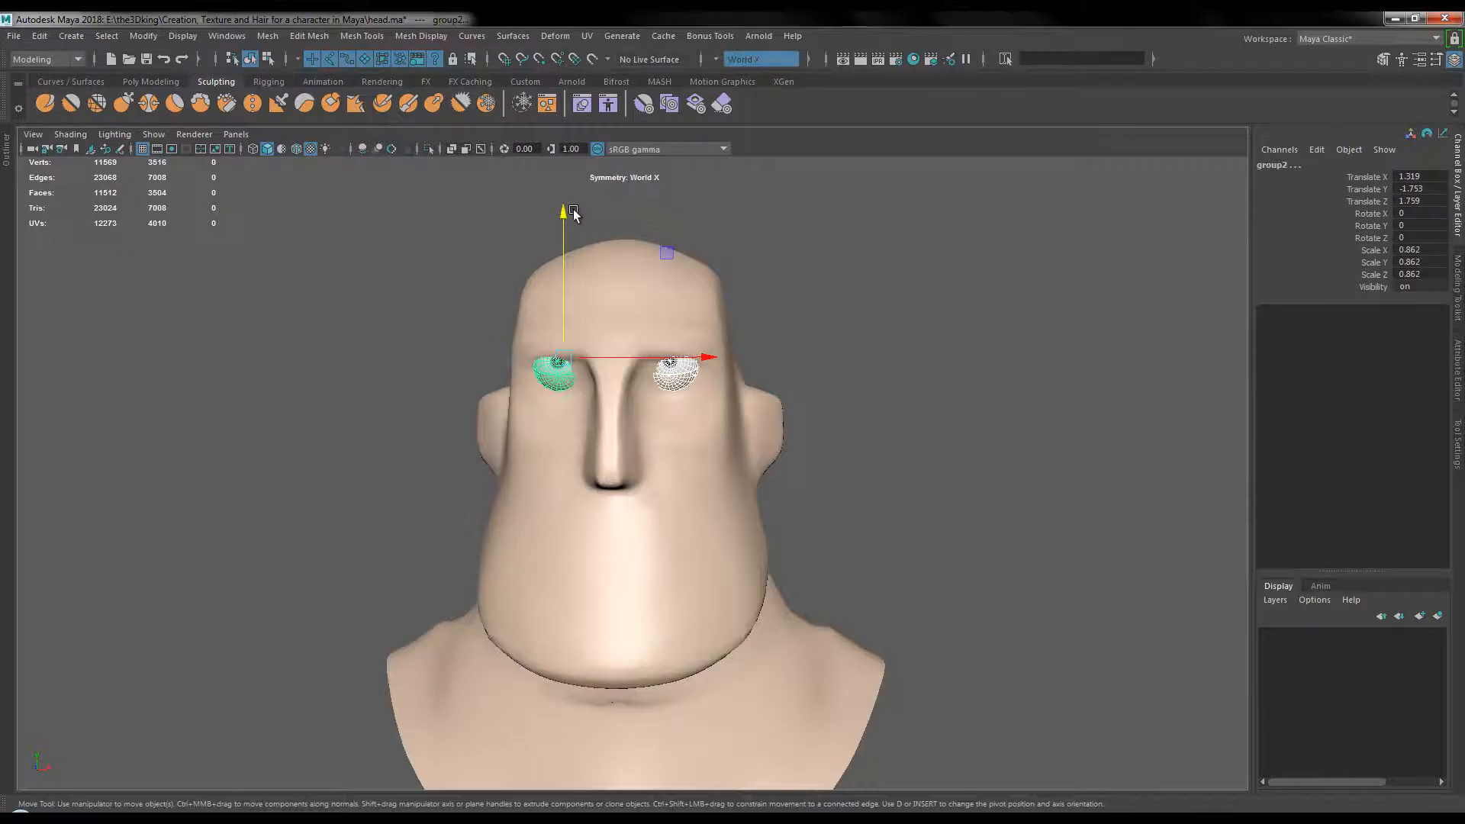
left_click_drag(562, 207, 560, 240)
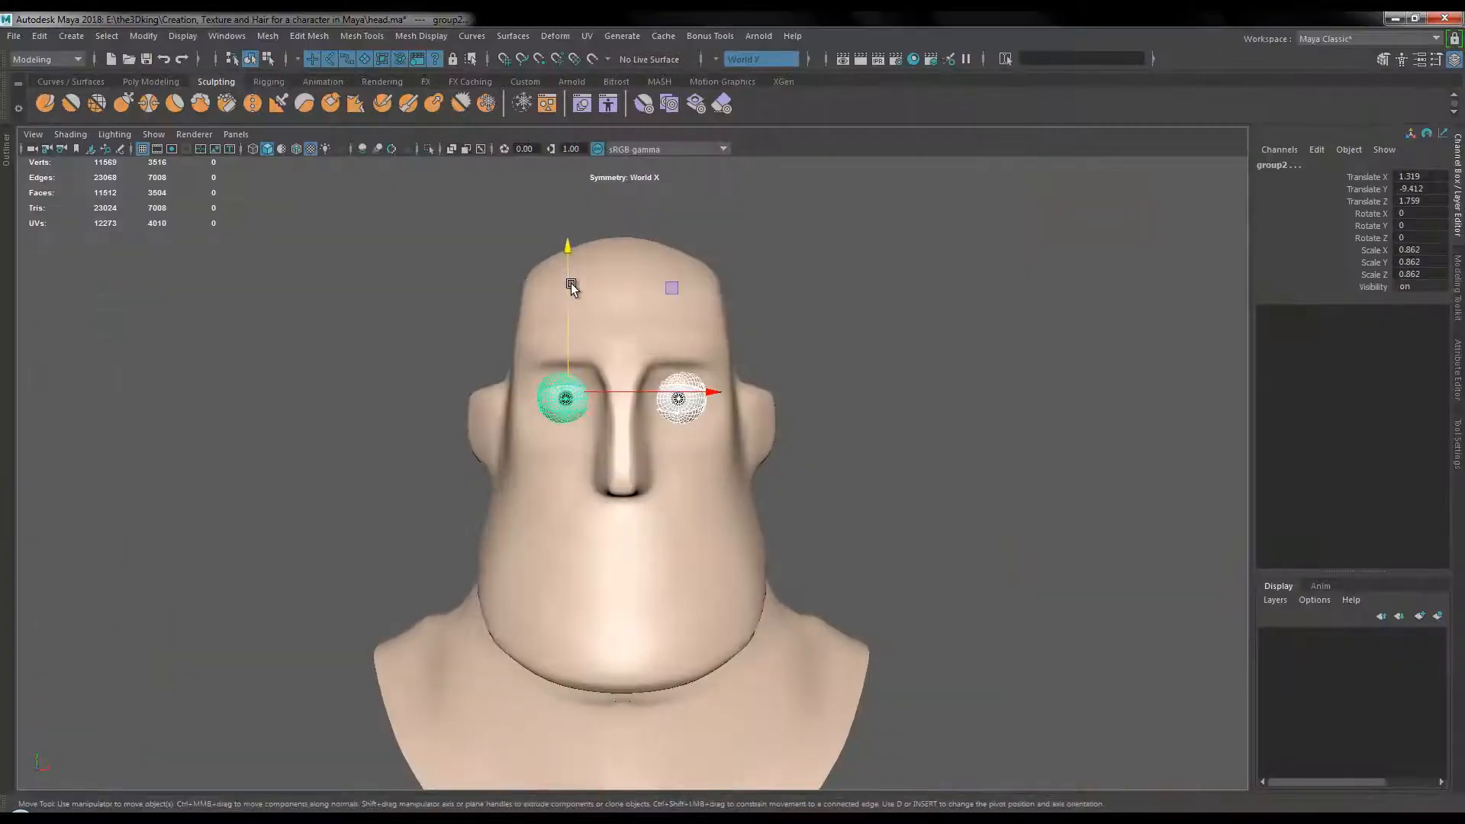
left_click(987, 468)
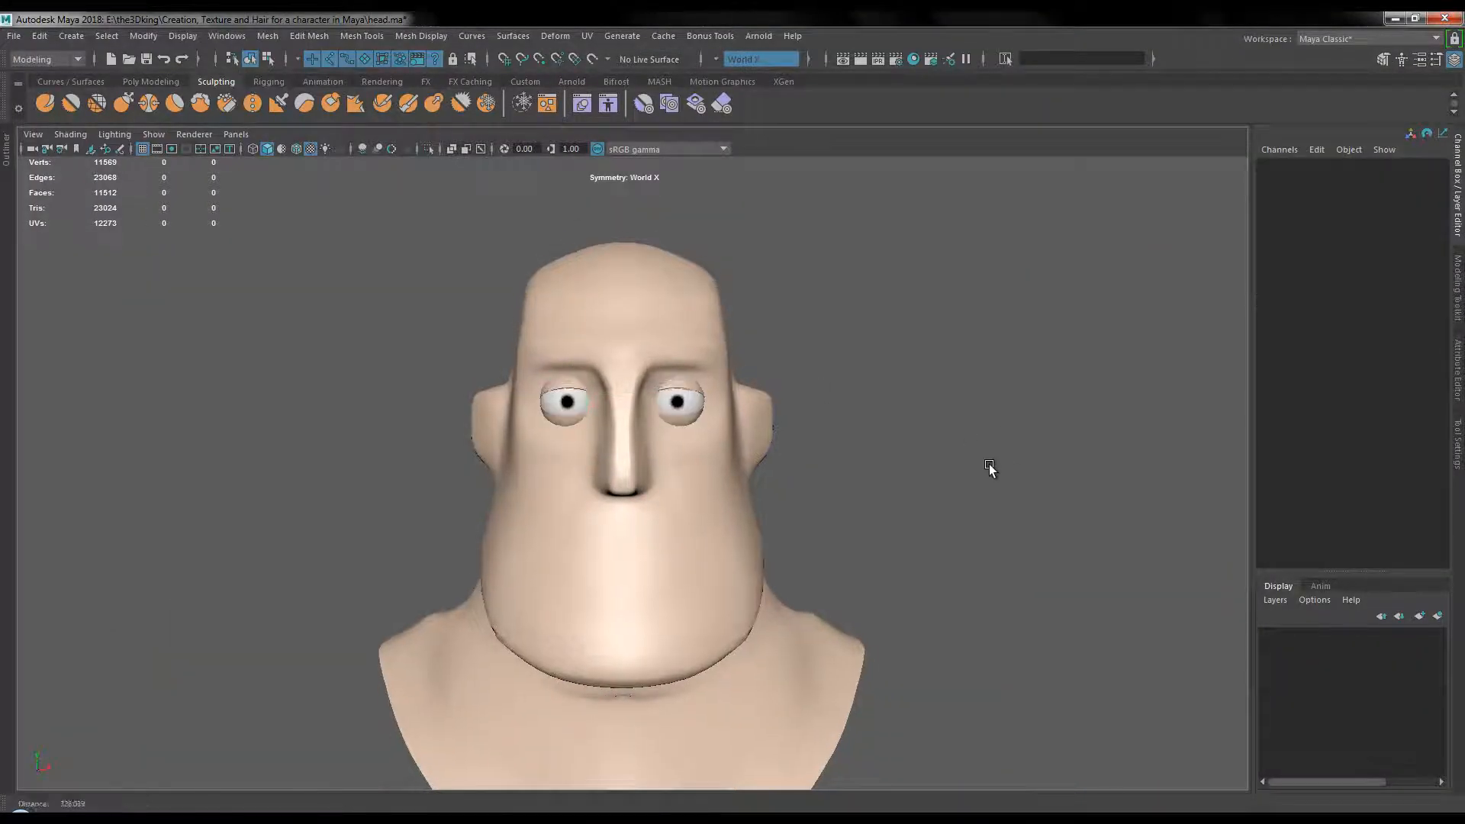
- Select the head mesh and smooth the front of the neck and shoulders using the Sculpt Tool with a resized brush
left_click_drag(987, 468, 963, 525, "alt")
middle_click_drag(762, 569, 766, 533, "alt")
left_click(718, 433)
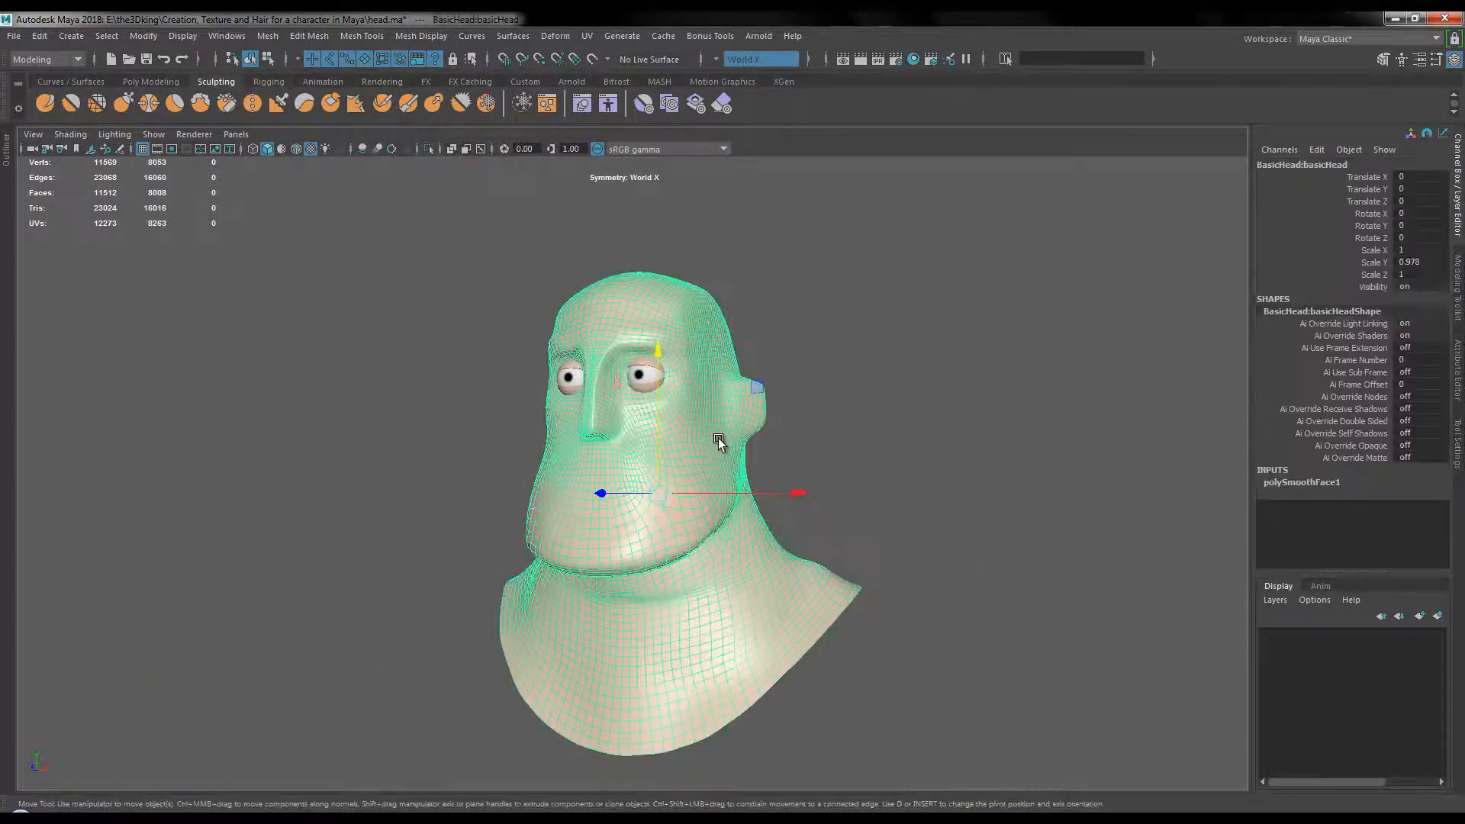
right_click_drag(718, 427, 630, 406, "shift")
right_click_drag(654, 518, 727, 634, "alt")
middle_click_drag(727, 633, 729, 522, "alt")
left_click_drag(728, 522, 653, 526, "alt")
key("b")
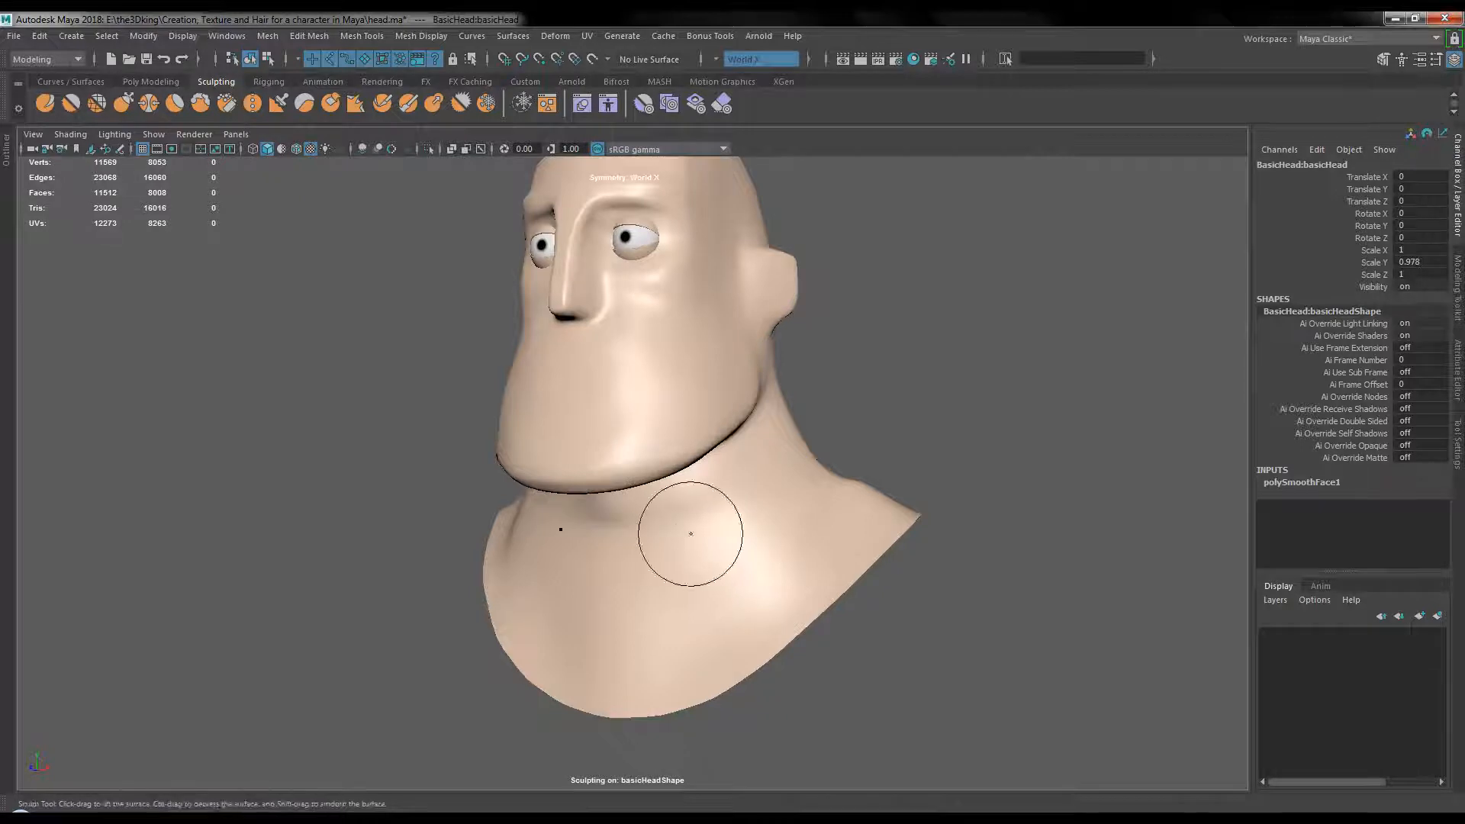
mouse_move(687, 530)
left_mouse_down("alt")
mouse_move(739, 524)
mouse_move(677, 530)
left_mouse_up("alt")
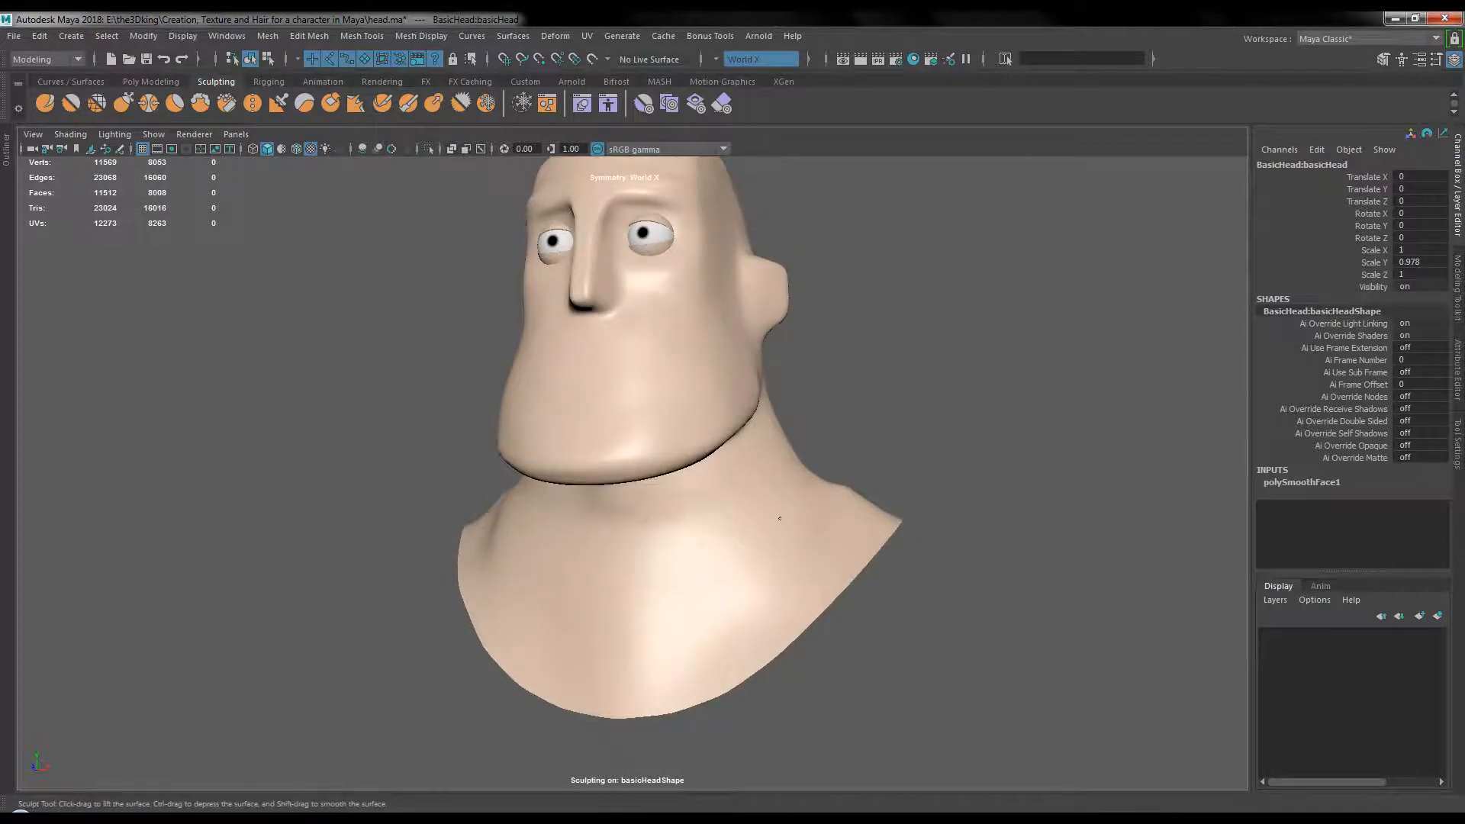
left_click_drag(834, 534, 701, 552, "alt")
- Smooth the neck-to-shoulder transition around the side and back with the Sculpt Tool, and review the shape from several angles
left_click_drag(860, 507, 818, 565, "alt")
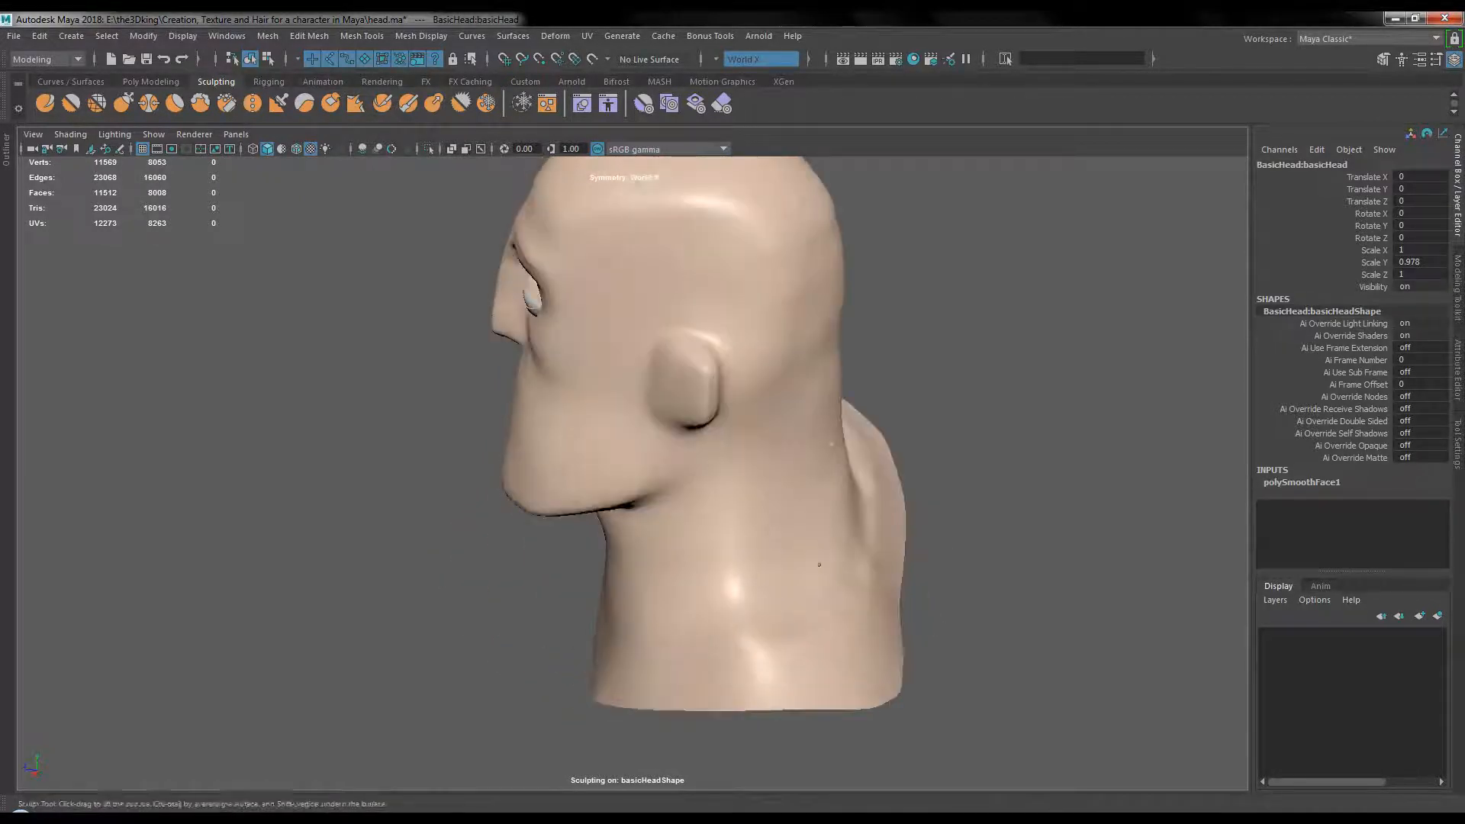
left_click_drag(739, 624, 754, 604, "alt")
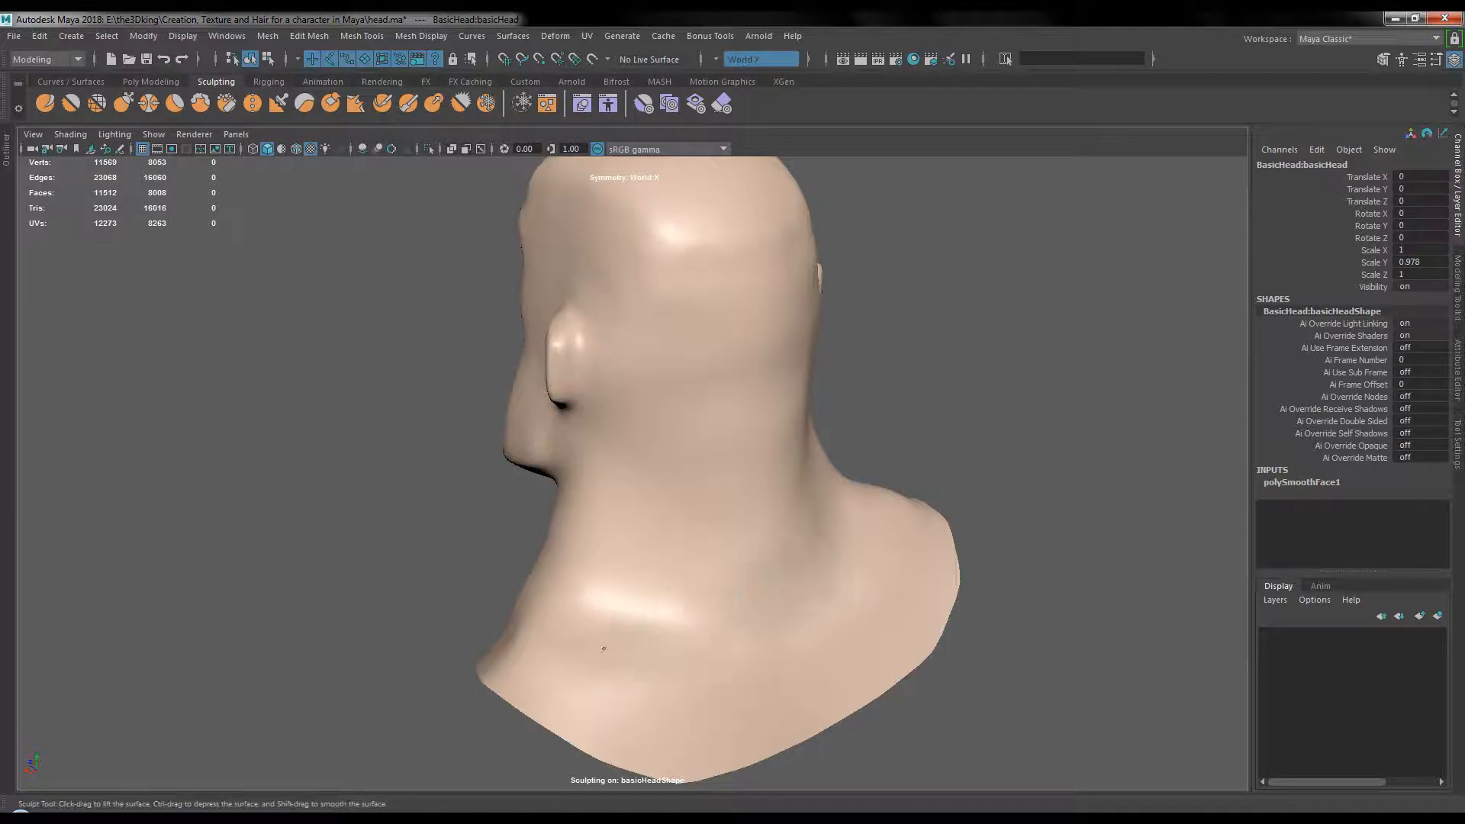
left_click_drag(650, 533, 630, 491, "alt")
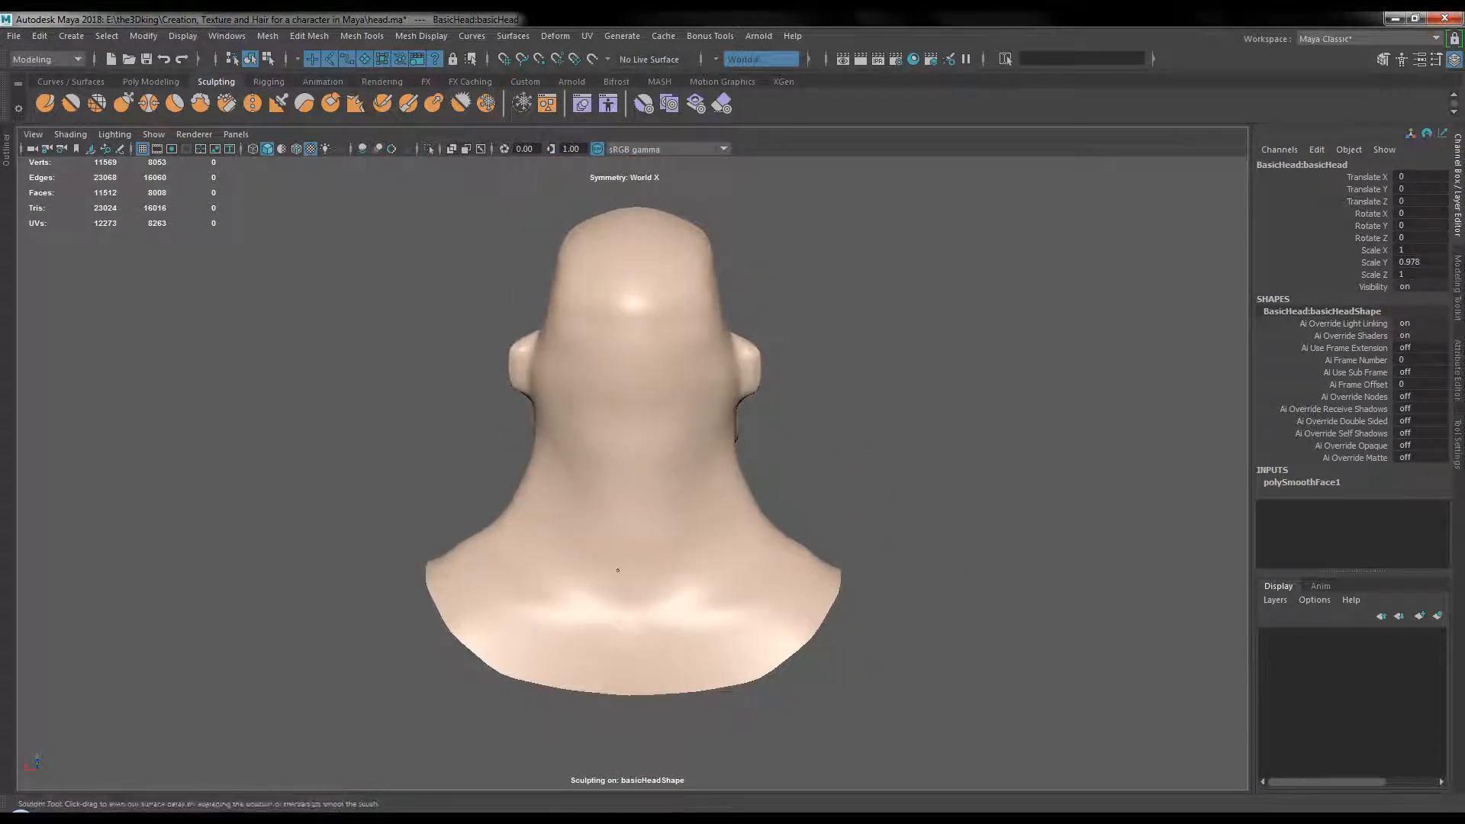
mouse_move(770, 569)
left_mouse_down("alt")
mouse_move(677, 563)
mouse_move(732, 517)
left_mouse_up("alt")
mouse_move(674, 577)
left_mouse_down("alt")
mouse_move(801, 565)
mouse_move(599, 490)
left_mouse_up("alt")
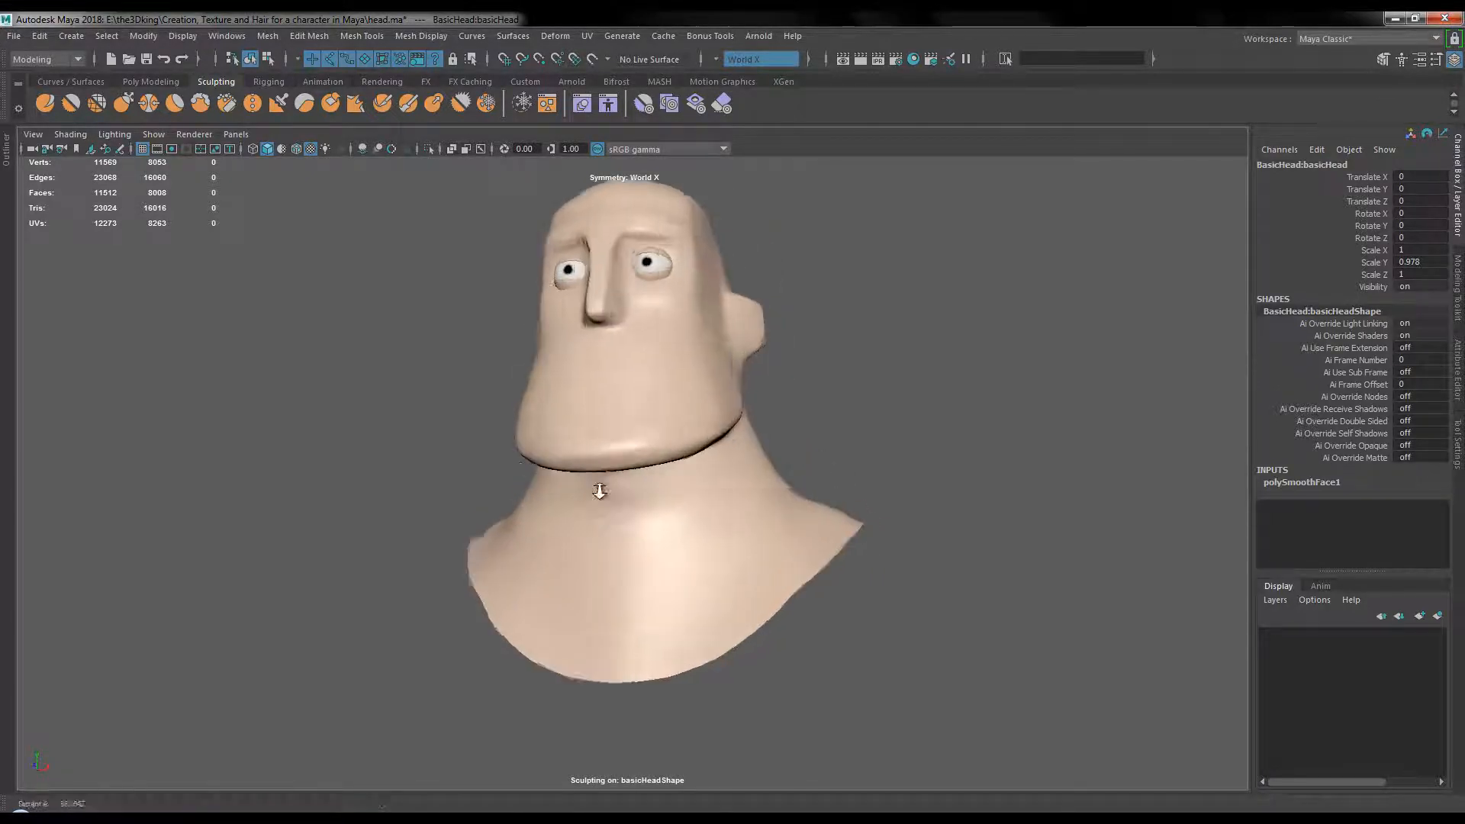
right_click_drag(598, 491, 732, 517, "alt")
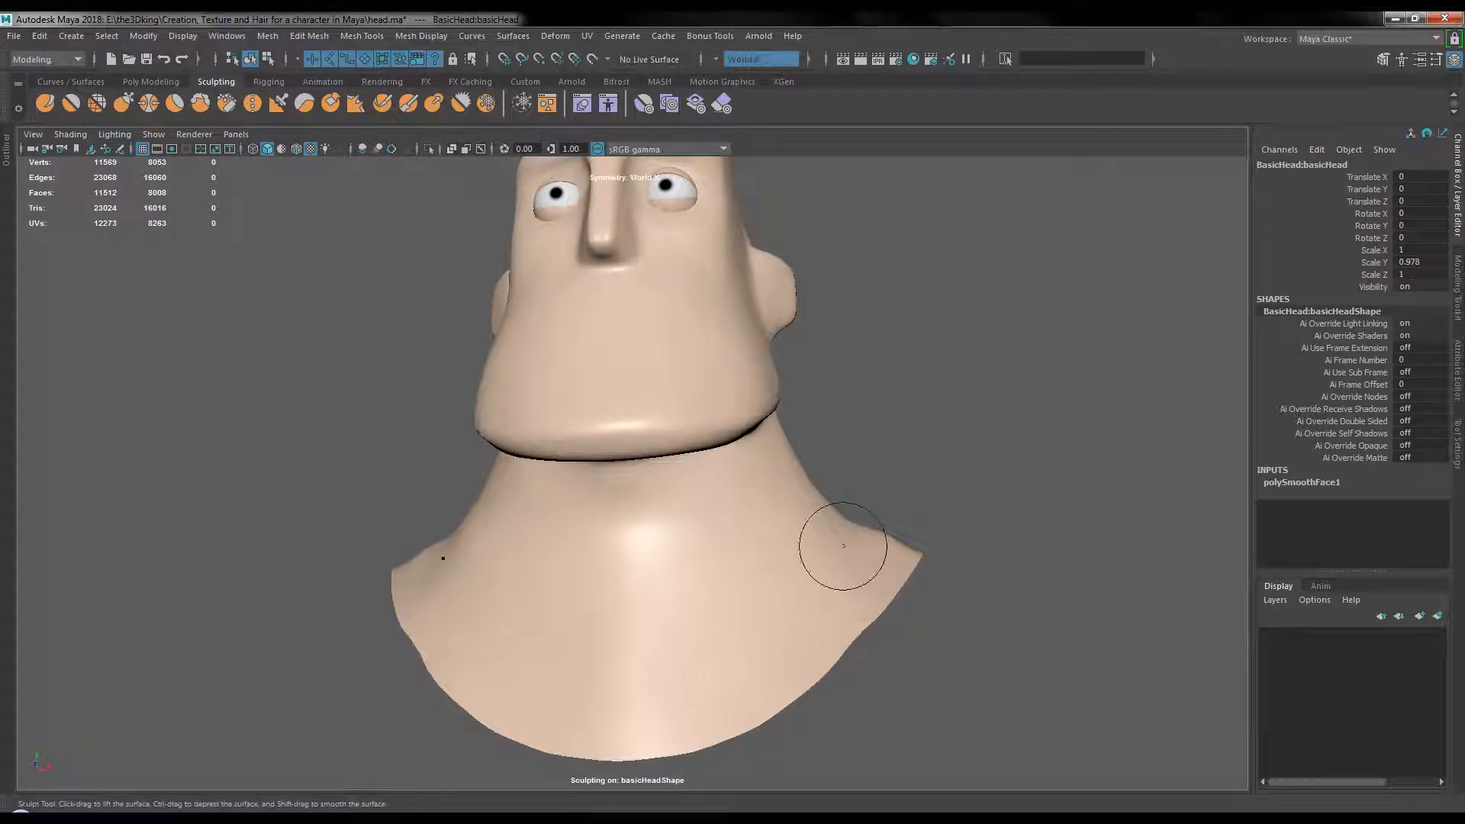
left_click_drag(843, 547, 796, 514, "alt")
left_click_drag(941, 521, 840, 469, "alt")
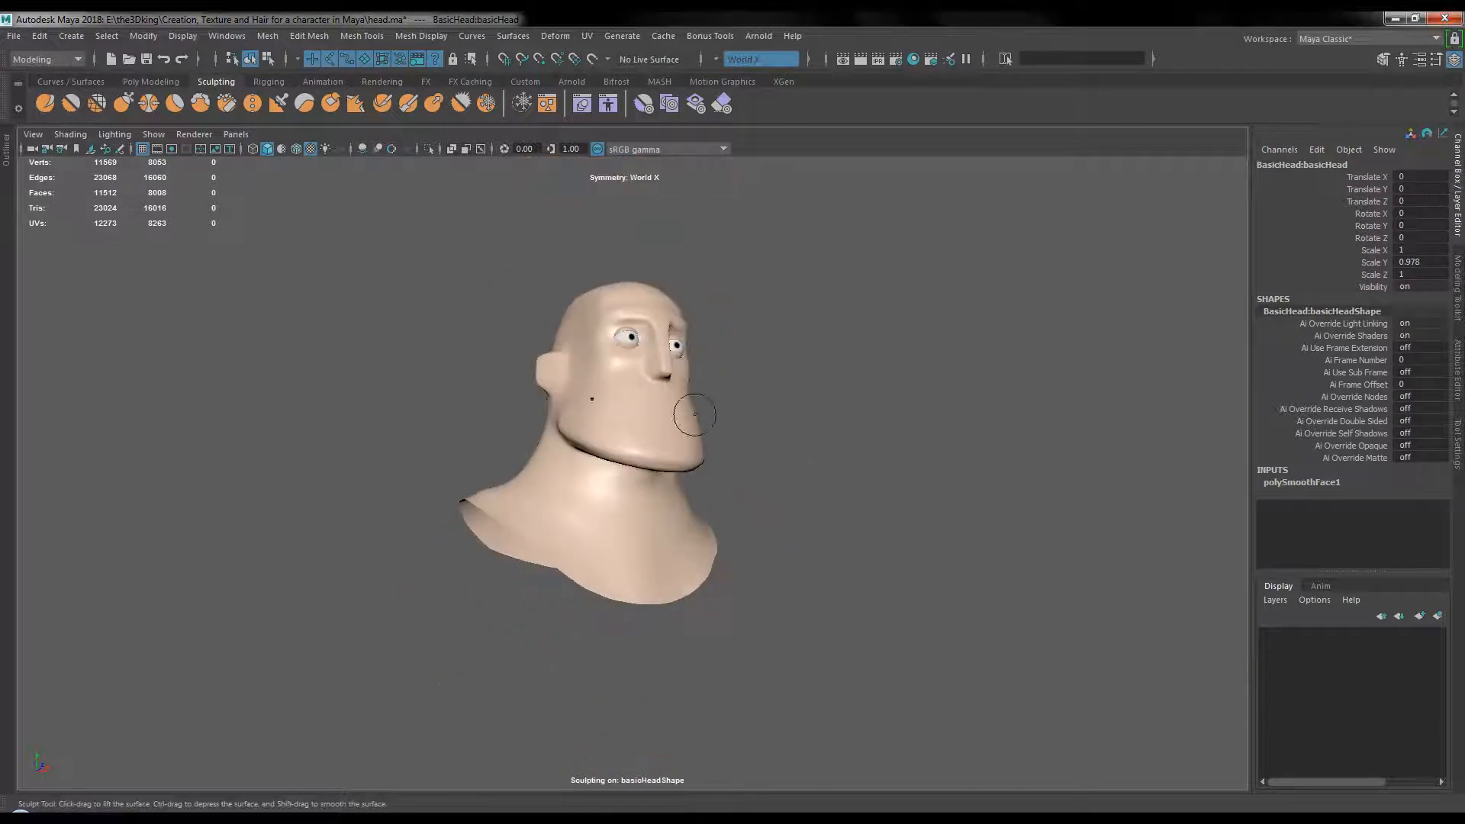
- Leave the sculpting mode, deselect the head, and examine the neck and face proportions from the front and sides
key("w")
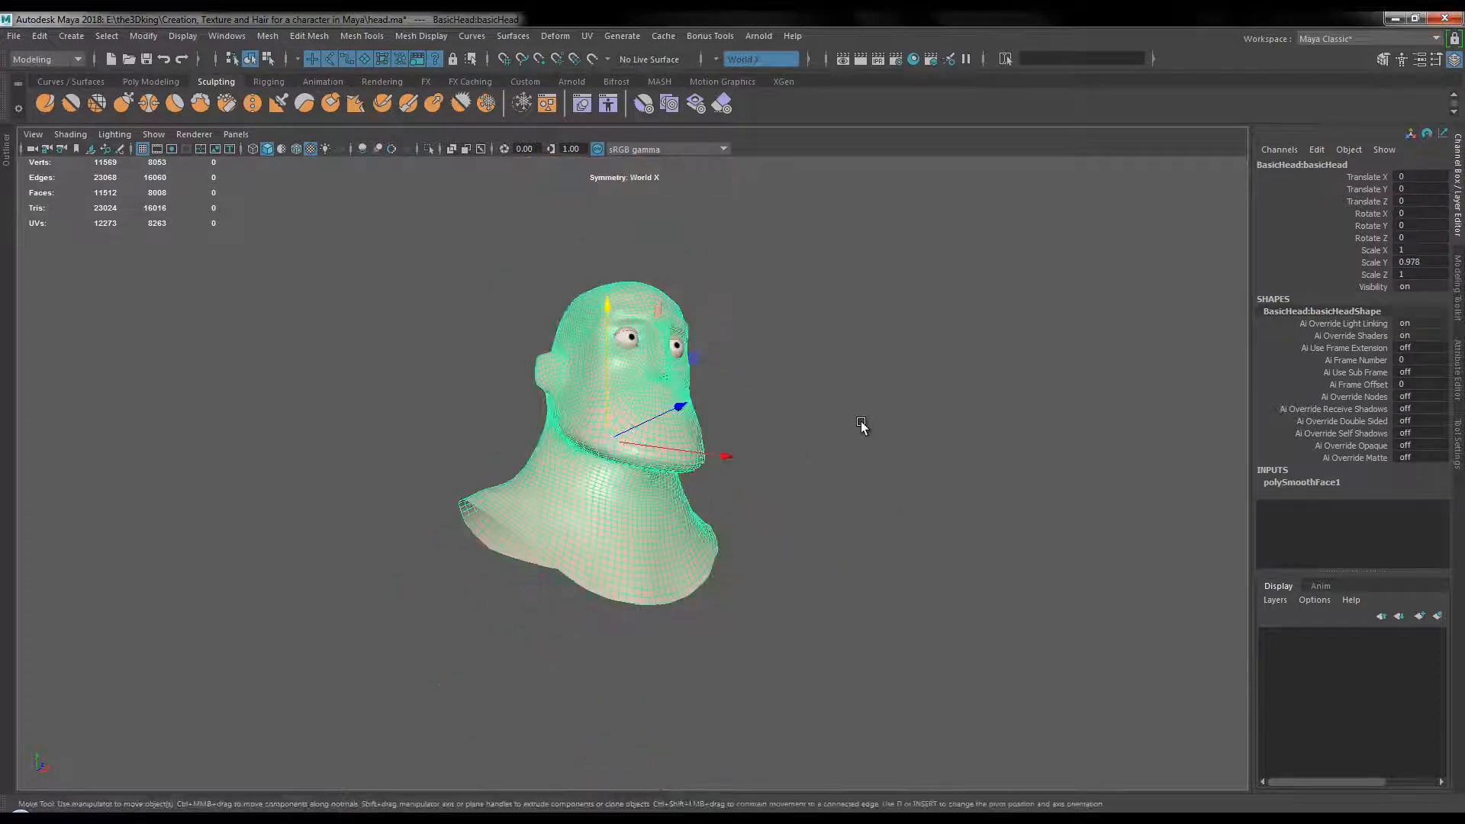
left_click_drag(860, 421, 868, 370, "alt")
left_click(869, 370)
mouse_move(827, 458)
left_mouse_down("alt")
mouse_move(921, 478)
mouse_move(694, 465)
mouse_move(789, 461)
mouse_move(752, 446)
mouse_move(774, 441)
mouse_move(840, 448)
left_mouse_up("alt")
middle_click_drag(840, 448, 758, 450, "alt")
left_click_drag(758, 451, 693, 432, "alt")
right_click_drag(693, 432, 906, 471, "alt")
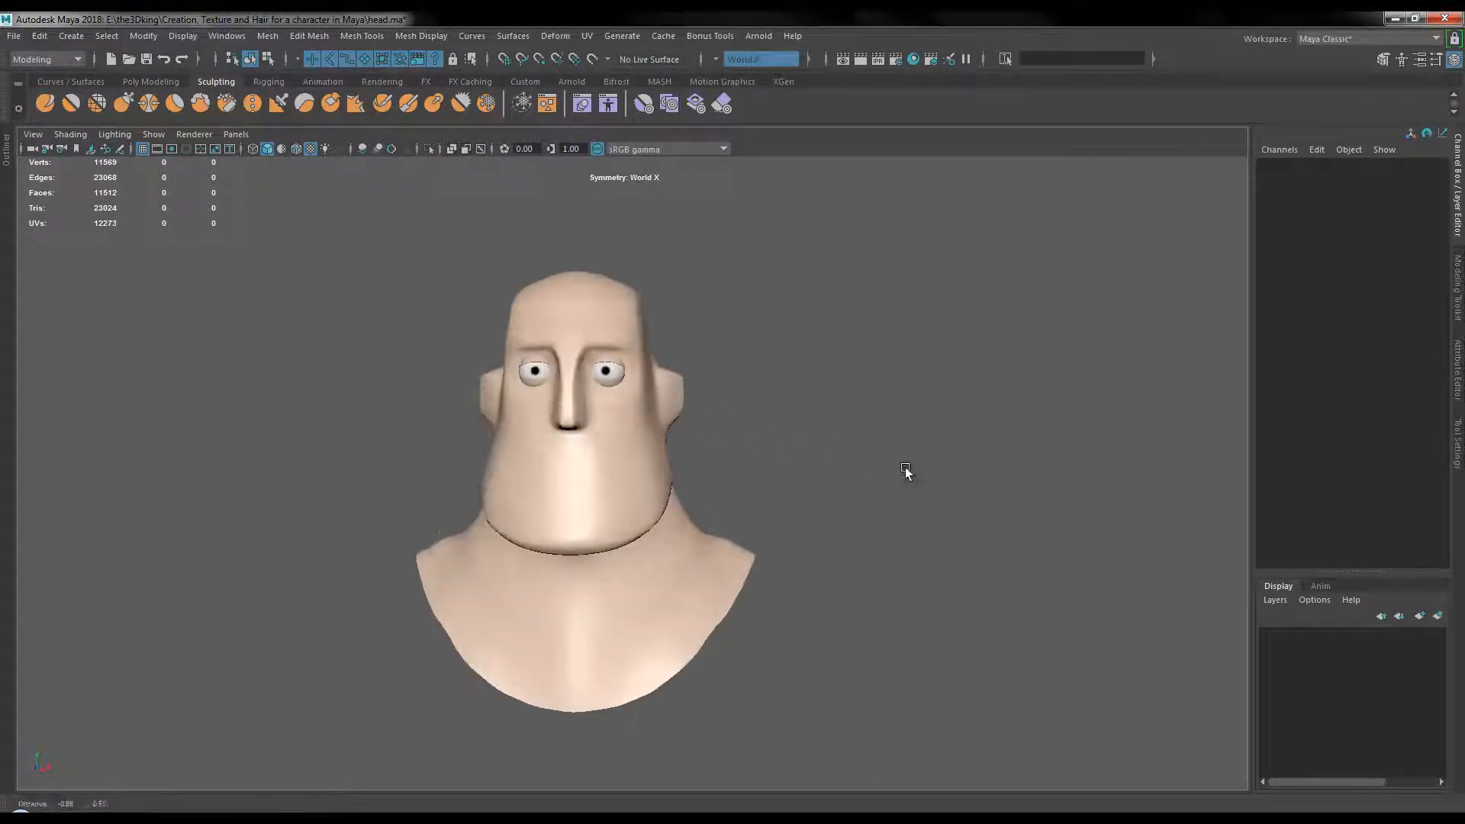
middle_click_drag(706, 437, 729, 411, "alt")
left_click_drag(729, 410, 753, 460, "alt")
- Select the head mesh and reshape the front and sides of the neck using the Grab Tool with an enlarged brush
left_click(698, 444)
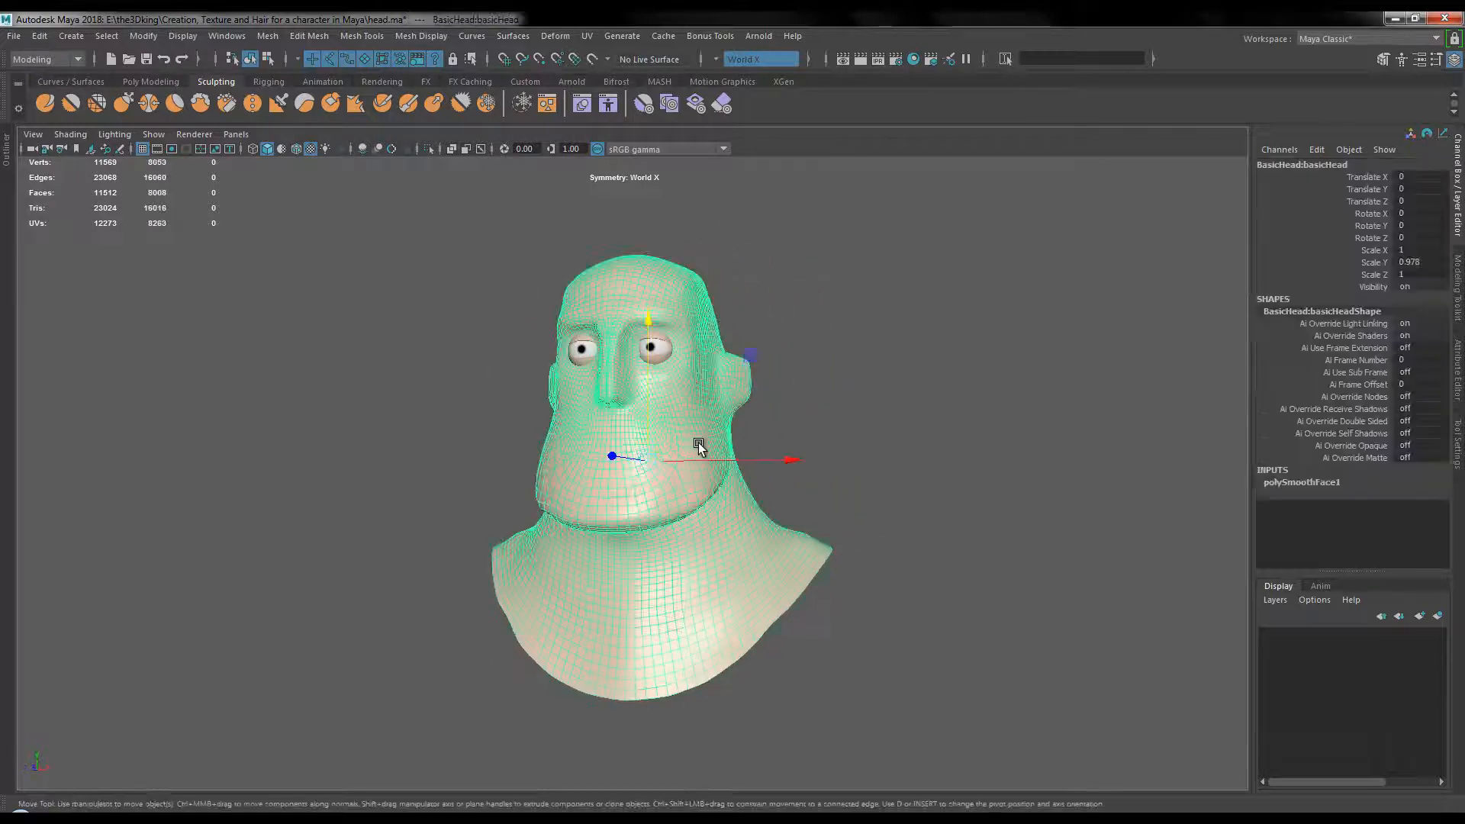
left_click(122, 104)
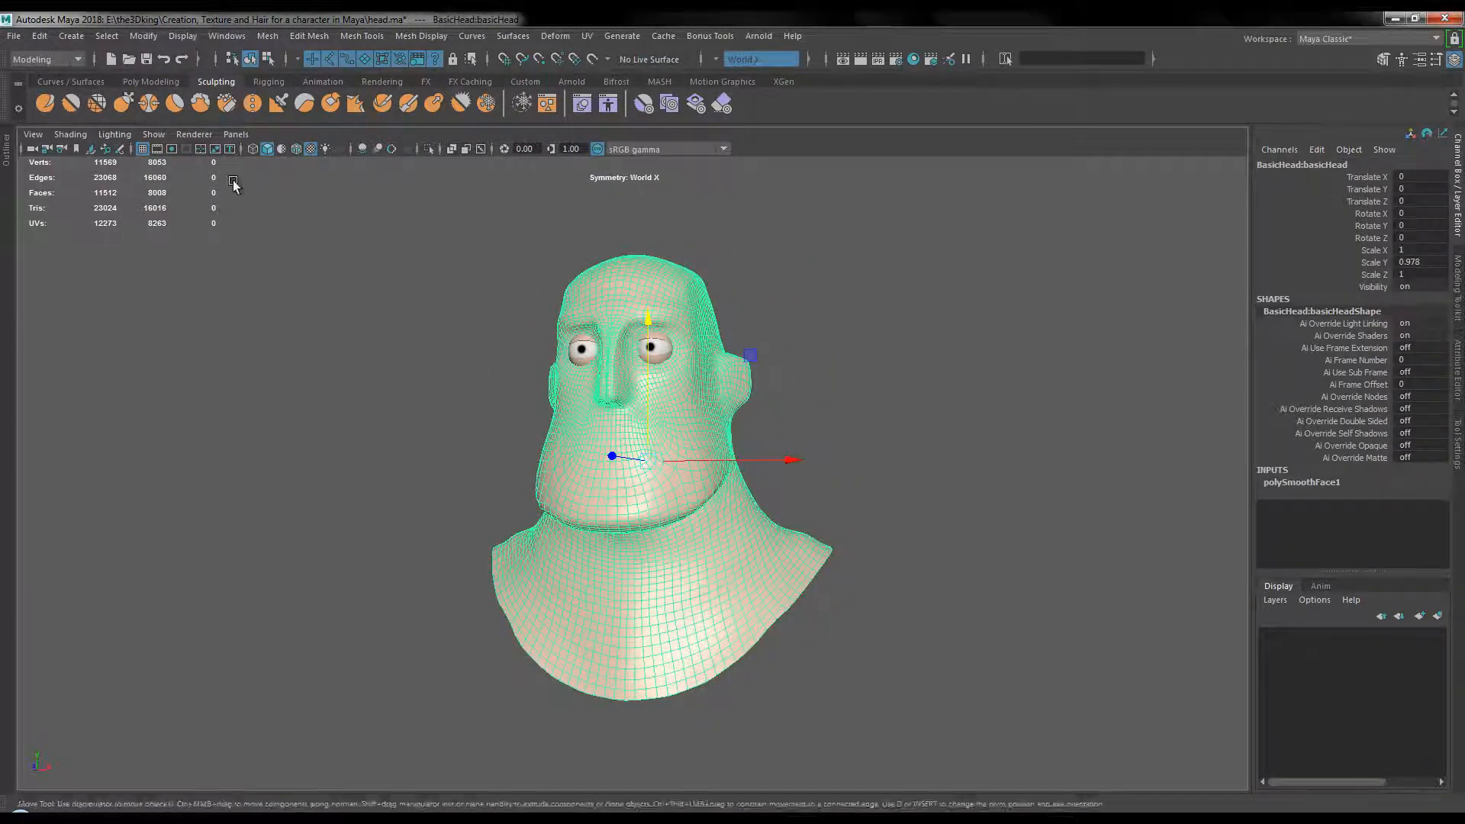
mouse_move(771, 504)
left_mouse_down("alt")
mouse_move(688, 510)
mouse_move(721, 504)
mouse_move(746, 542)
mouse_move(802, 543)
left_mouse_up("alt")
key("b")
middle_click_drag(785, 577, 781, 480, "alt")
left_click_drag(782, 482, 795, 482, "alt")
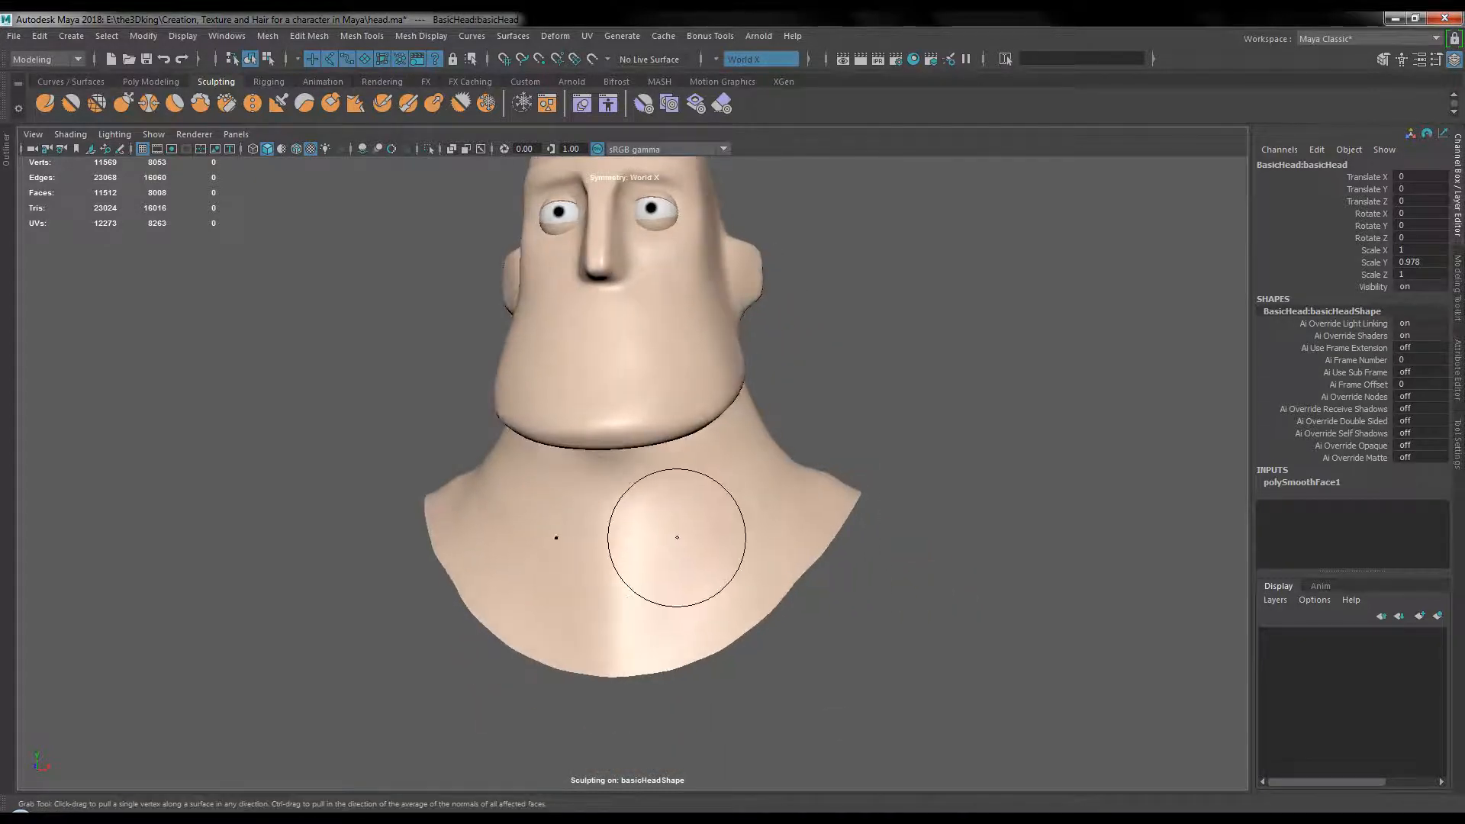
key("b")
left_click_drag(676, 534, 732, 534)
scroll(678, 558, "down", 1)
mouse_move(649, 583)
left_mouse_down("alt")
mouse_move(556, 508)
mouse_move(606, 484)
mouse_move(538, 482)
left_mouse_up("alt")
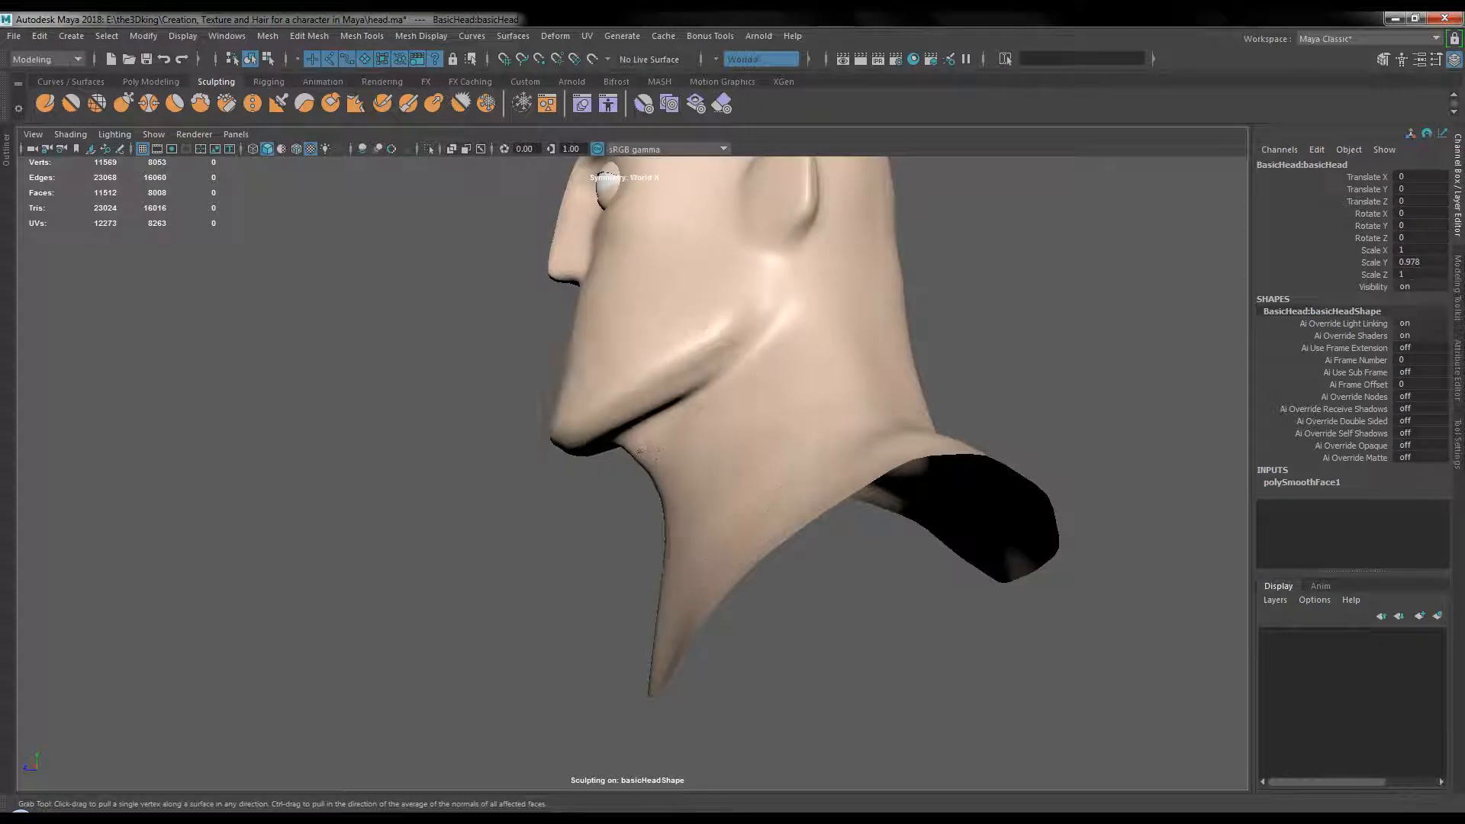
left_click_drag(638, 458, 669, 481, "alt")
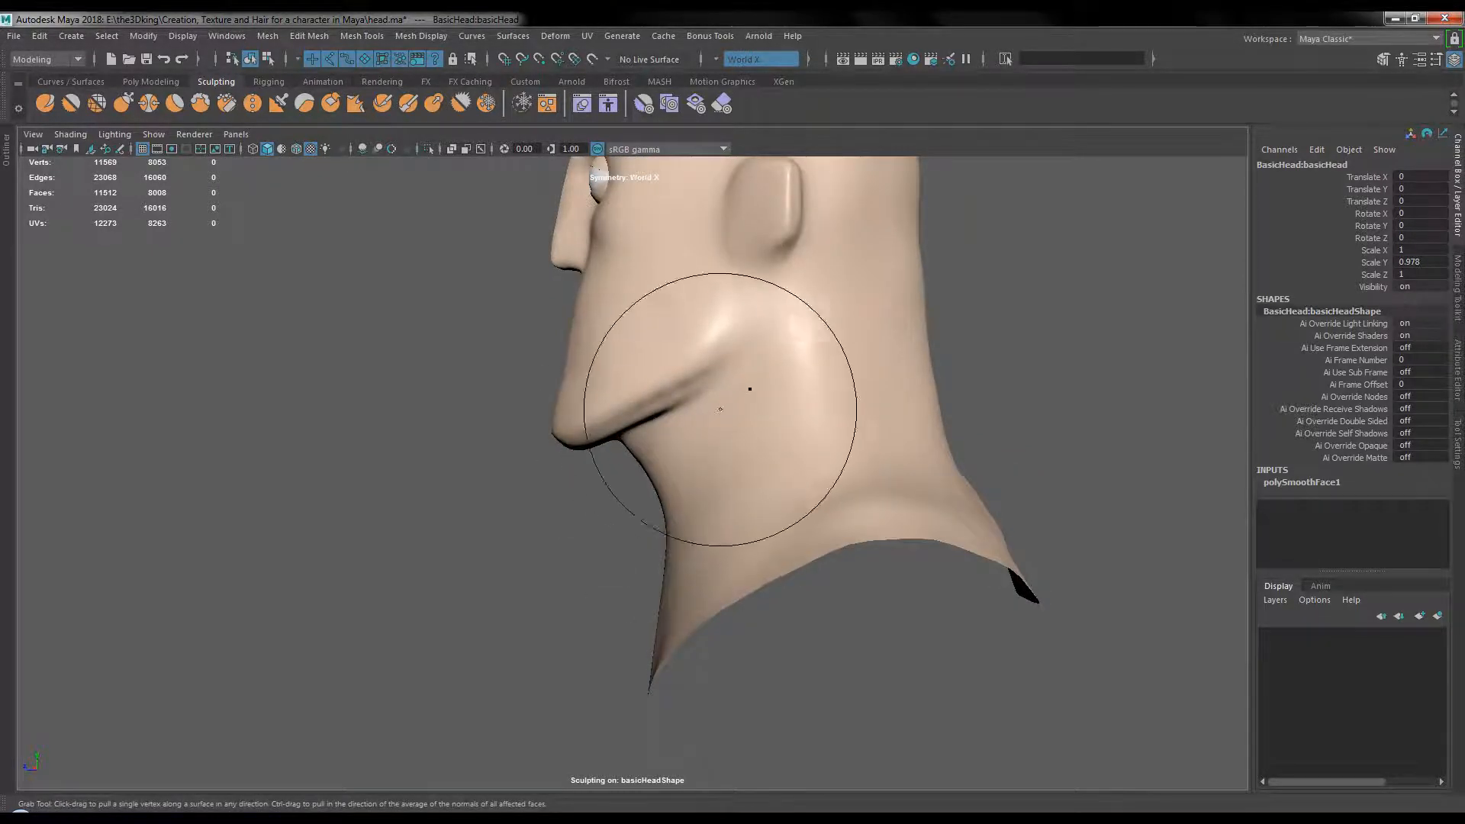
mouse_move(745, 376)
left_mouse_down("alt")
mouse_move(785, 442)
mouse_move(713, 435)
left_mouse_up("alt")
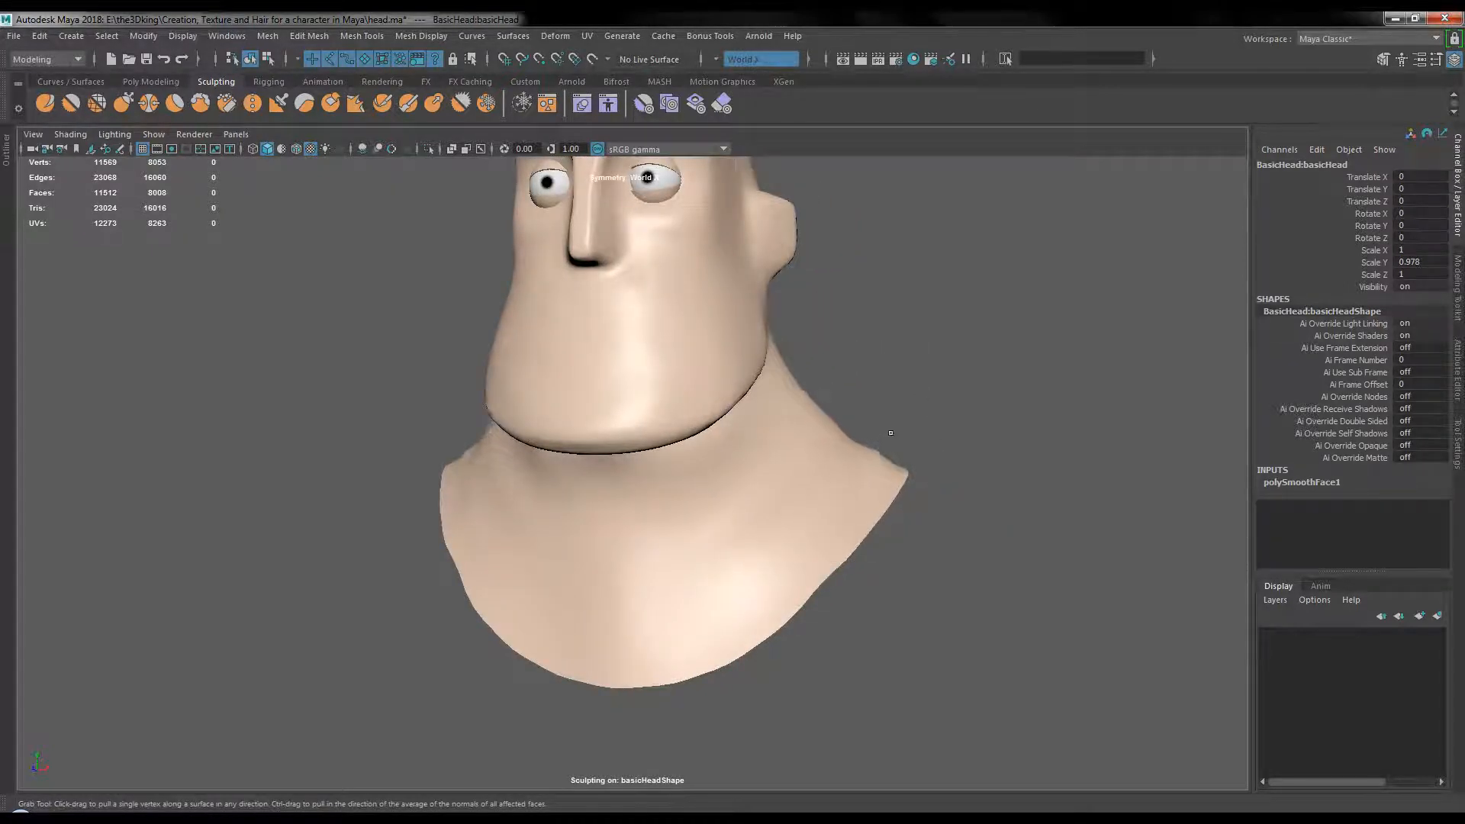
- Pull the outer shoulder edges up and inward with the Grab Tool to refine the slope into the neck
mouse_move(890, 432)
left_mouse_down("alt")
mouse_move(840, 434)
mouse_move(753, 483)
mouse_move(752, 461)
mouse_move(848, 448)
mouse_move(844, 392)
mouse_move(873, 365)
mouse_move(868, 396)
left_mouse_up("alt")
mouse_move(896, 467)
left_mouse_down()
mouse_move(919, 467)
mouse_move(925, 506)
mouse_move(842, 399)
left_mouse_up()
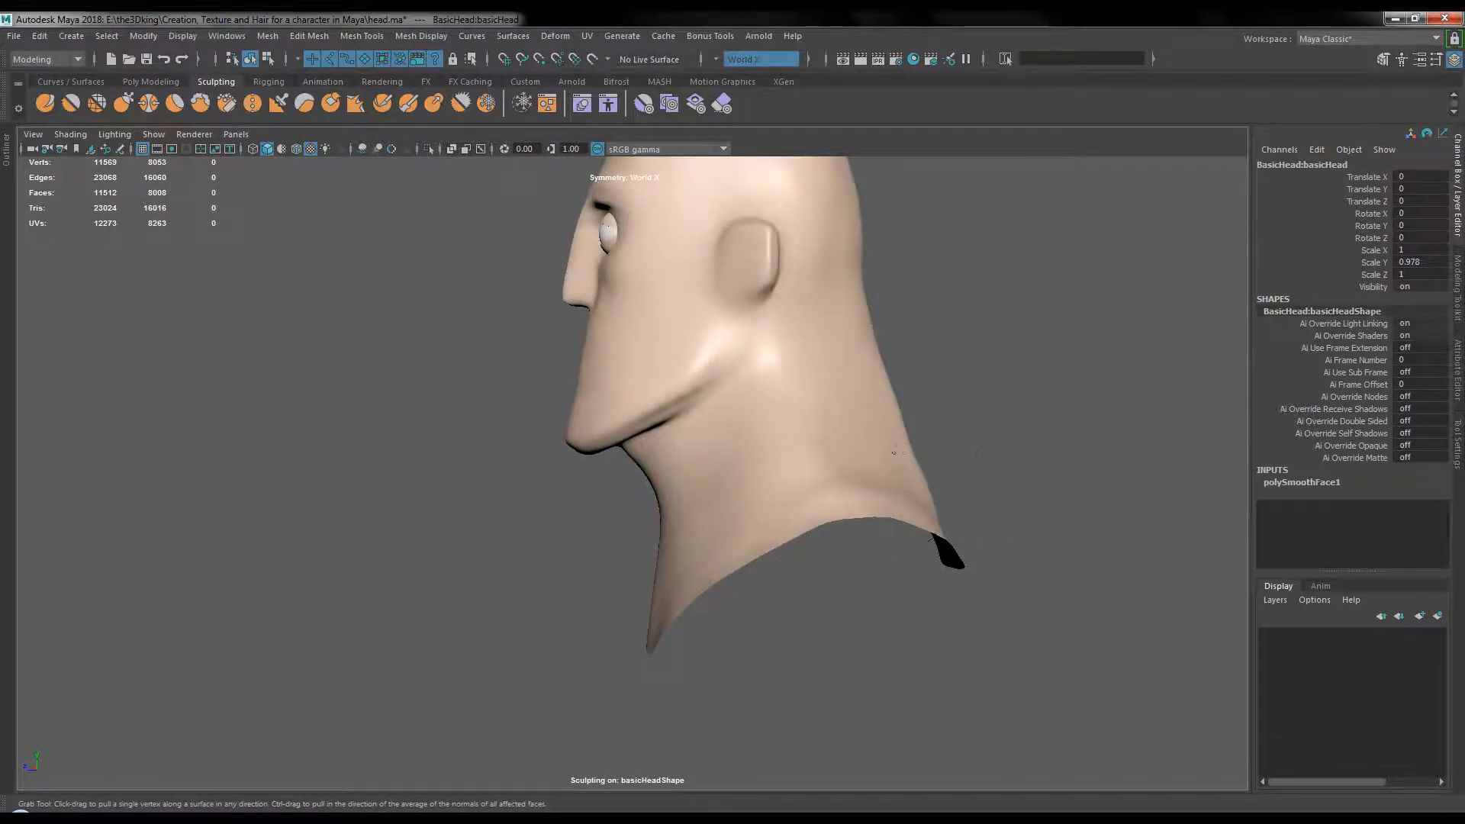
mouse_move(844, 467)
left_mouse_down("alt")
mouse_move(905, 432)
mouse_move(686, 473)
mouse_move(575, 461)
mouse_move(615, 429)
mouse_move(589, 420)
mouse_move(583, 471)
mouse_move(631, 458)
mouse_move(687, 540)
mouse_move(762, 532)
mouse_move(829, 444)
mouse_move(809, 427)
mouse_move(857, 396)
mouse_move(889, 402)
mouse_move(772, 396)
mouse_move(745, 497)
mouse_move(637, 468)
mouse_move(703, 458)
left_mouse_up("alt")
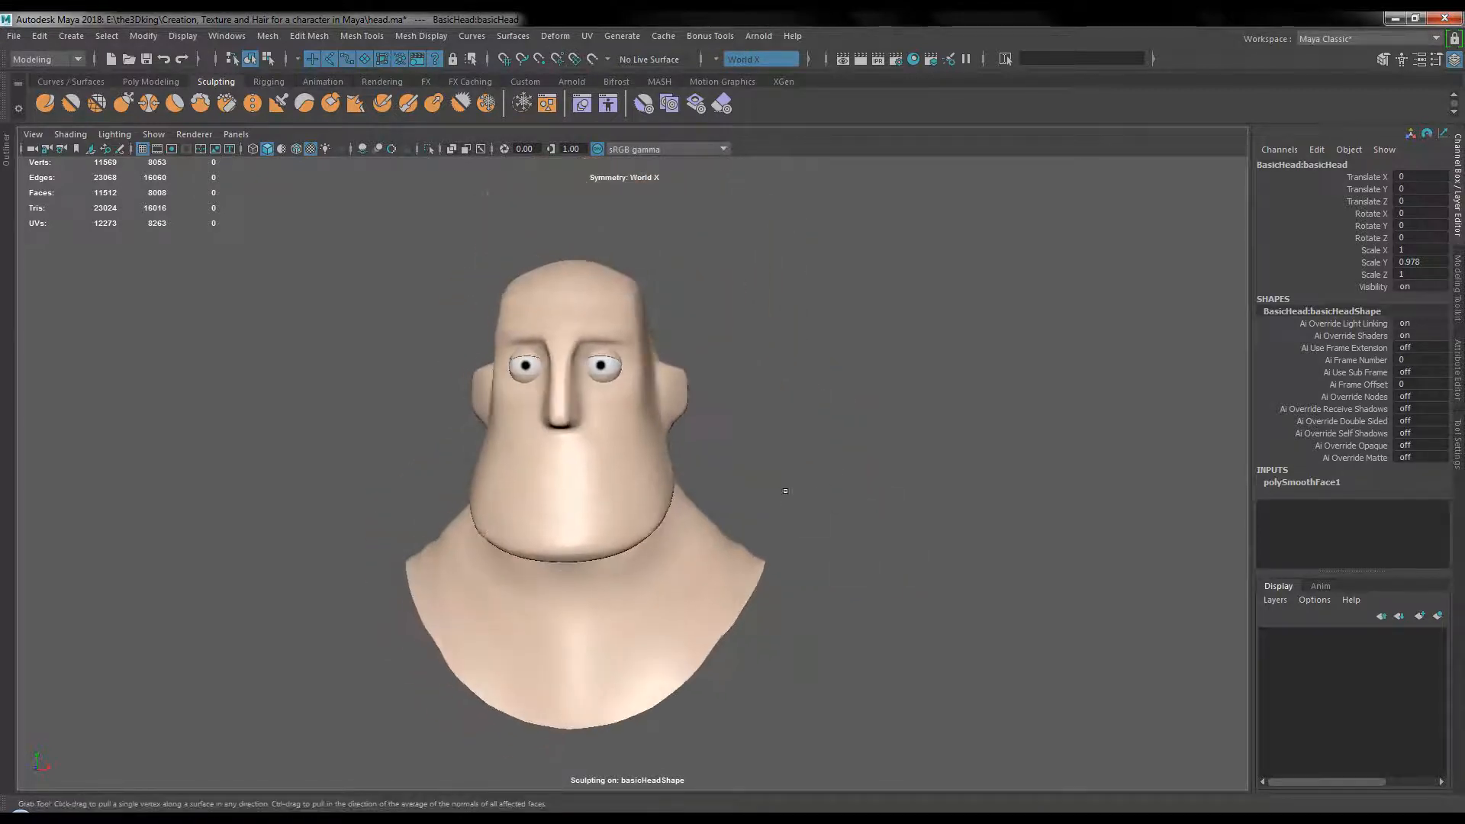
- Switch to the photo viewer to study Reference 6 and Reference 5, and compare the character's face with the Maya head
left_click(642, 819)
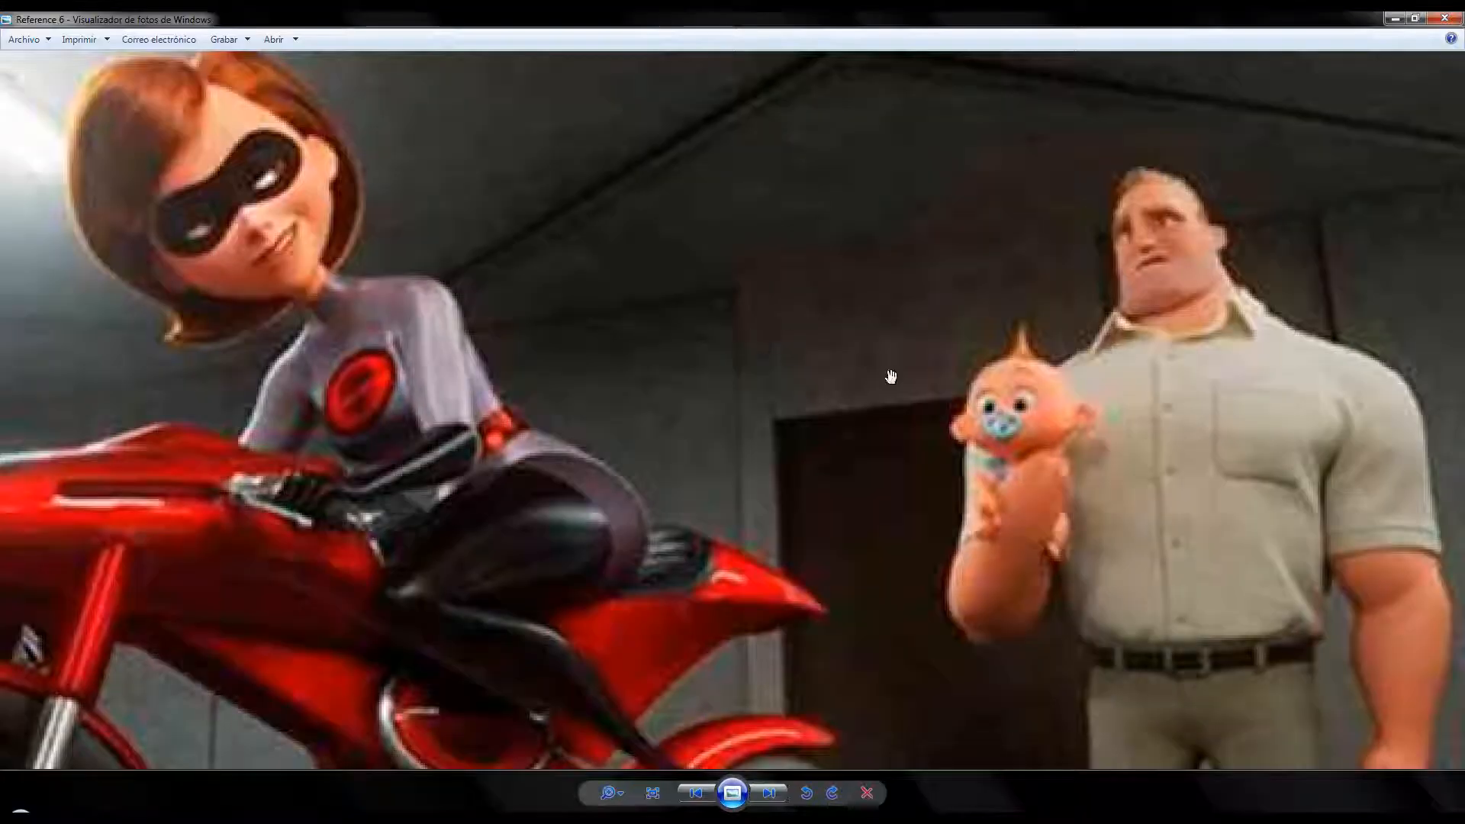
left_click(696, 794)
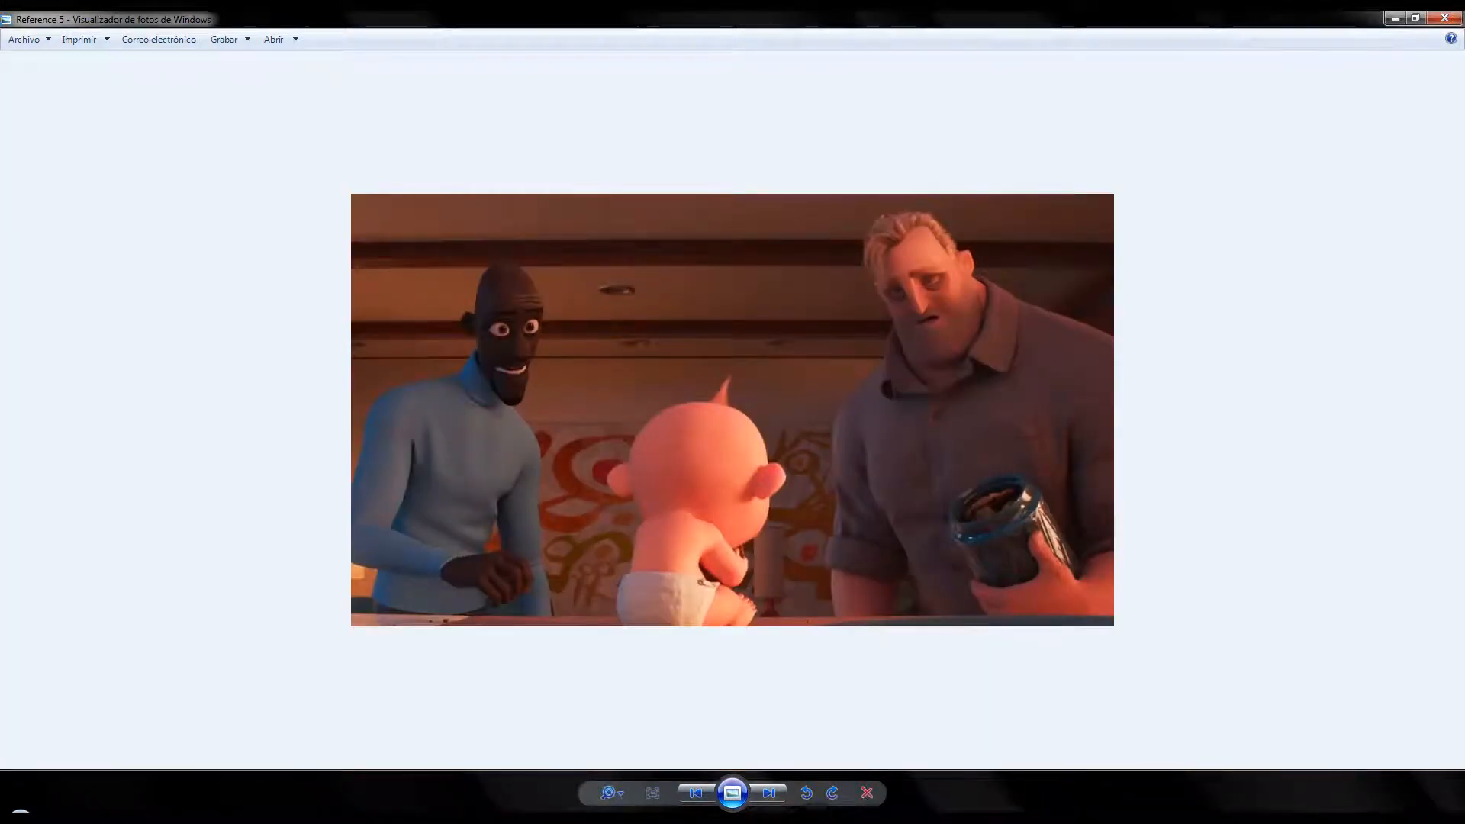
mouse_move(351, 819)
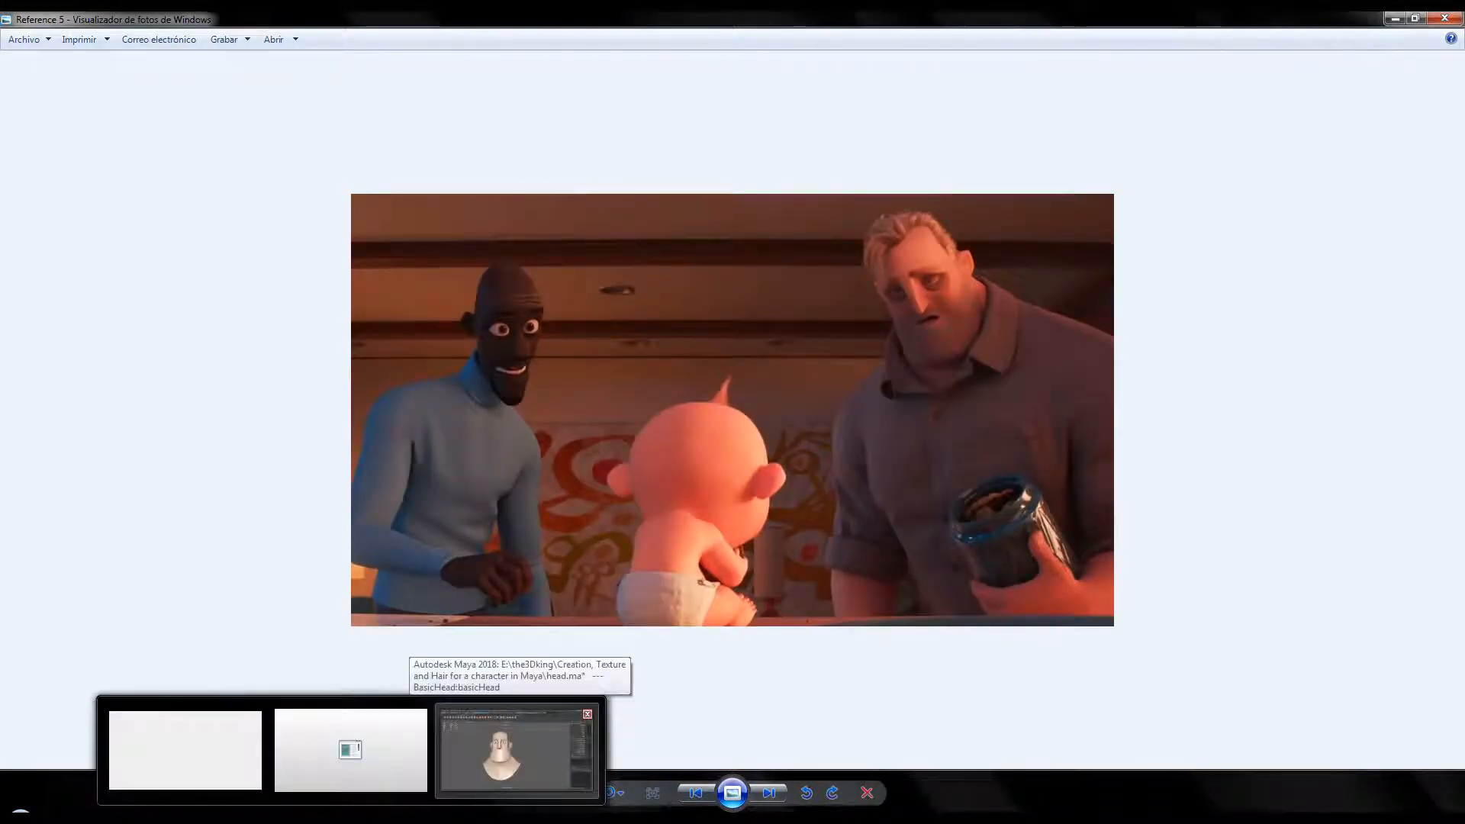
left_click(515, 751)
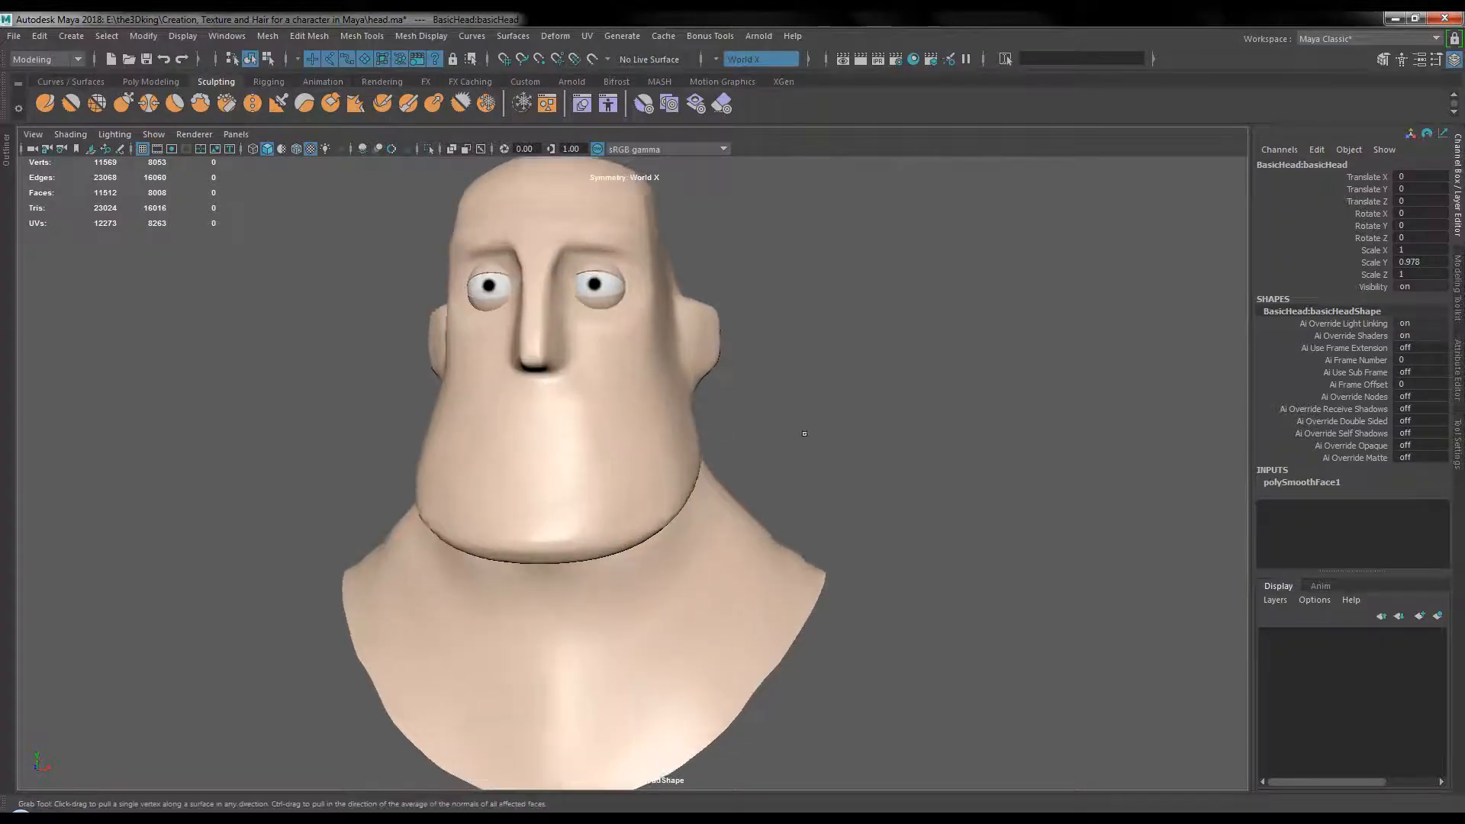
left_click_drag(804, 434, 833, 436, "alt")
left_click(599, 819)
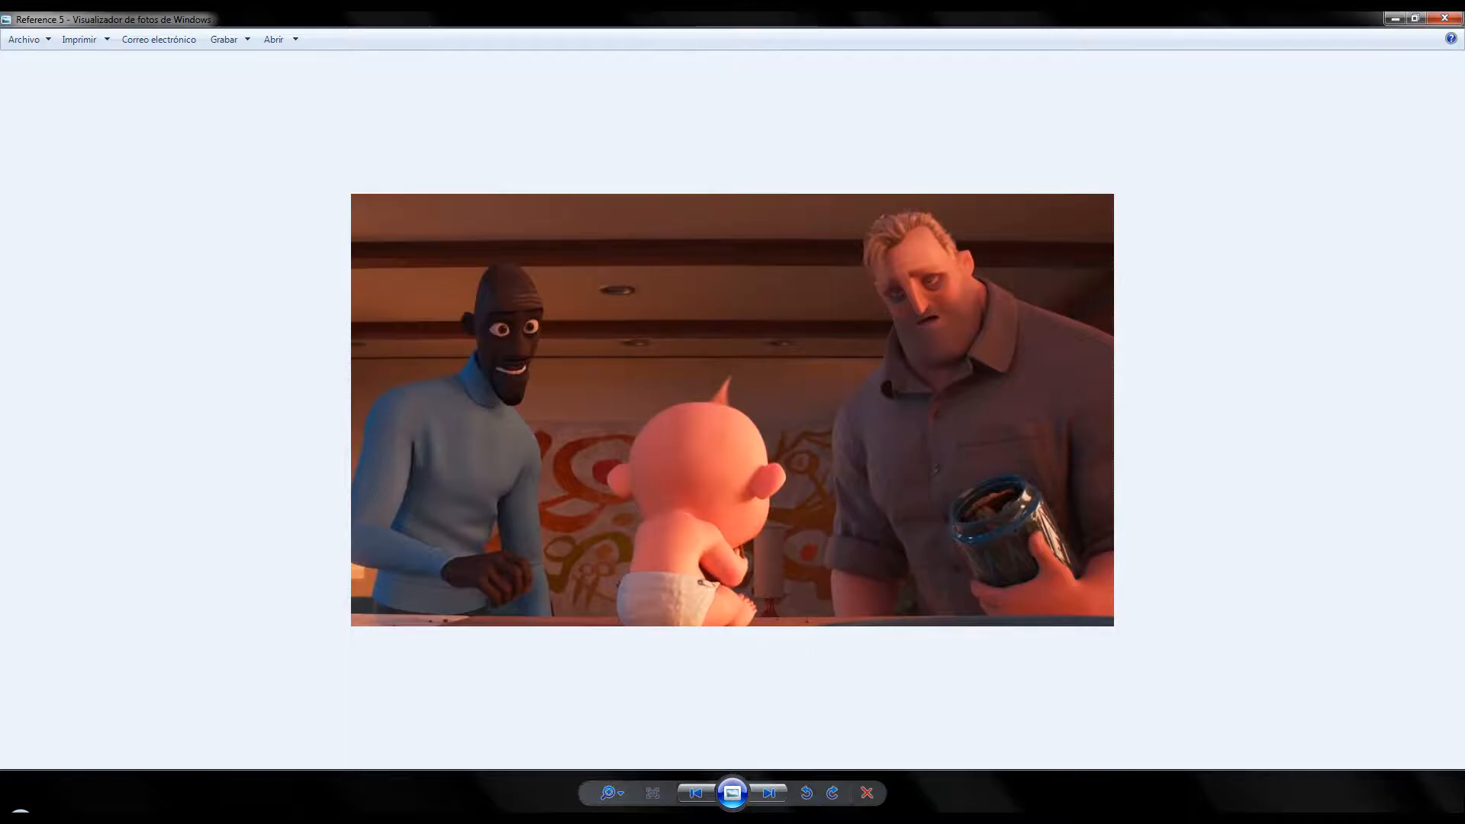
left_click(599, 818)
- Build up the cheeks below the eyes and beside the nose using the Wax Tool with a smaller brush and adjusted strength
right_click_drag(710, 436, 806, 443, "alt")
middle_click_drag(805, 415, 799, 534, "alt")
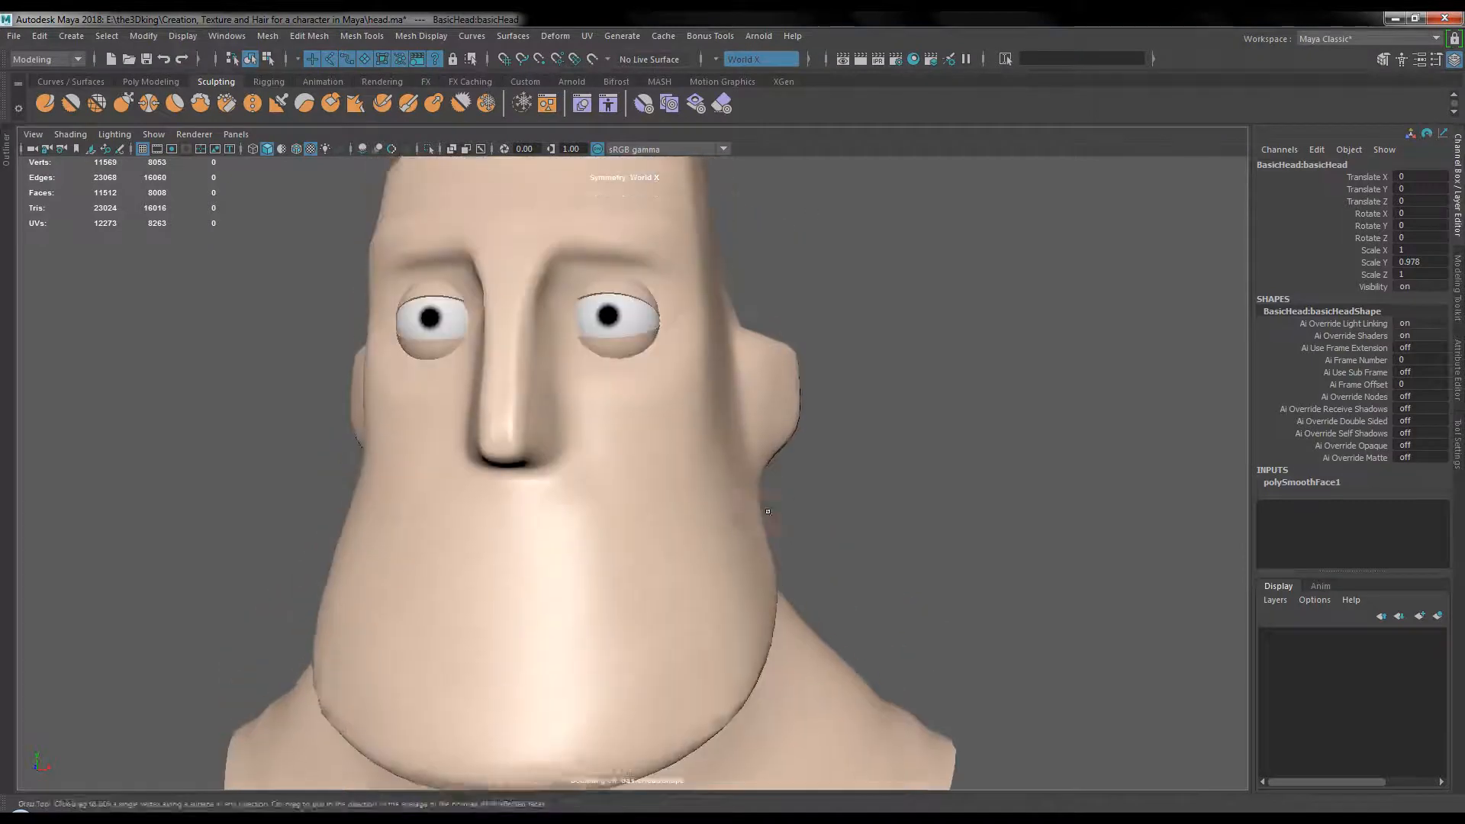
mouse_move(798, 473)
left_mouse_down("alt")
mouse_move(523, 426)
mouse_move(573, 418)
left_mouse_up("alt")
key("b")
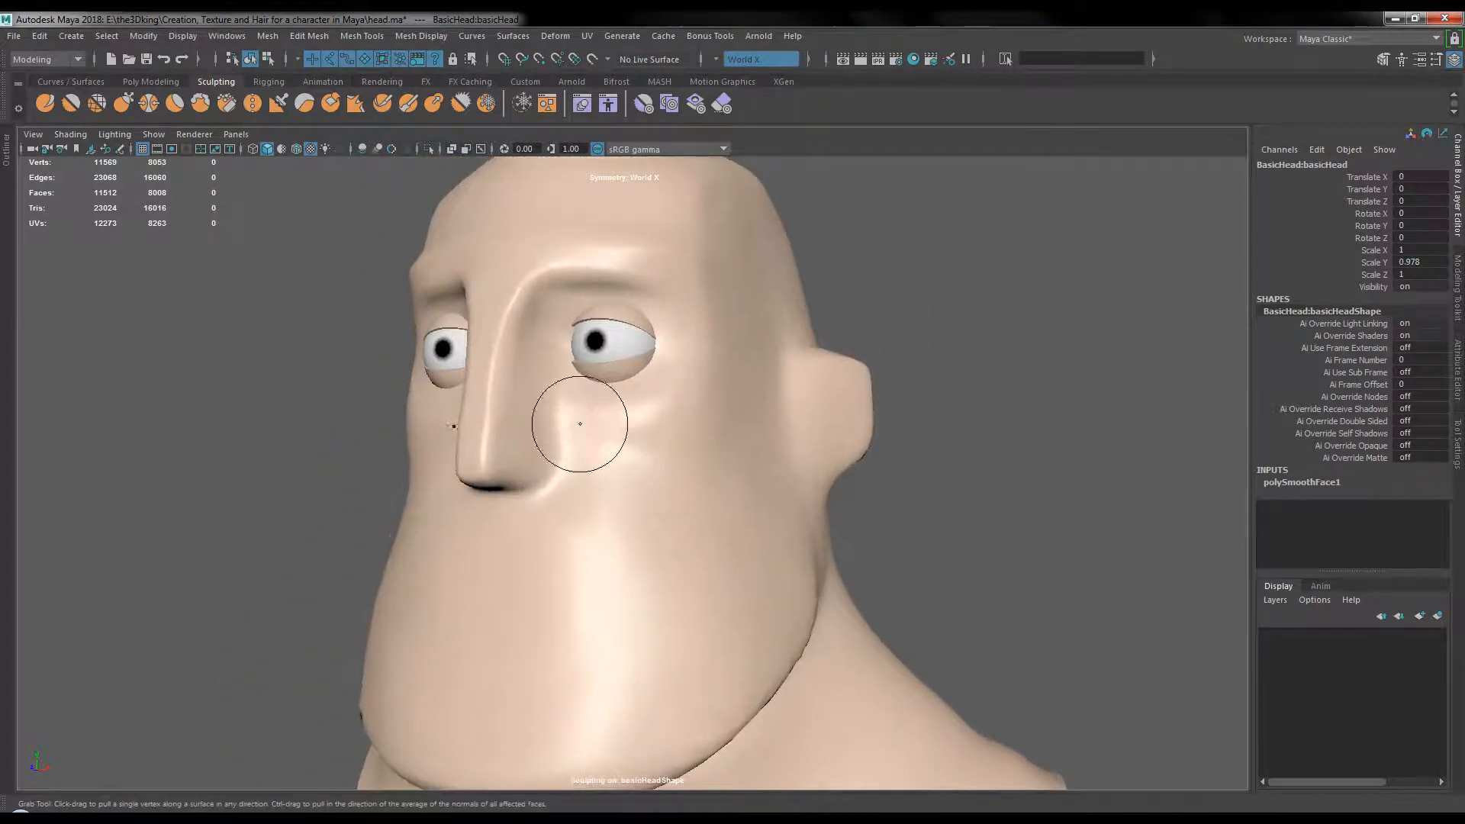
left_click(303, 107)
middle_click_drag(567, 434, 592, 465, "alt")
right_click_drag(576, 476, 664, 471, "alt")
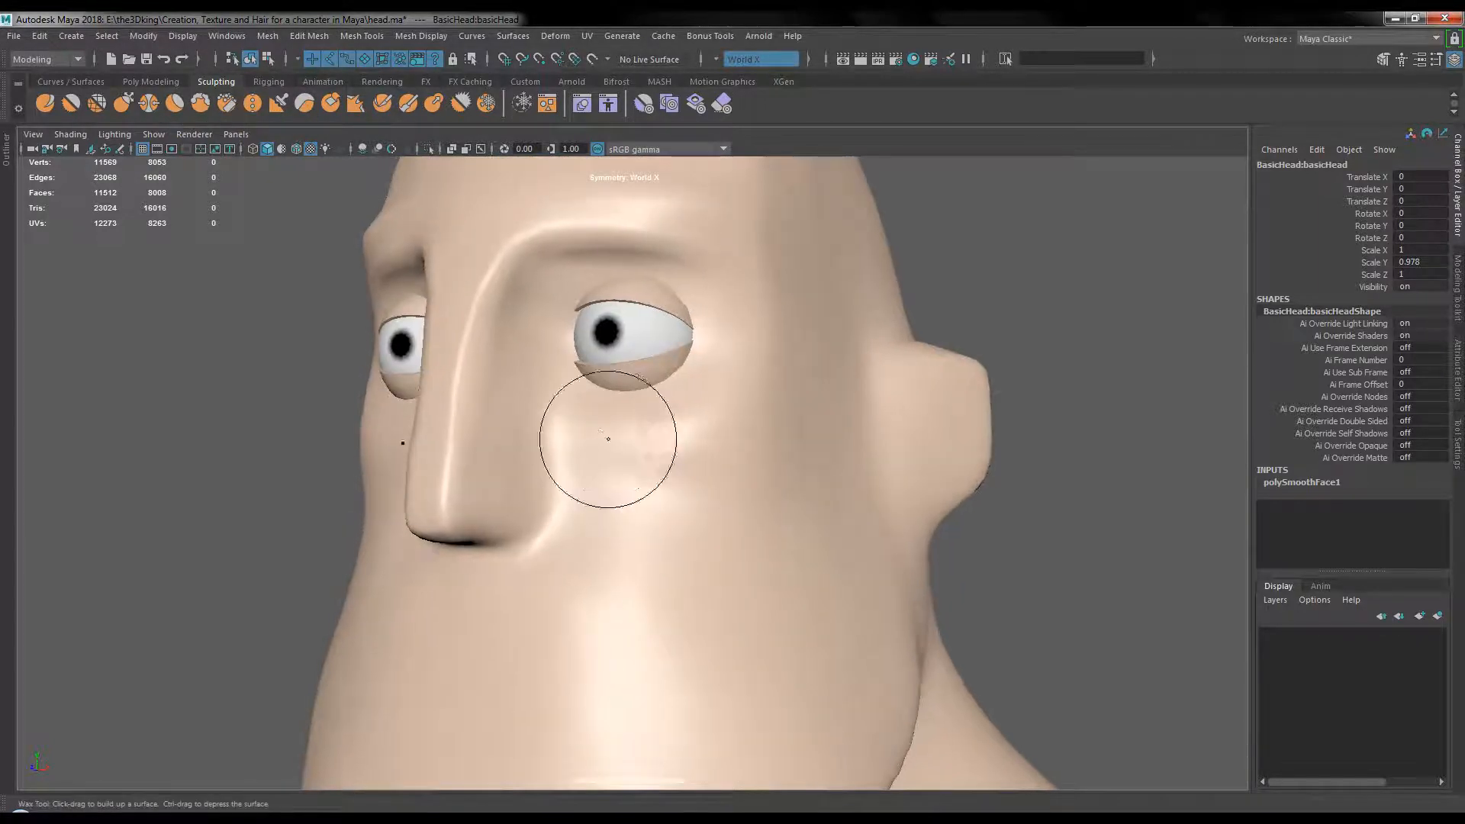
key("b")
mouse_move(640, 435)
left_mouse_down()
mouse_move(615, 435)
mouse_move(684, 425)
mouse_move(717, 399)
mouse_move(724, 324)
left_mouse_up()
key("m")
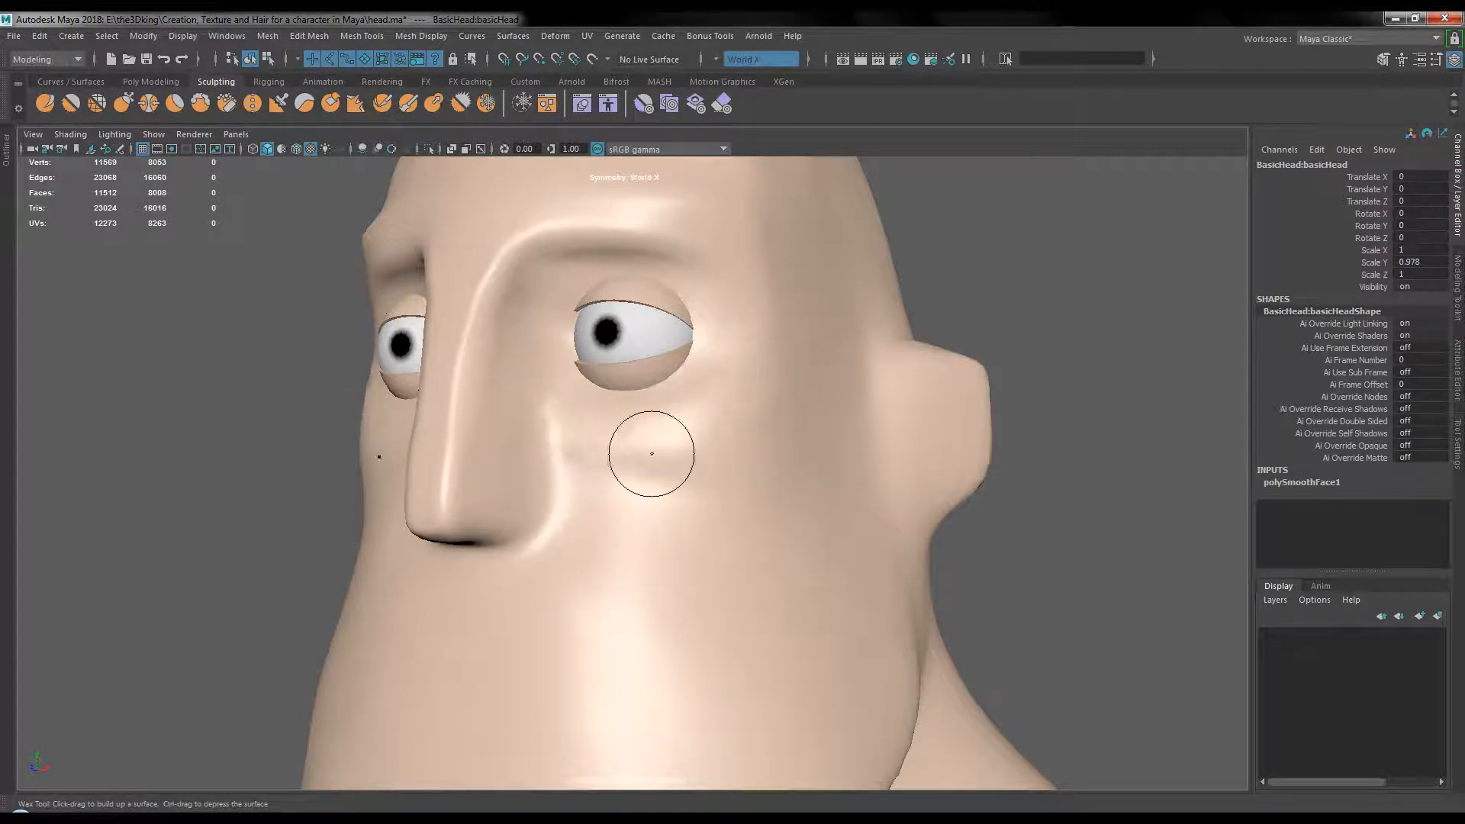
left_click_drag(609, 452, 736, 429)
mouse_move(600, 462)
left_mouse_down()
mouse_move(699, 473)
mouse_move(708, 507)
mouse_move(563, 527)
left_mouse_up()
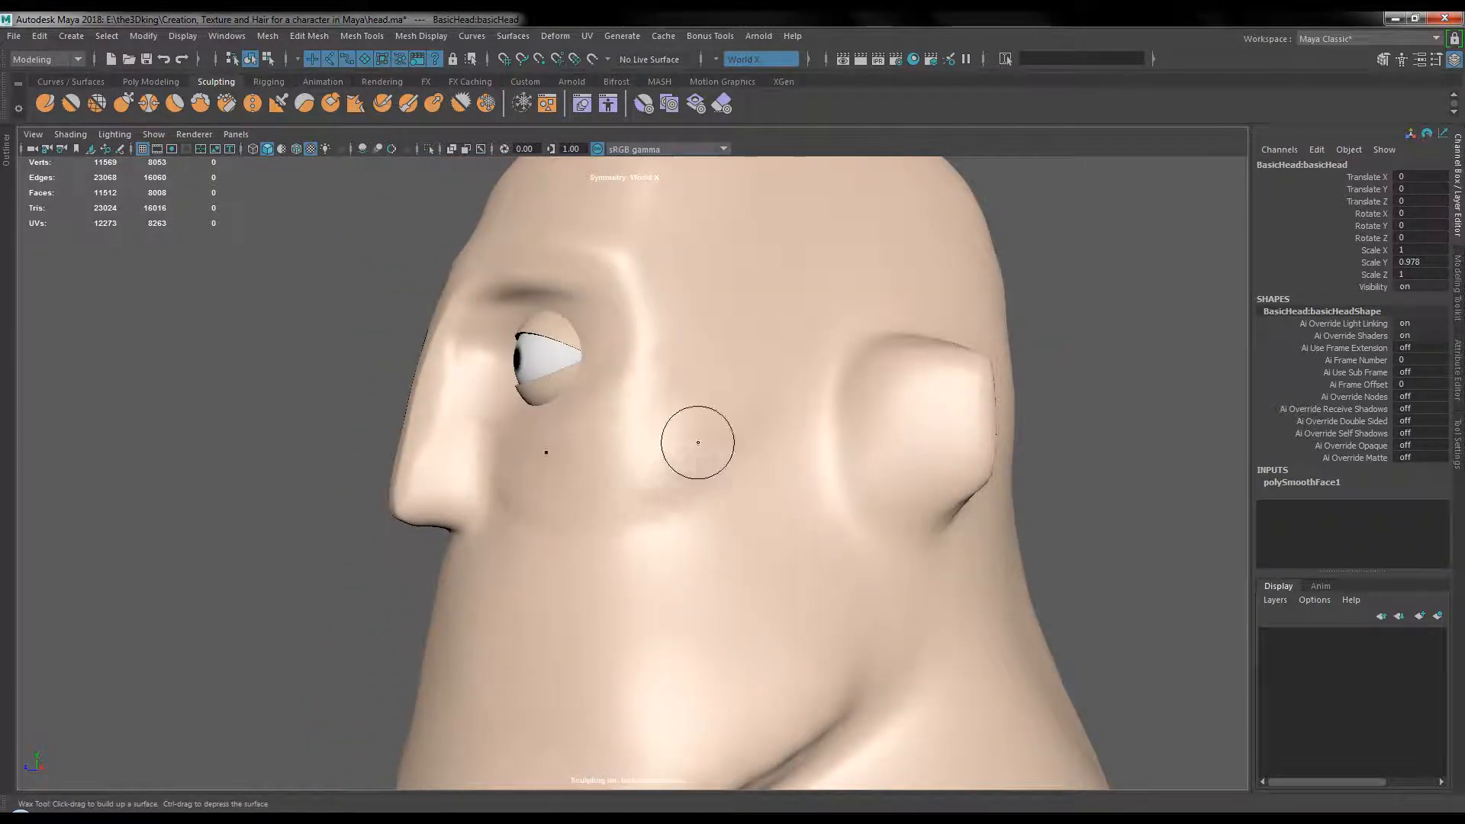
- Level the built-up cheek surface under the eyes and beside the nose with the Flatten Tool
right_click_drag(697, 435, 573, 481, "alt")
left_click_drag(572, 481, 647, 485, "alt")
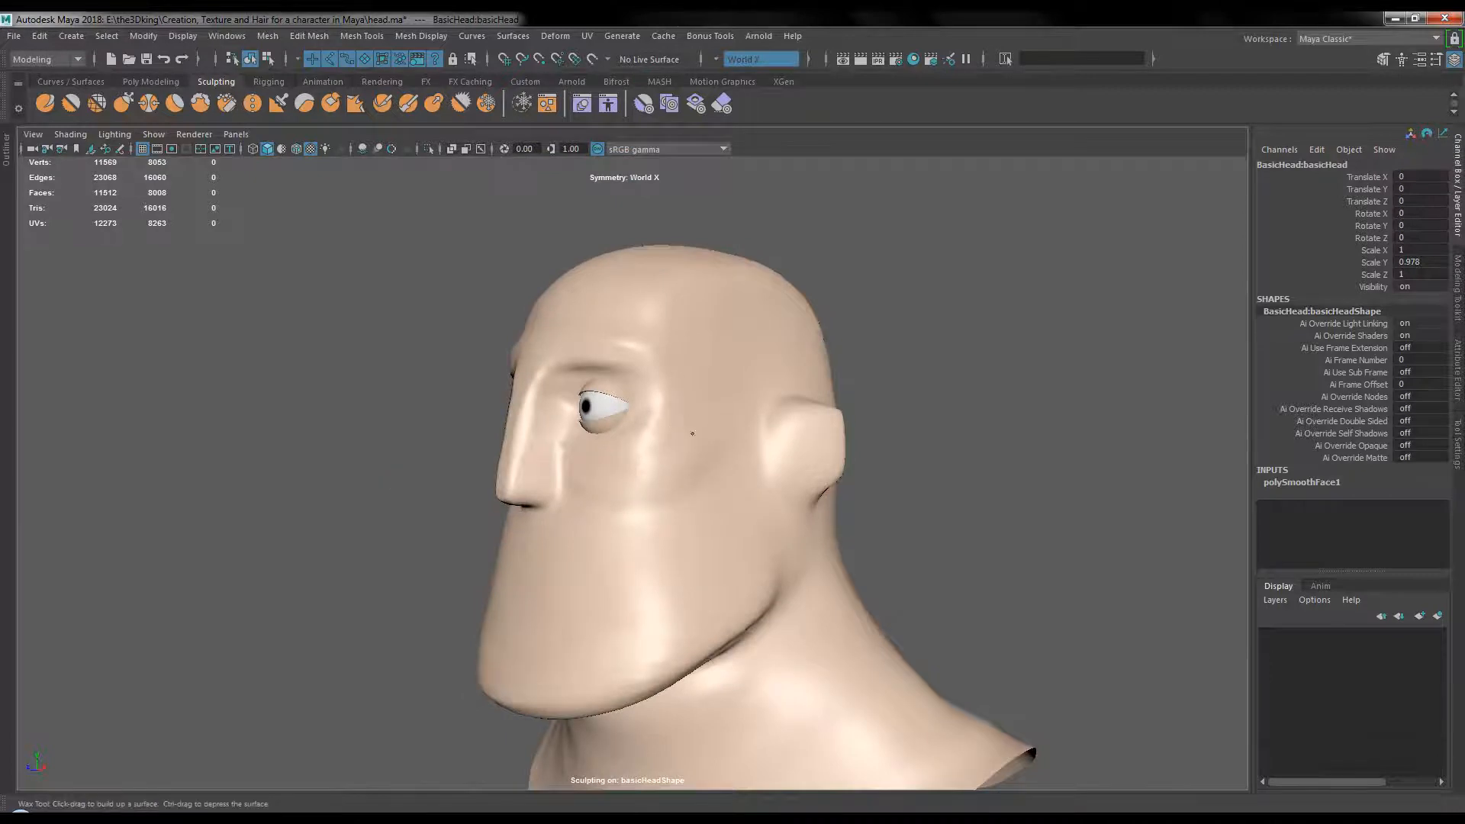
mouse_move(702, 470)
left_mouse_down("alt")
mouse_move(689, 504)
mouse_move(726, 461)
left_mouse_up("alt")
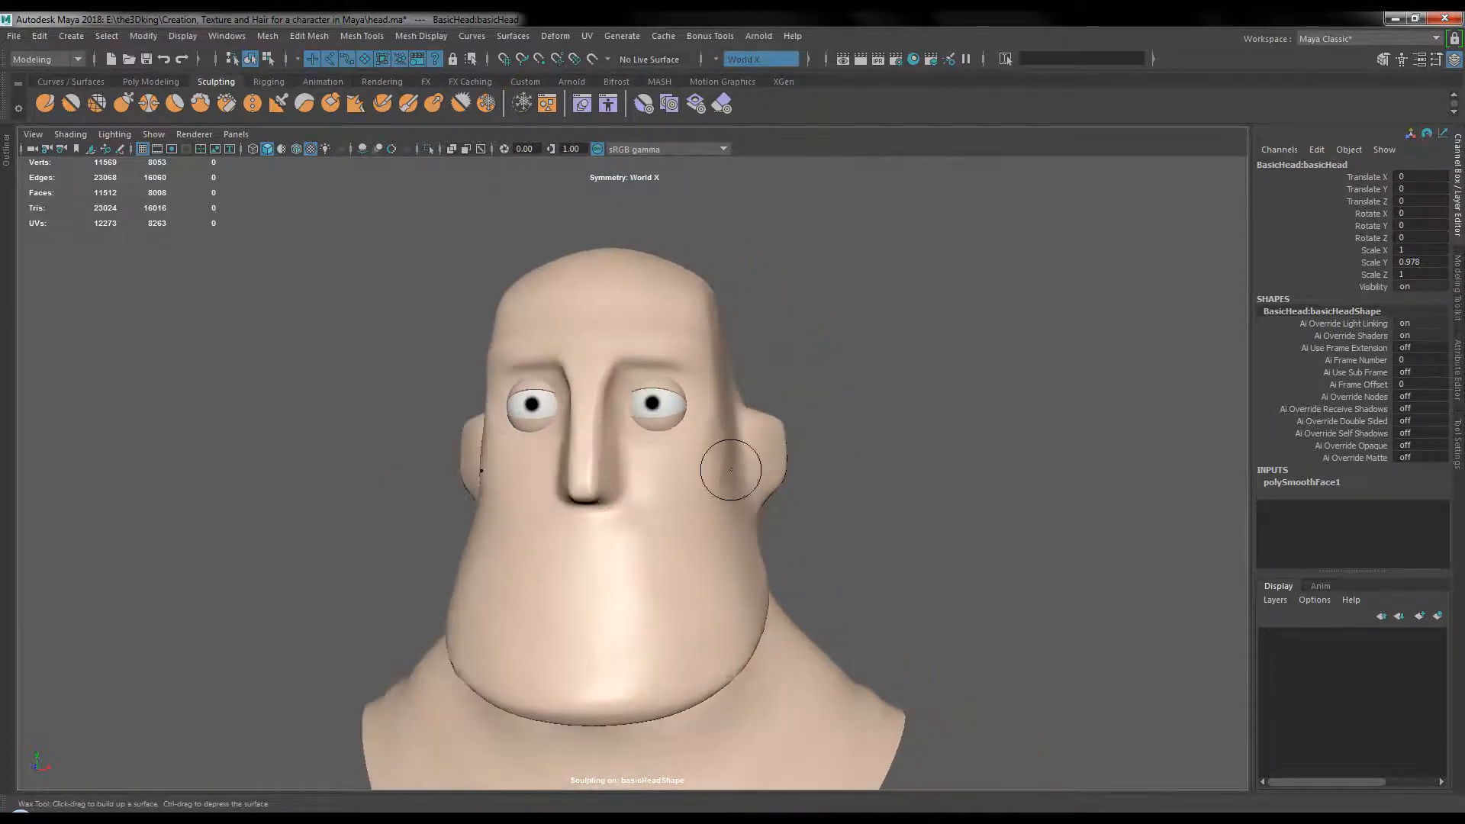
right_click_drag(726, 461, 711, 460, "alt")
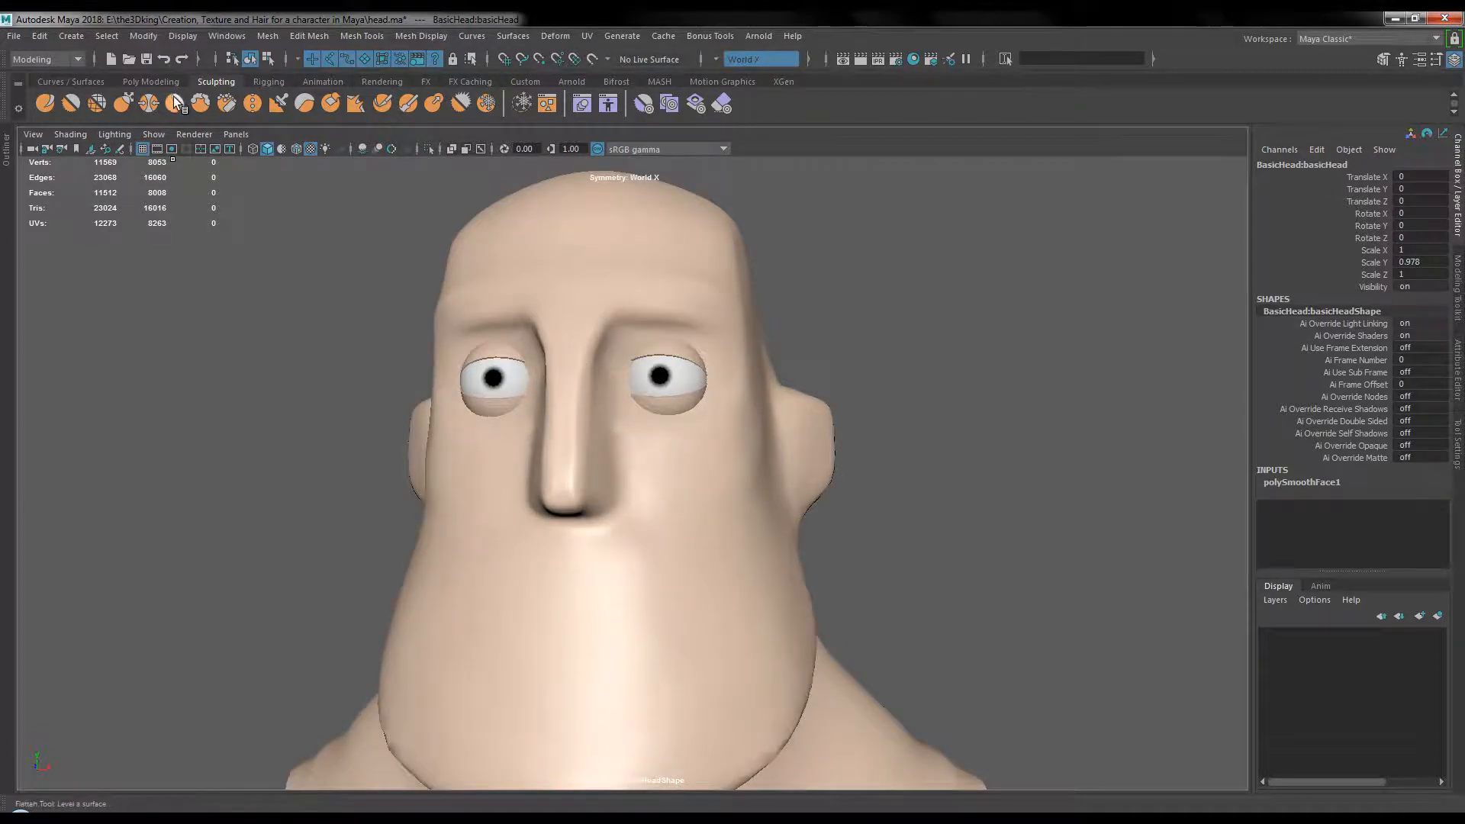
right_click_drag(446, 320, 519, 336, "alt")
left_click_drag(519, 335, 466, 328, "alt")
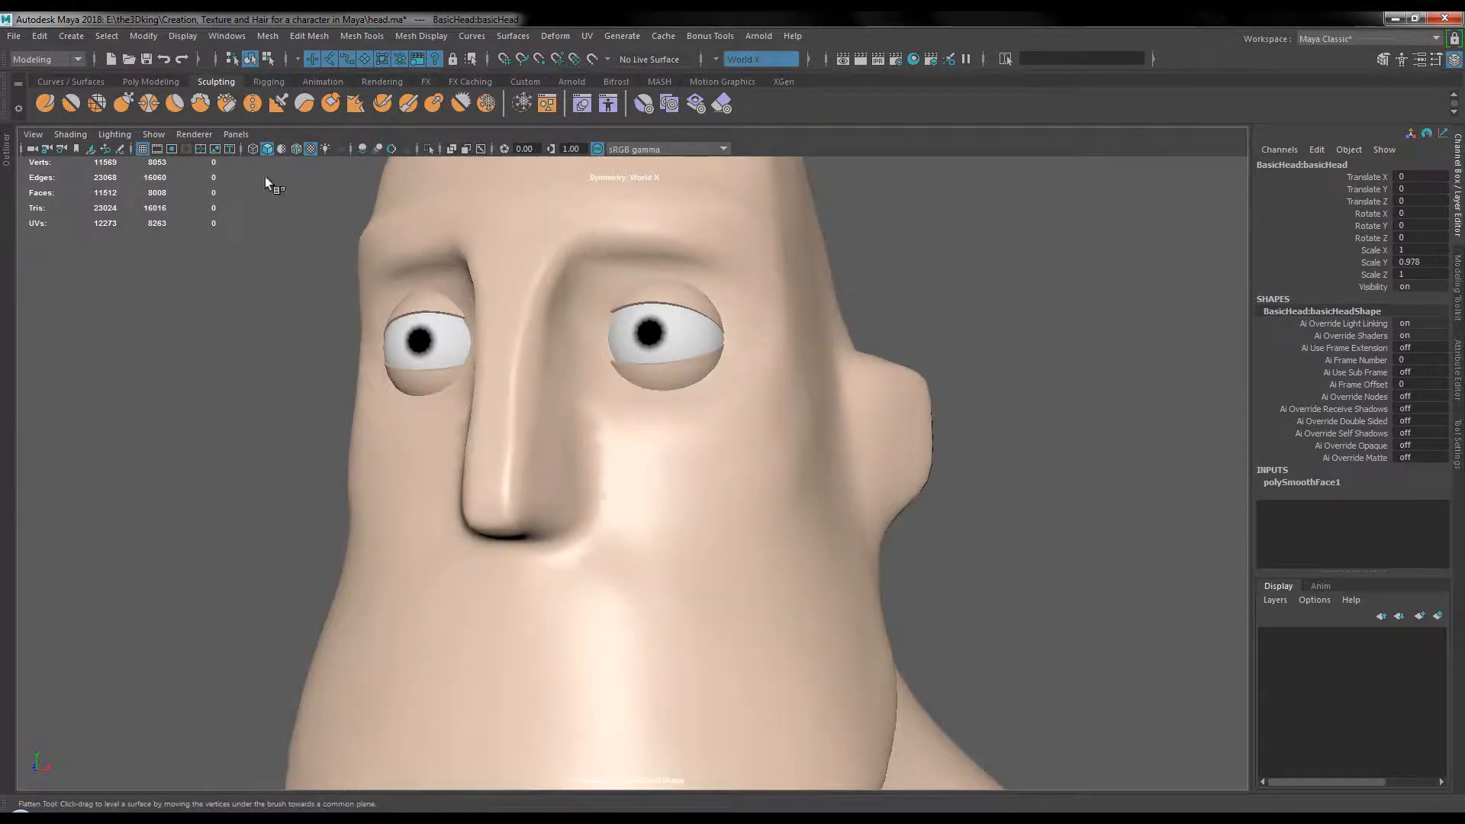
left_click(166, 94)
mouse_move(599, 386)
left_mouse_down("alt")
mouse_move(547, 396)
mouse_move(556, 418)
mouse_move(641, 449)
left_mouse_up("alt")
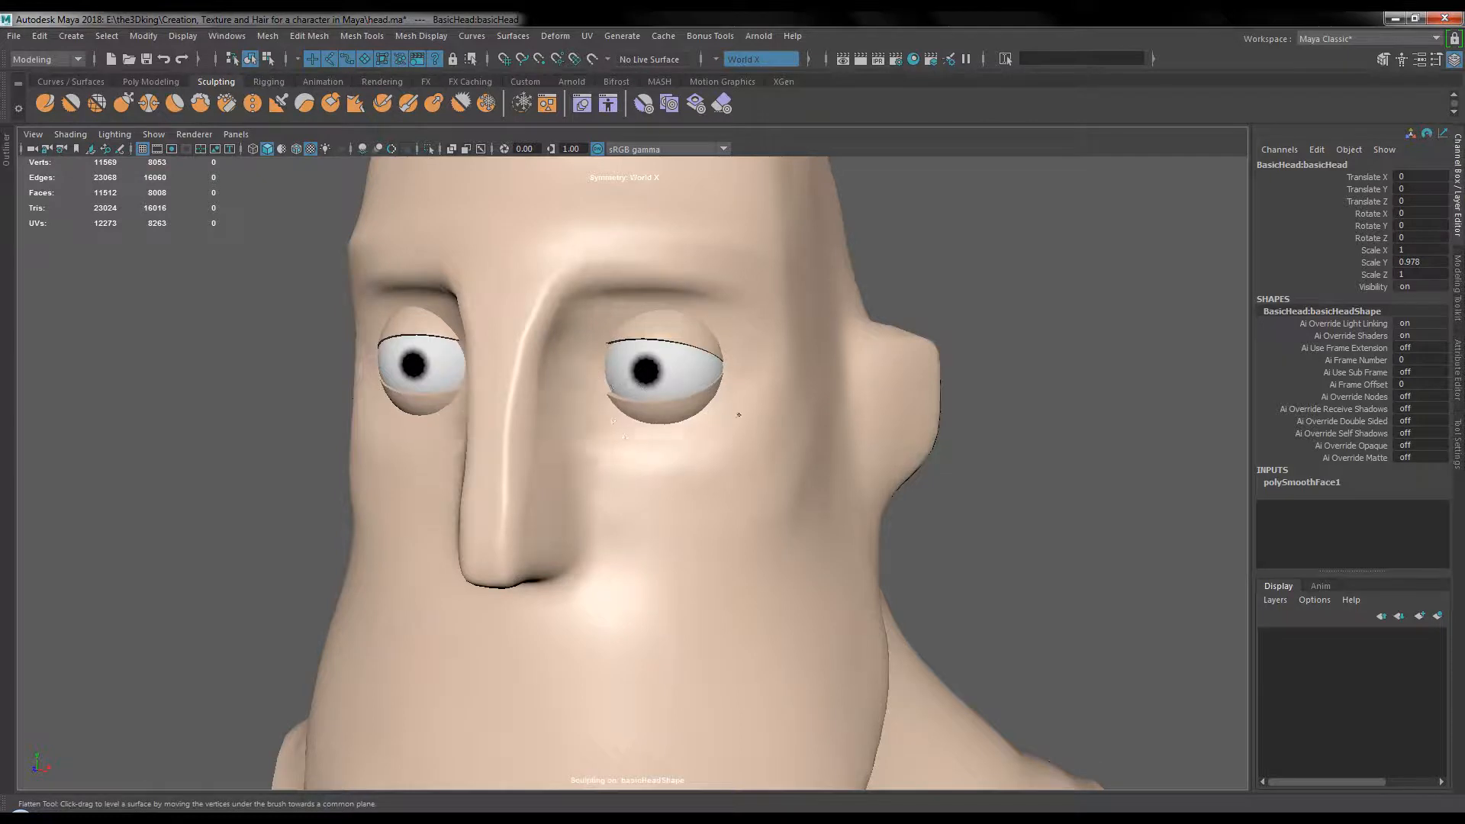
left_click_drag(534, 443, 558, 410)
mouse_move(739, 416)
left_mouse_down("alt")
mouse_move(795, 454)
mouse_move(562, 524)
mouse_move(587, 469)
mouse_move(621, 458)
mouse_move(625, 475)
left_mouse_up("alt")
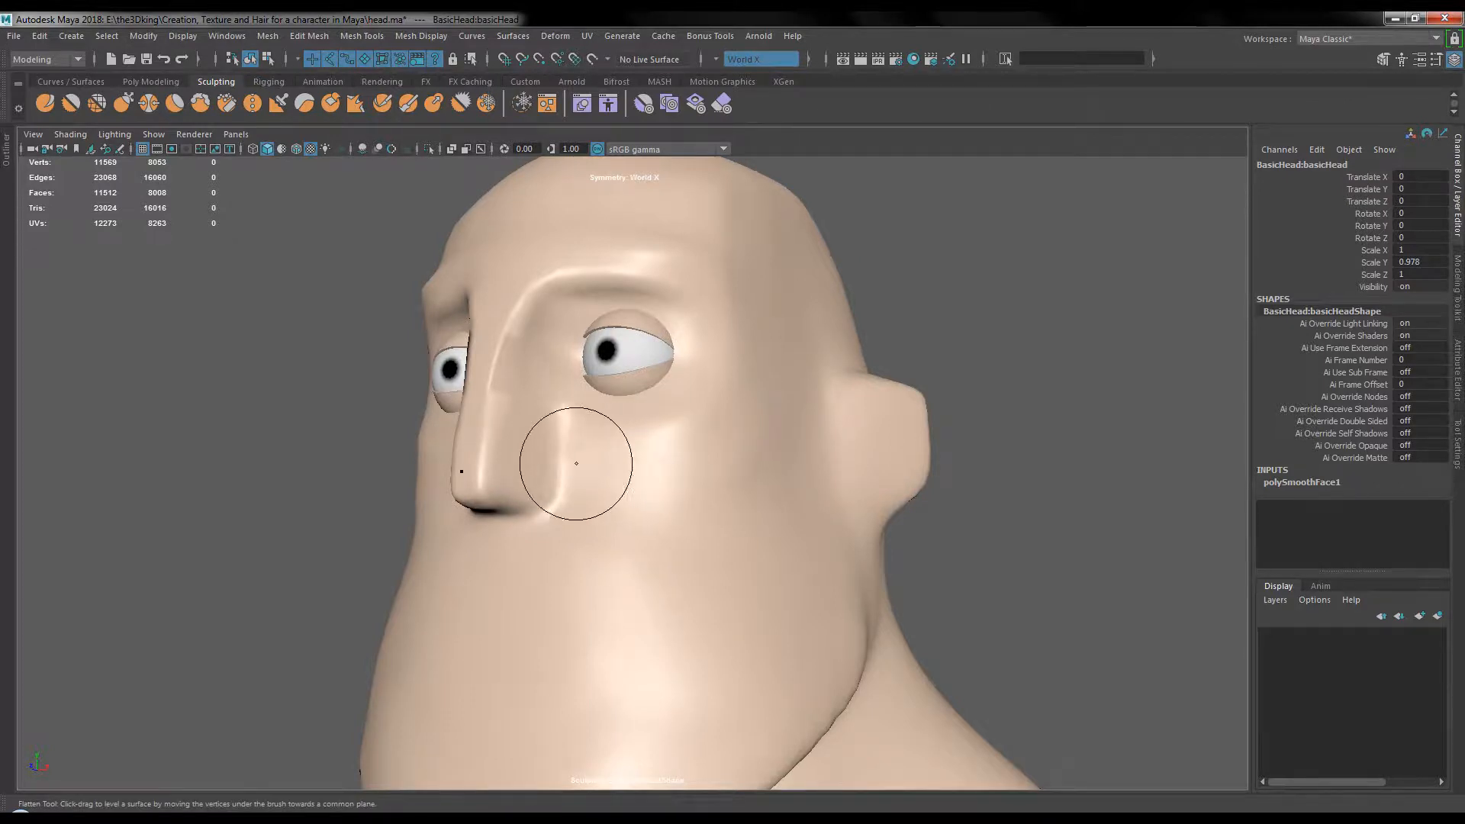
- Review the whole head's shape from the front, three-quarter and side angles
right_click_drag(983, 487, 656, 496, "alt")
left_click_drag(656, 496, 815, 501, "alt")
right_click_drag(1137, 527, 1056, 557, "alt")
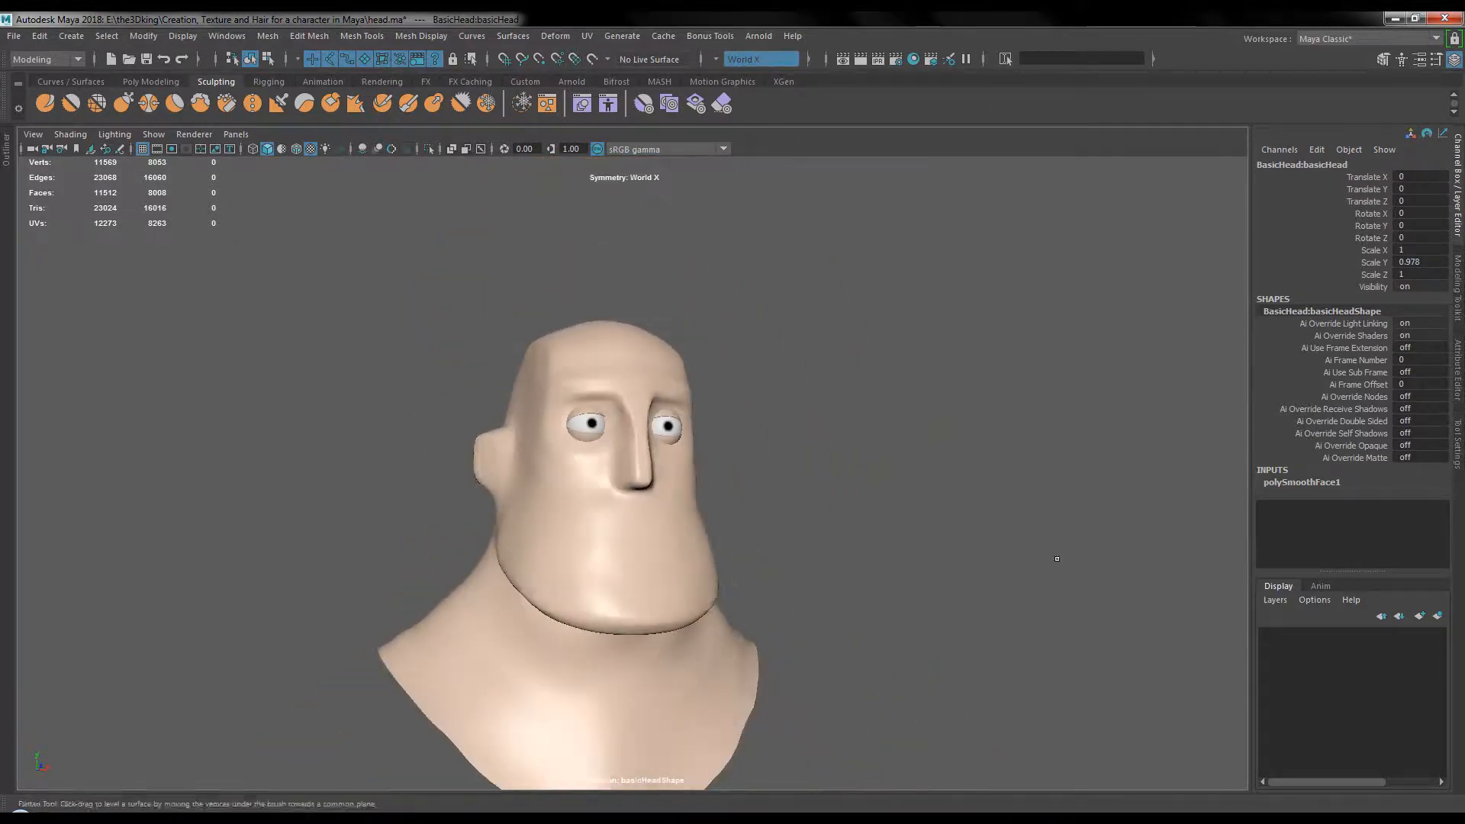
left_click_drag(1056, 556, 691, 518, "alt")
right_click_drag(690, 519, 761, 532, "alt")
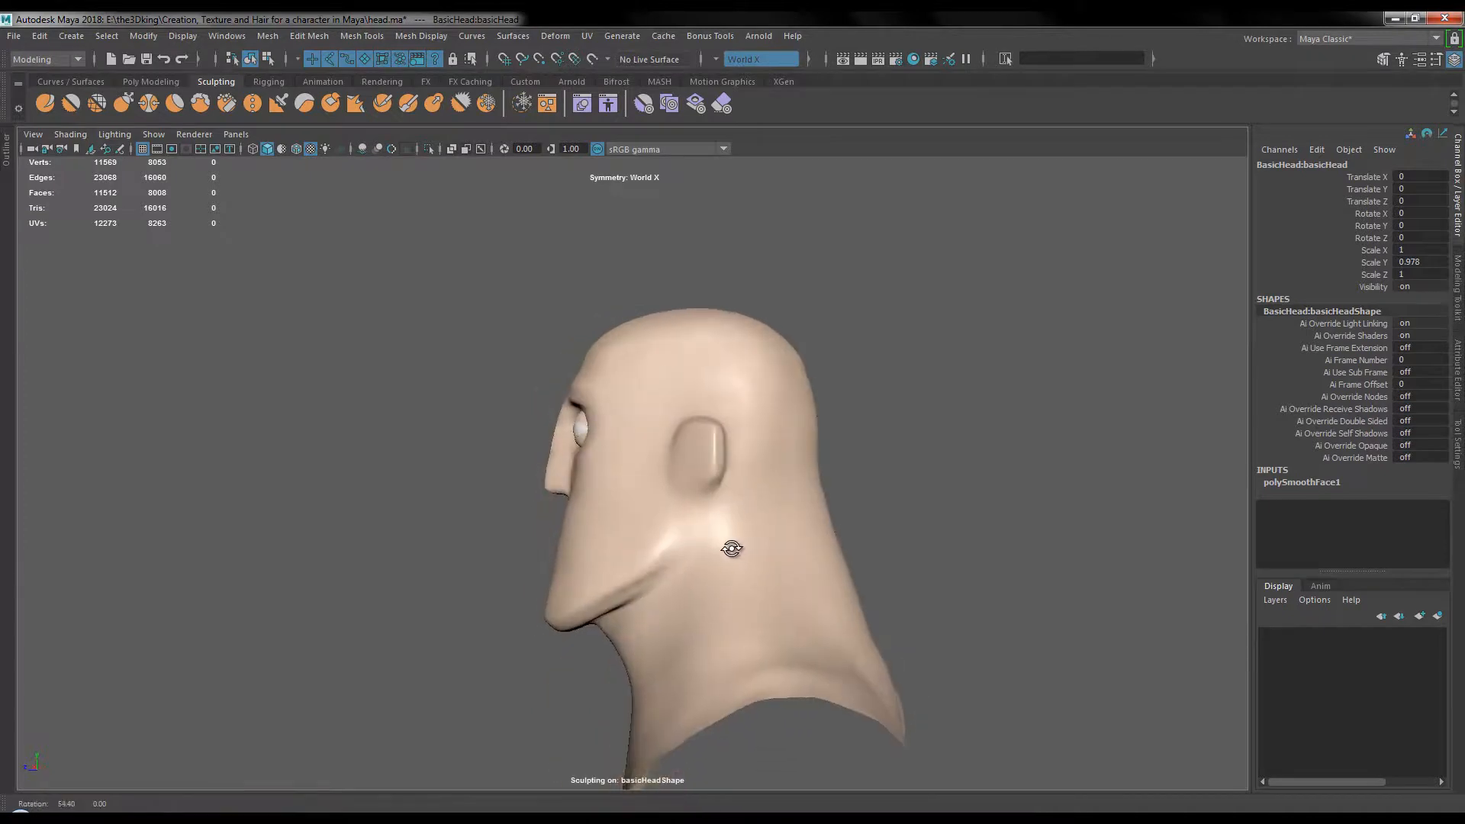